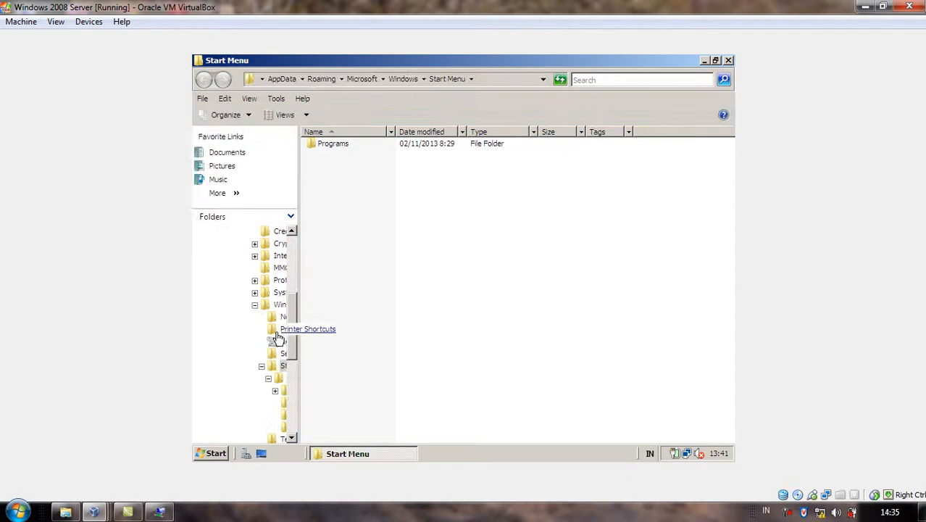
- Create a folder named Data IT in the root of Local Disk (C:)
scroll(291, 323, "up", 5)
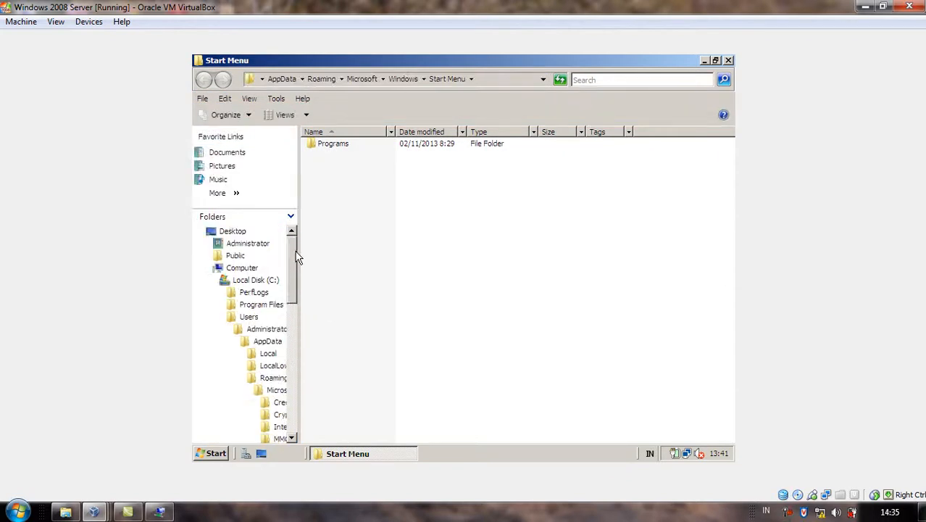
left_click(257, 282)
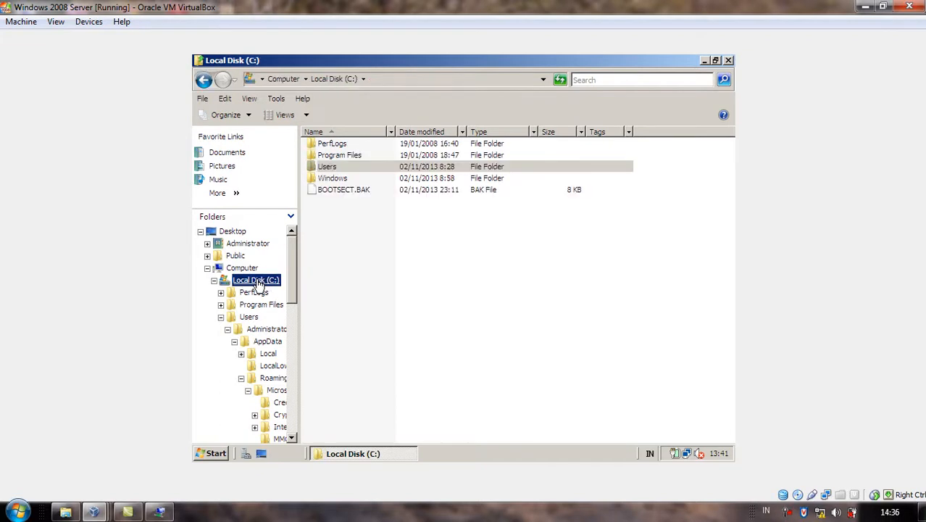
right_click(337, 291)
mouse_move(361, 388)
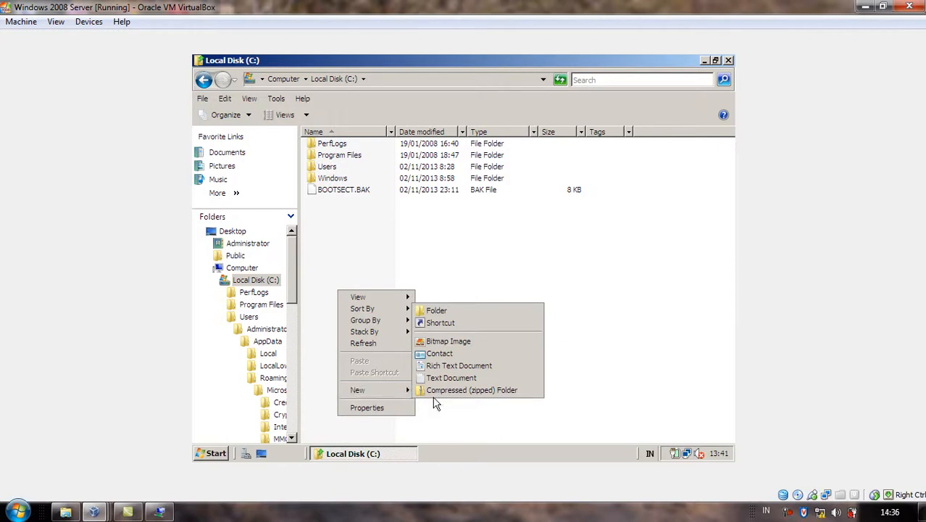
left_click(454, 313)
type("Data ")
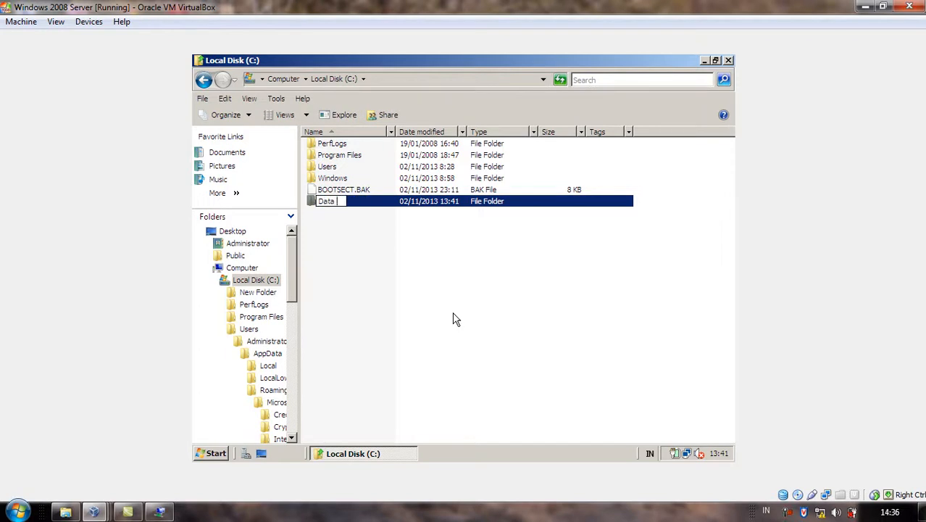
type("IT")
key("Return")
- Create another folder on Local Disk (C:) and name it Data Pimpinan
right_click(360, 292)
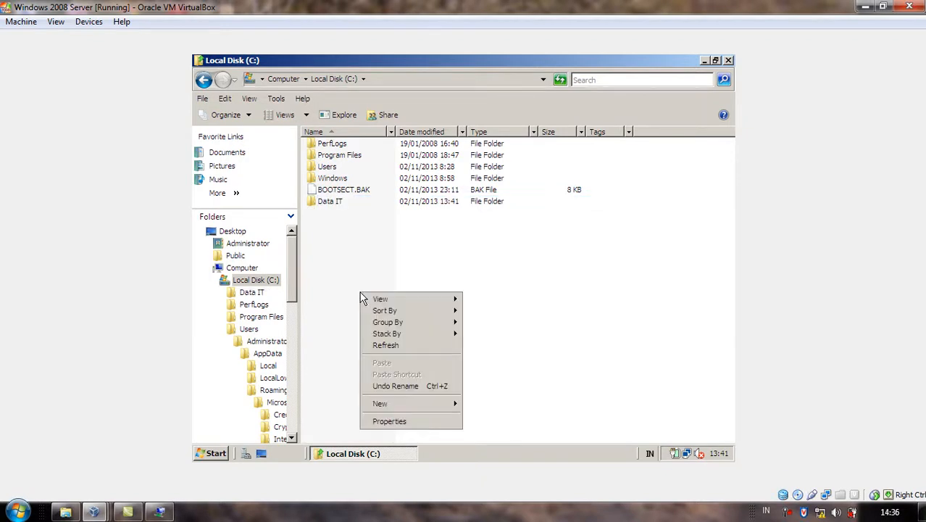
mouse_move(439, 404)
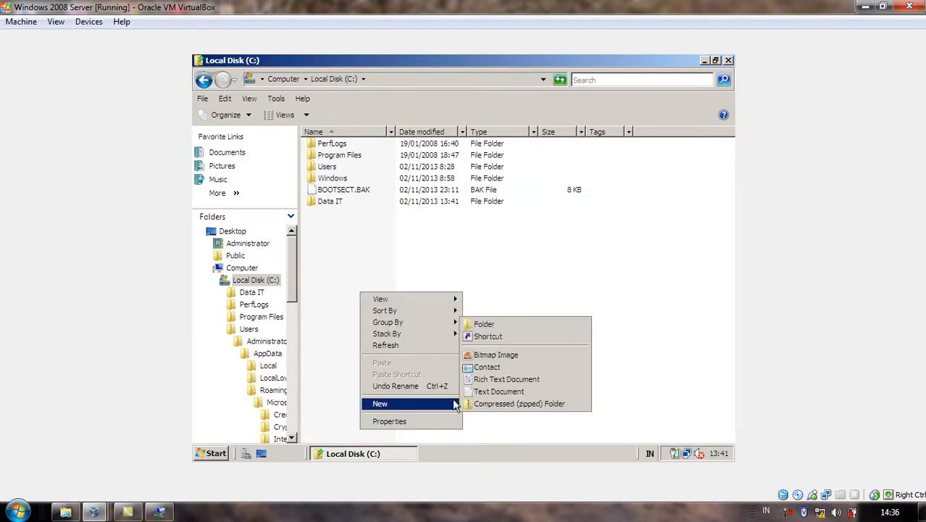
left_click(489, 324)
type("Data Pimpinan")
key("Return")
left_click(411, 314)
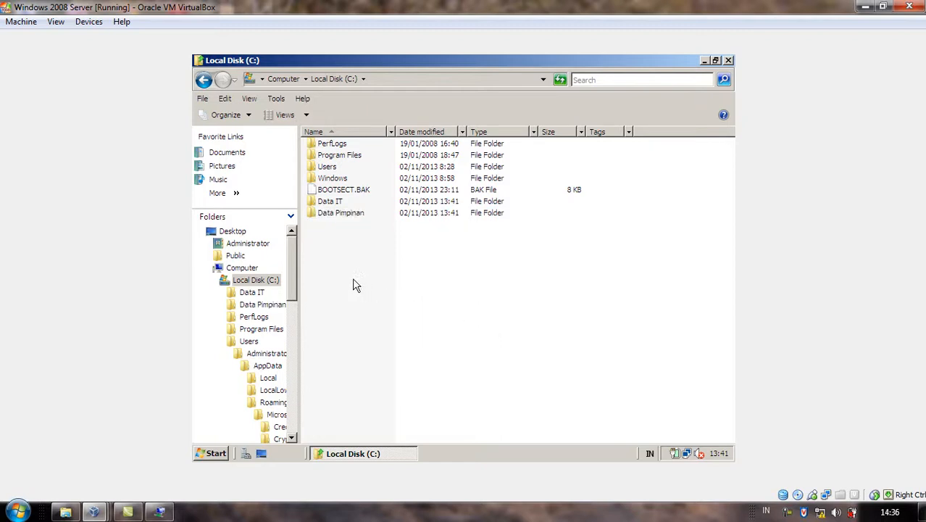
- Add a new folder named Data Keuangan to the root of drive C
right_click(344, 270)
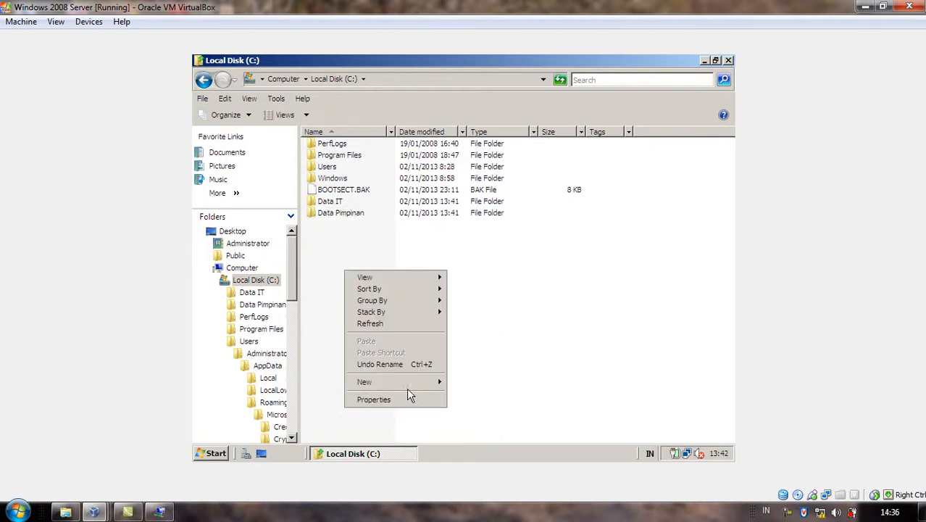
mouse_move(409, 384)
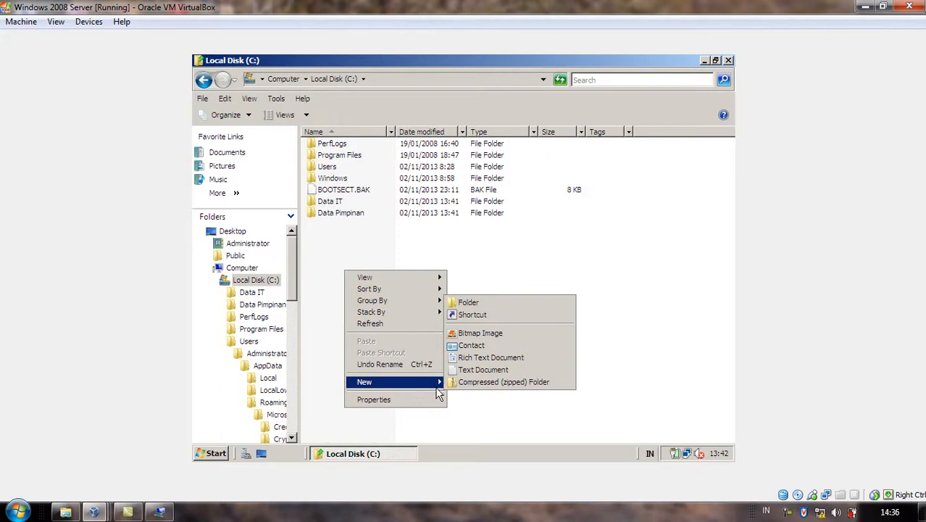
left_click(474, 304)
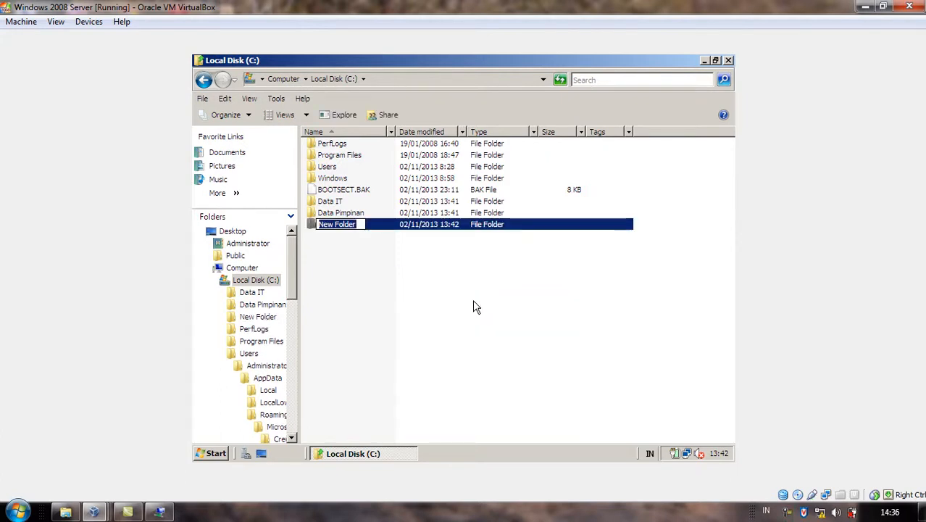
type("Data Keuangan")
key("Return")
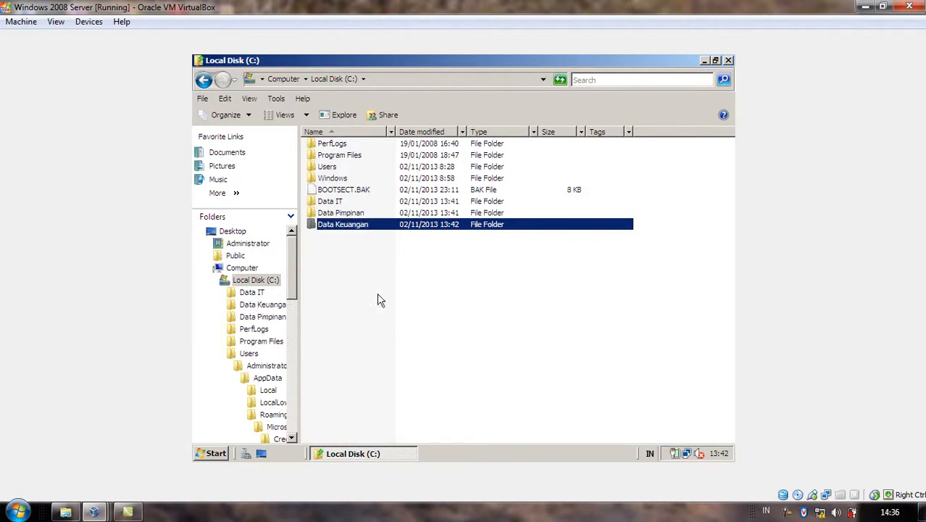
- Add a new folder named Data Pemasaran alongside the other data folders on drive C
right_click(353, 267)
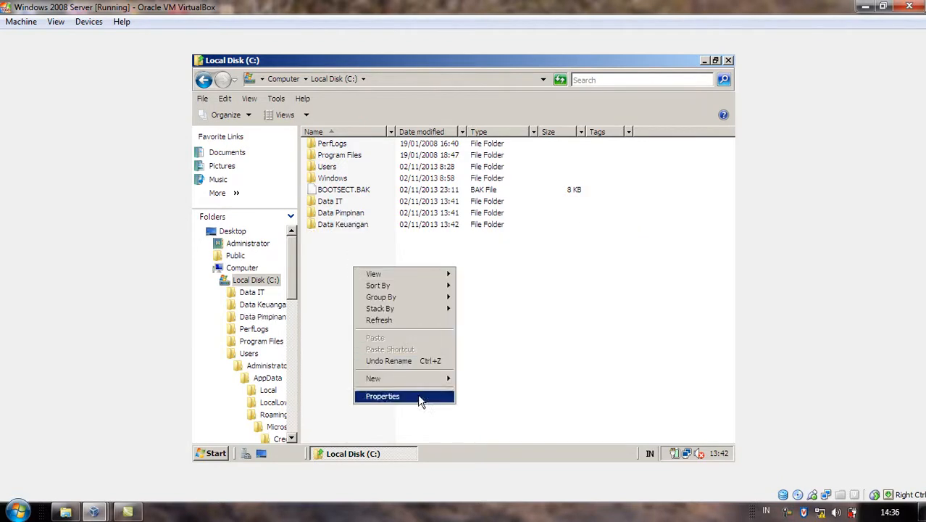
mouse_move(421, 380)
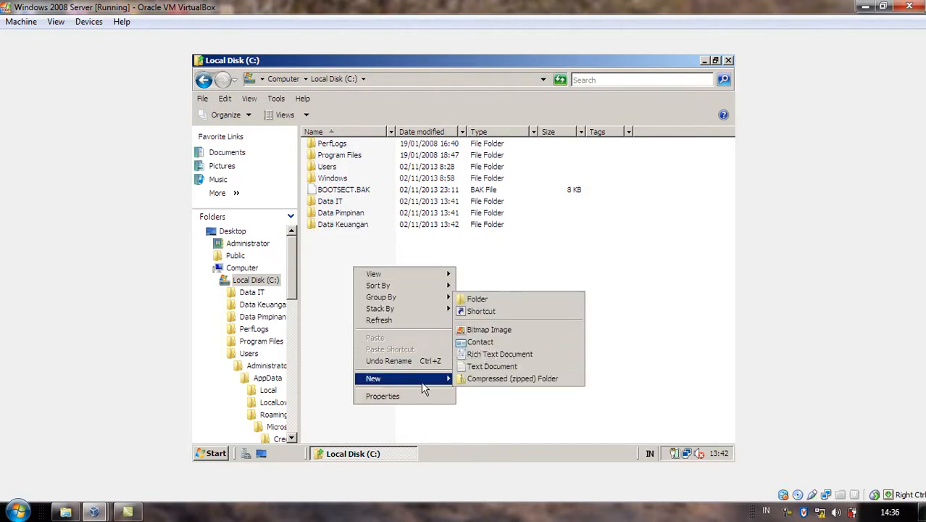
left_click(482, 299)
type("Data ")
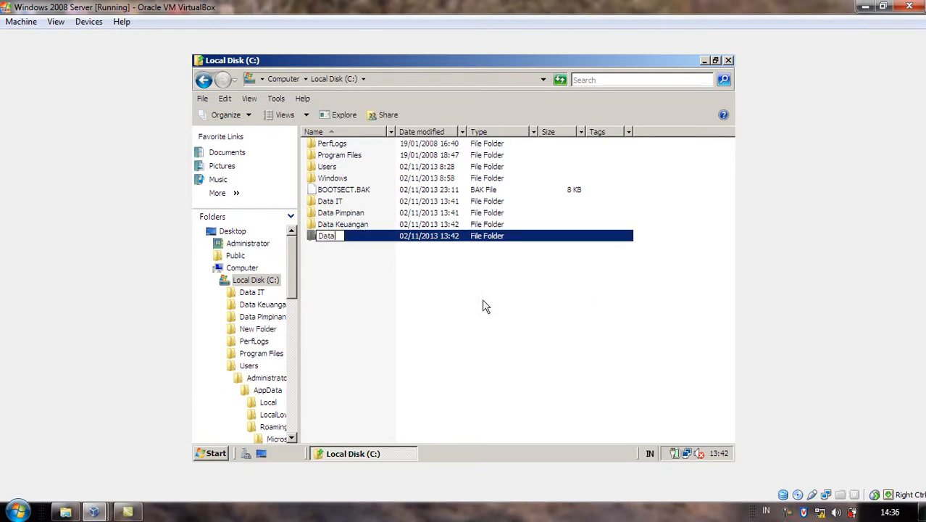
type("Pemasaran")
key("Return")
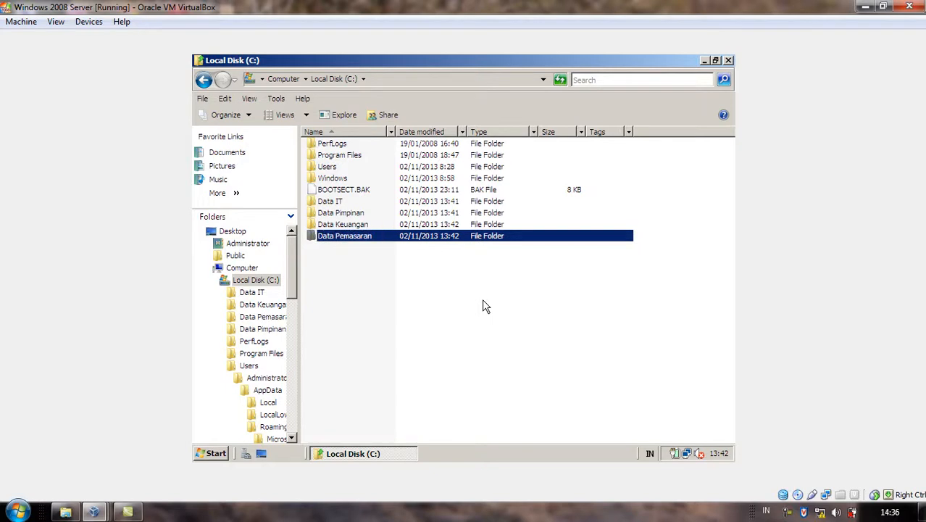
left_click(419, 332)
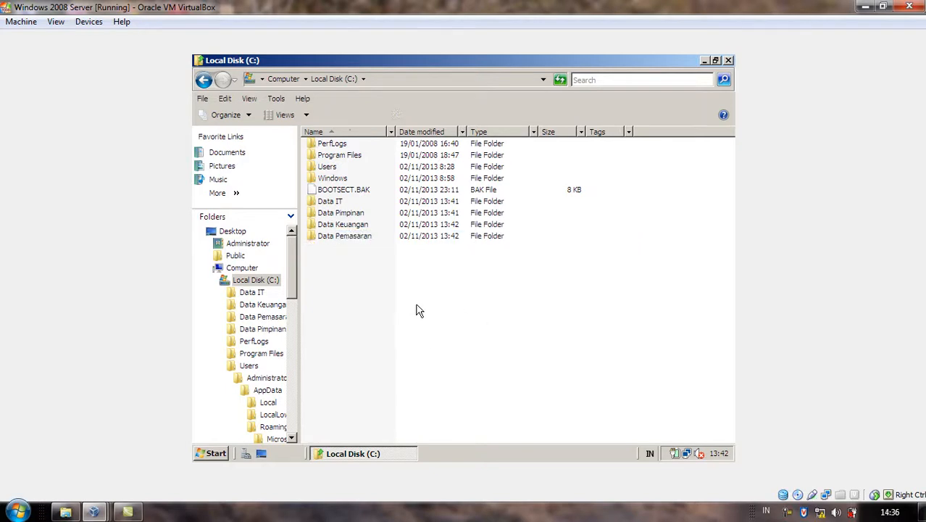
left_click_drag(434, 287, 307, 246)
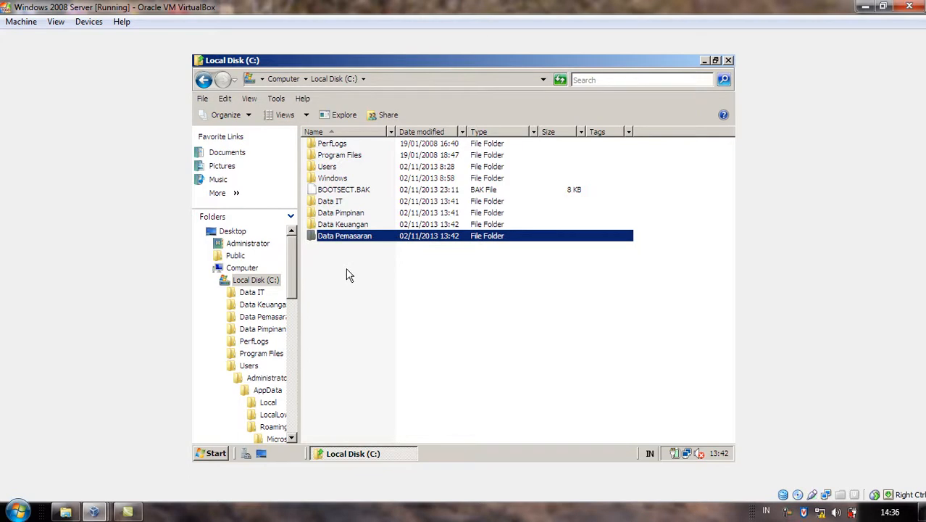
left_click(347, 274)
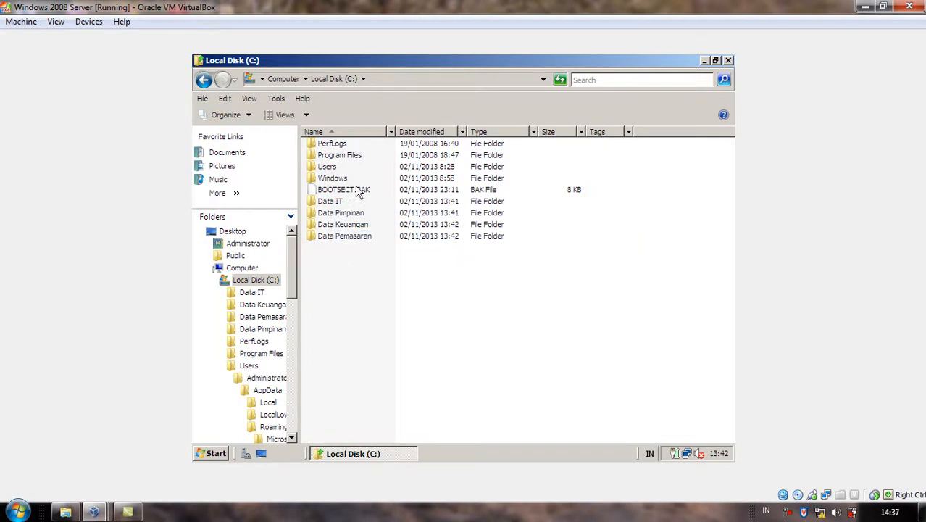
left_click(332, 203)
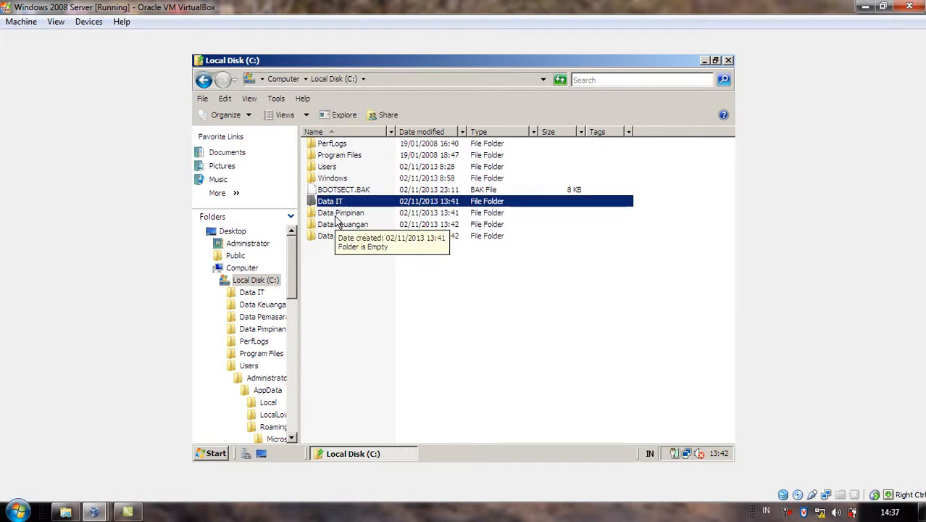
left_click(338, 220)
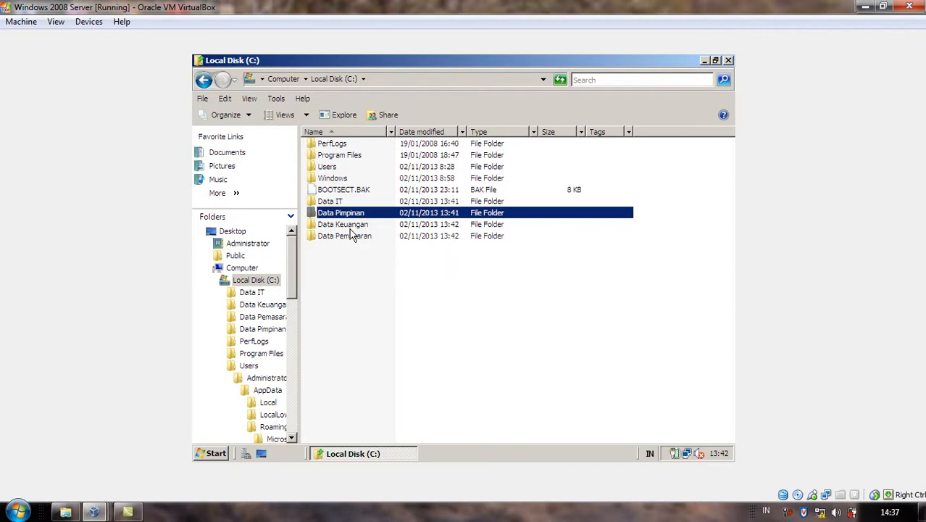
left_click(351, 226)
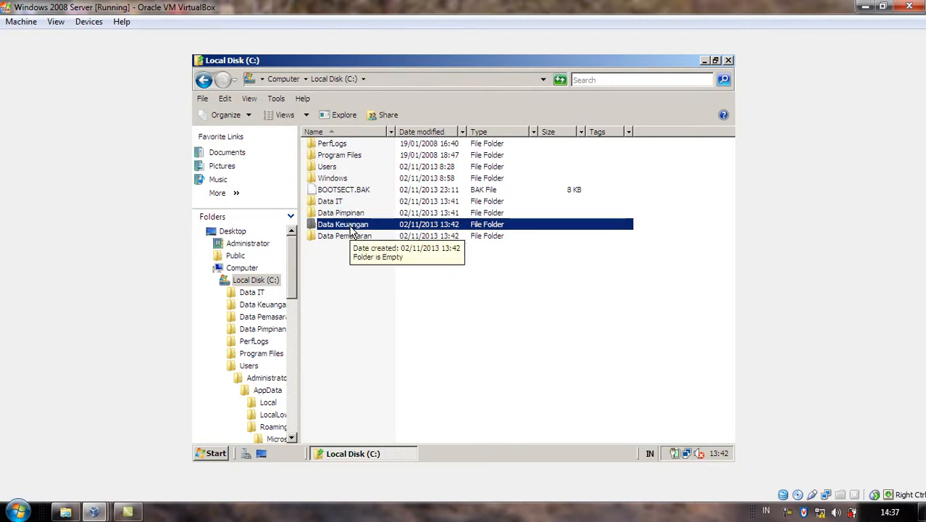
left_click(333, 295)
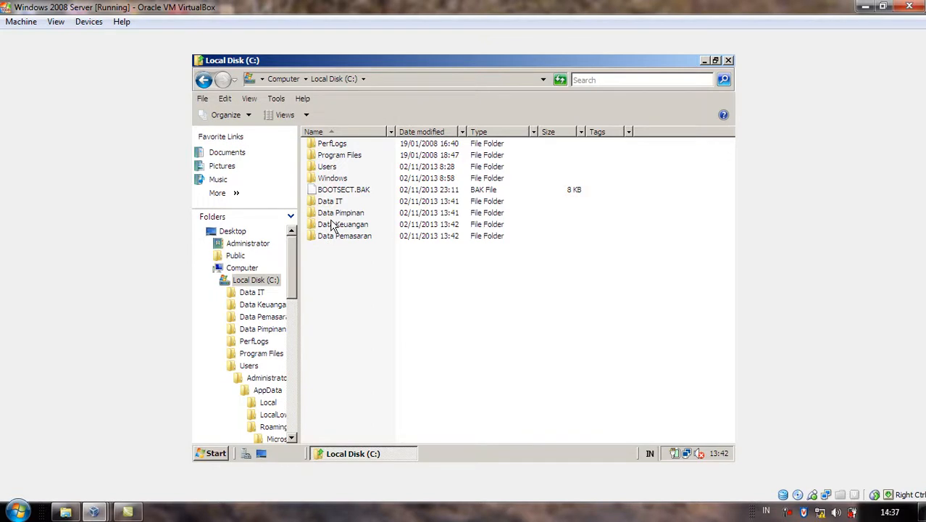
- Enable advanced sharing for the Data IT folder and remove Everyone from its share permissions
mouse_move(333, 208)
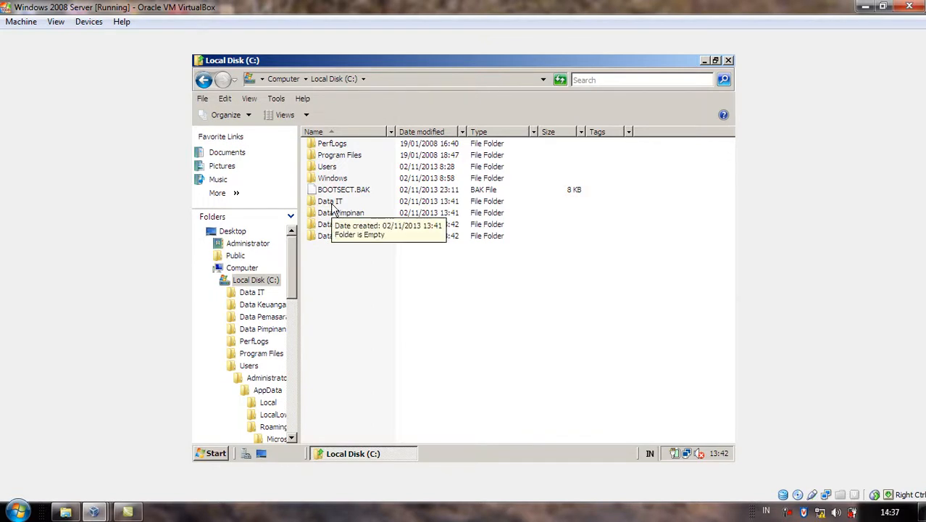
left_click(333, 207)
right_click(333, 206)
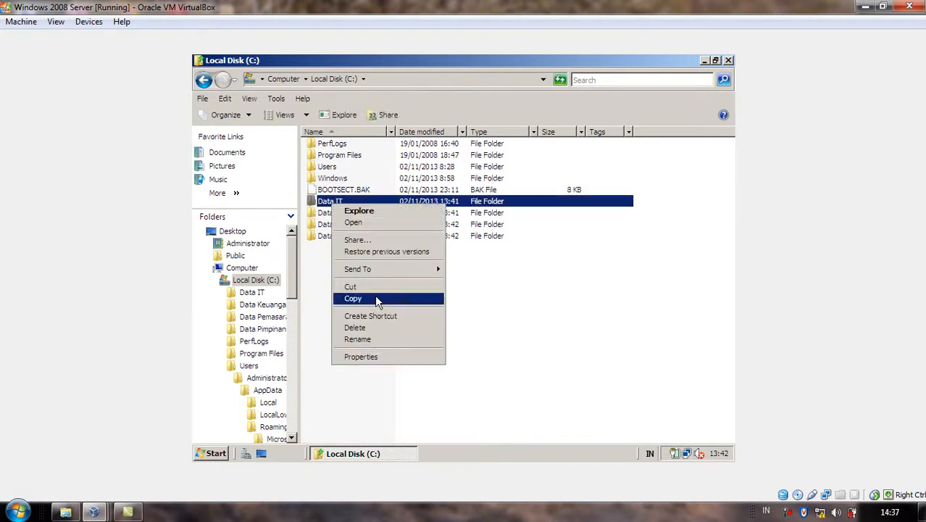
left_click(366, 358)
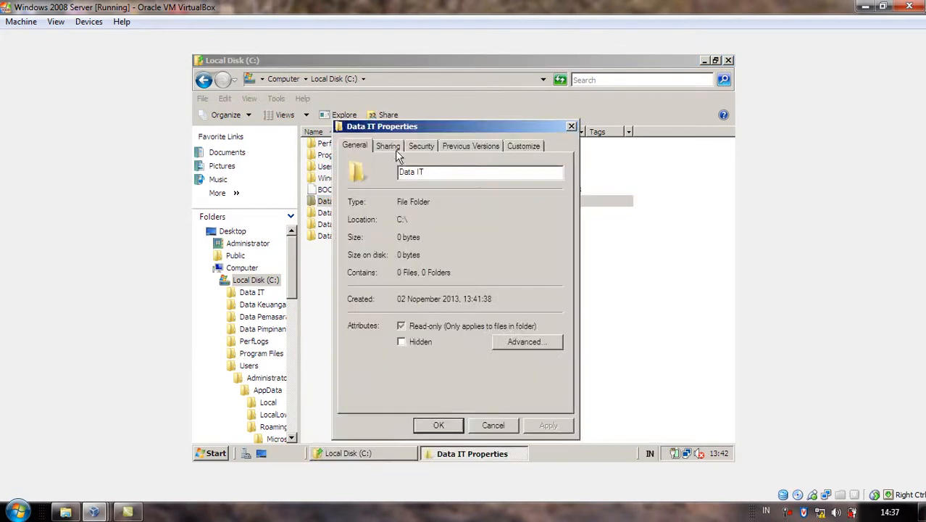
left_click(388, 145)
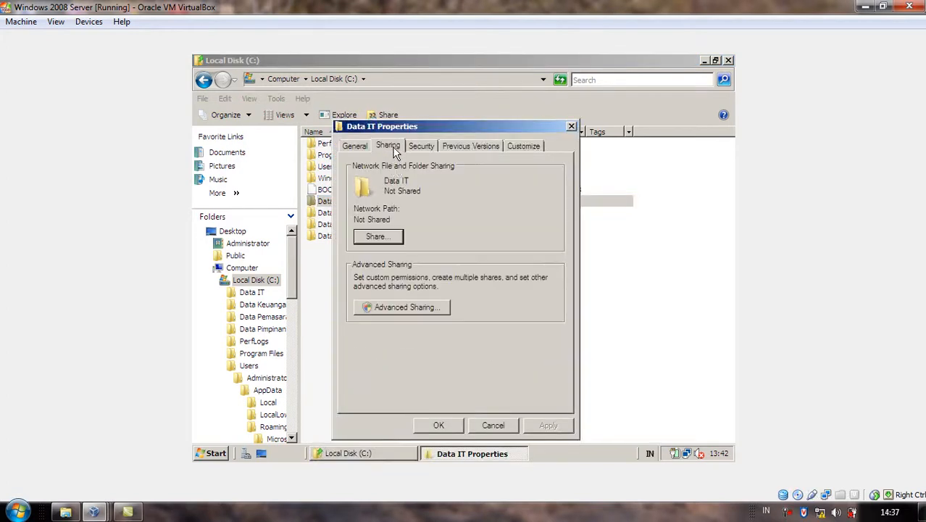
left_click(387, 308)
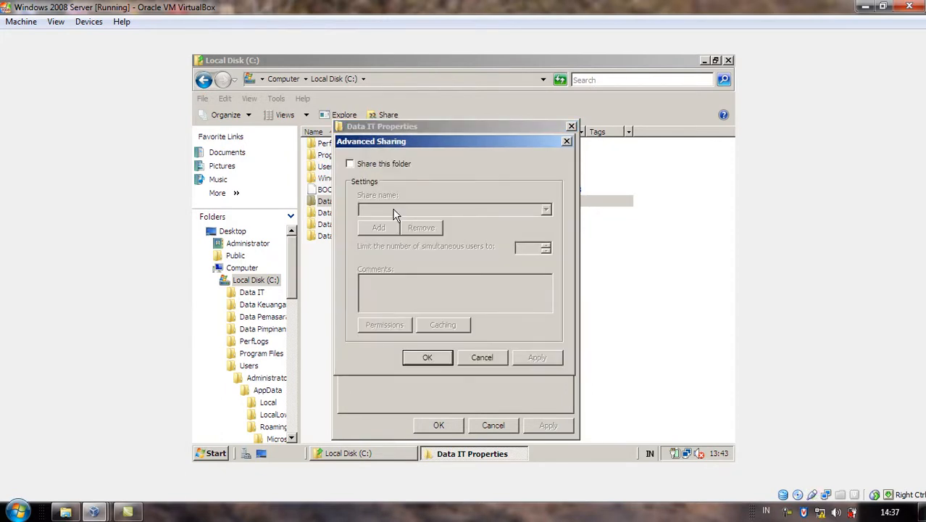
left_click(351, 165)
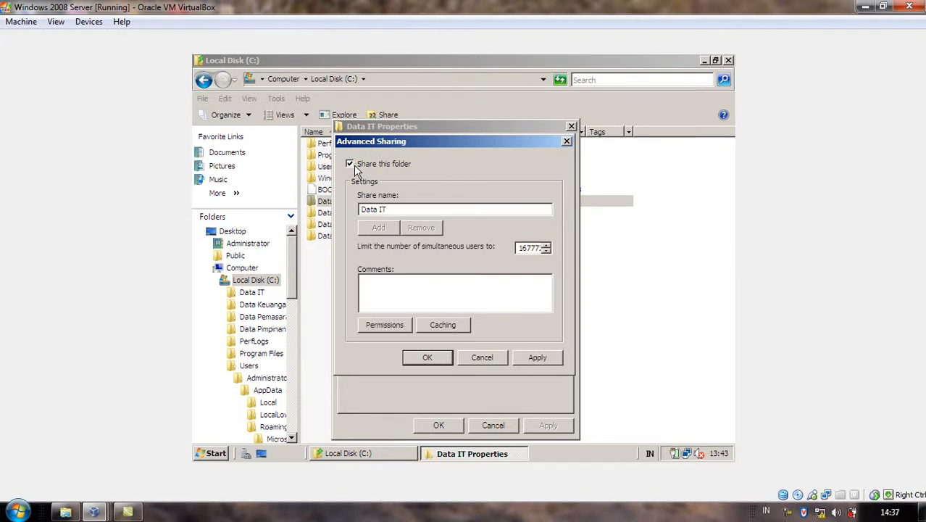
left_click(389, 324)
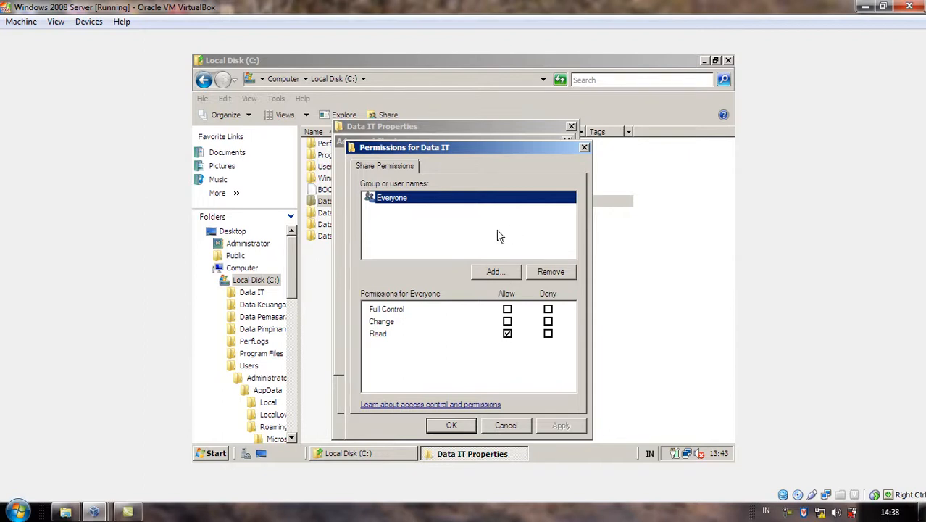
left_click(543, 274)
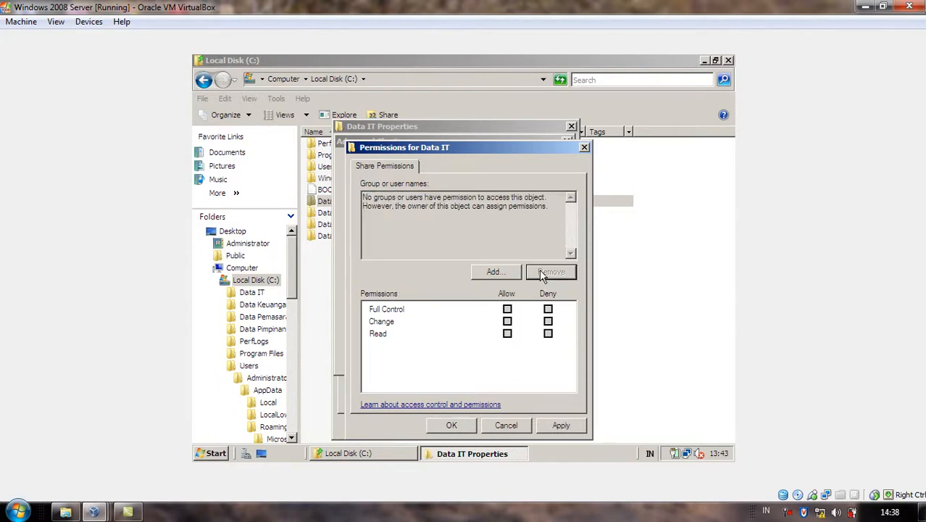
- Start adding users to the Data IT share permissions and set the advanced search location to the IT unit under upi.com
left_click(498, 272)
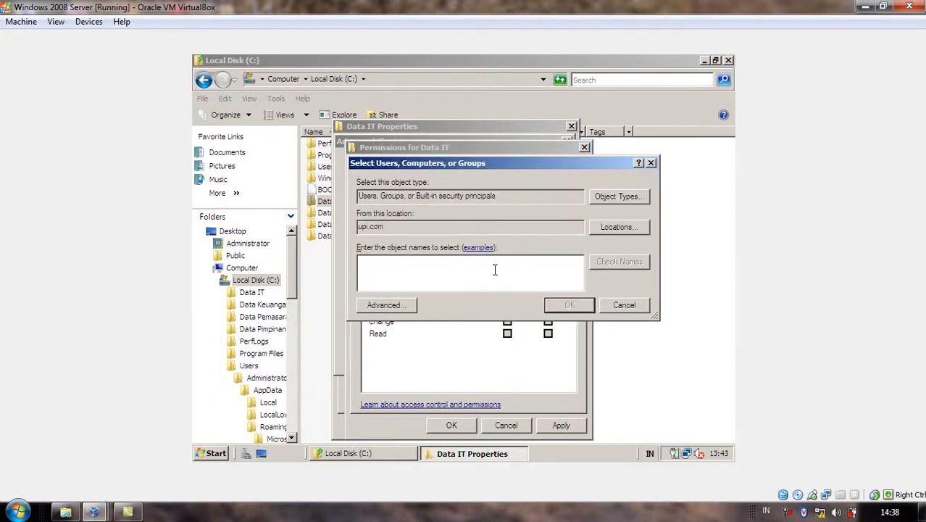
left_click(409, 304)
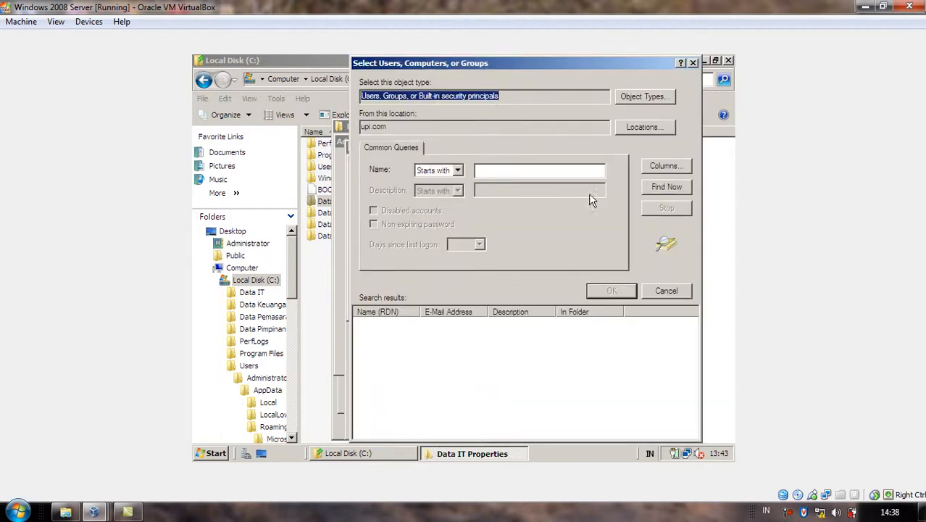
left_click(646, 127)
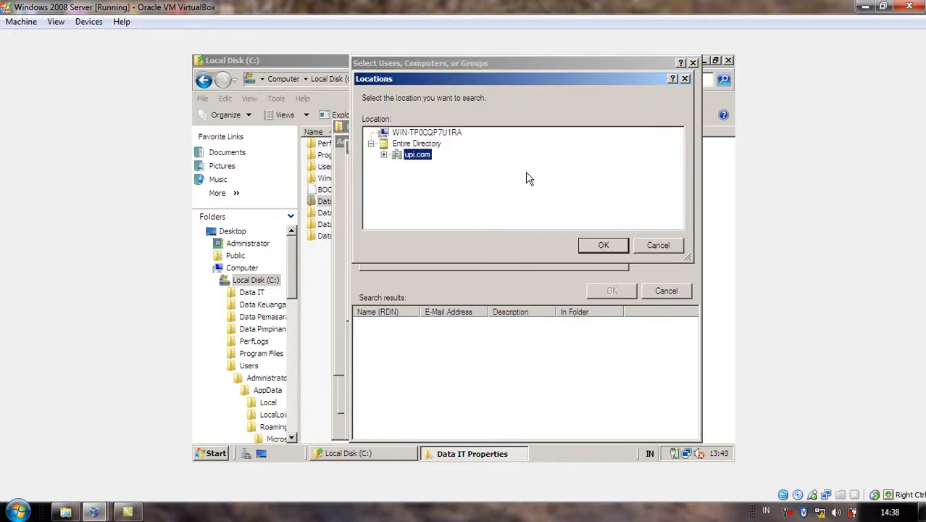
left_click(385, 156)
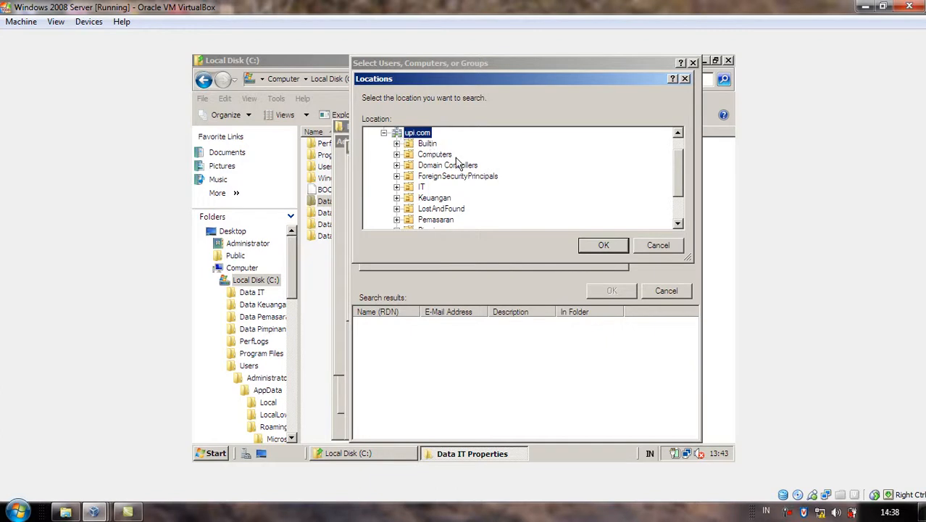
left_click_drag(680, 182, 678, 193)
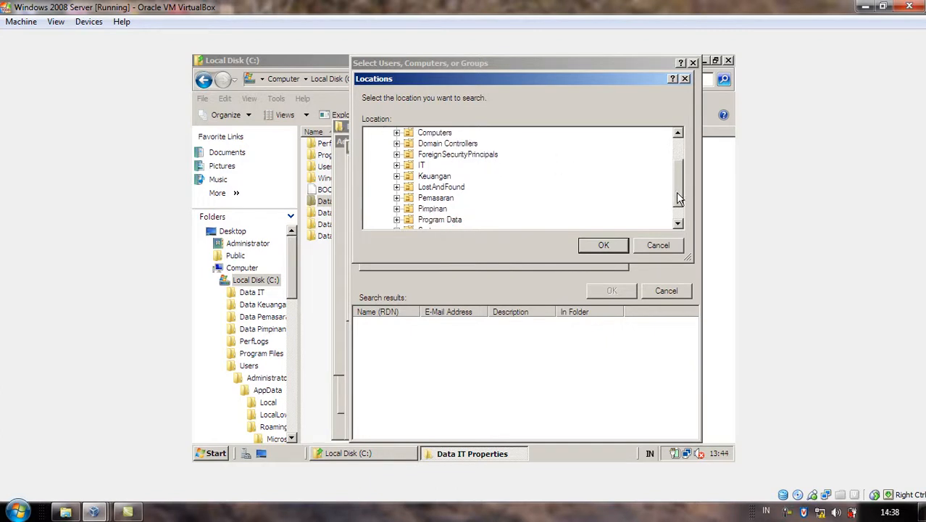
left_click(421, 166)
left_click(614, 247)
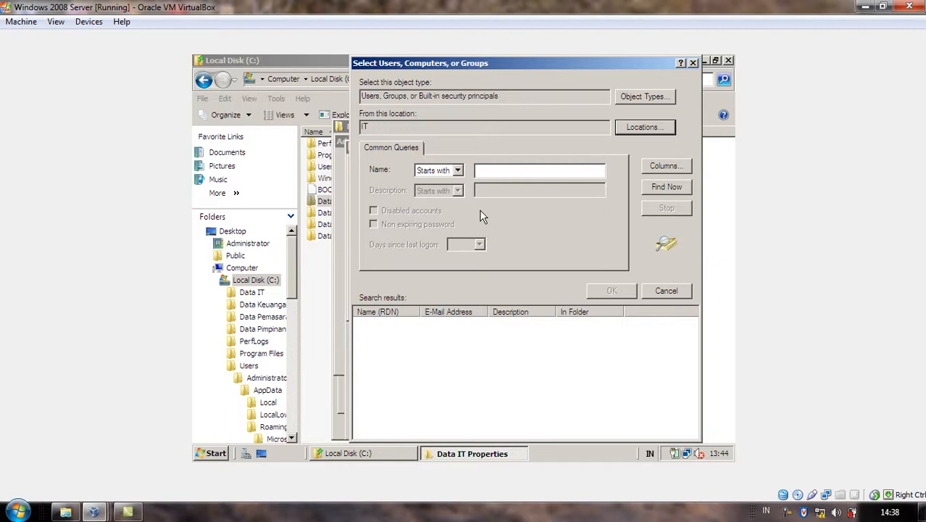
- Search the IT unit with the name condition Is exactly and add both of its users to the Data IT share permissions
left_click(457, 171)
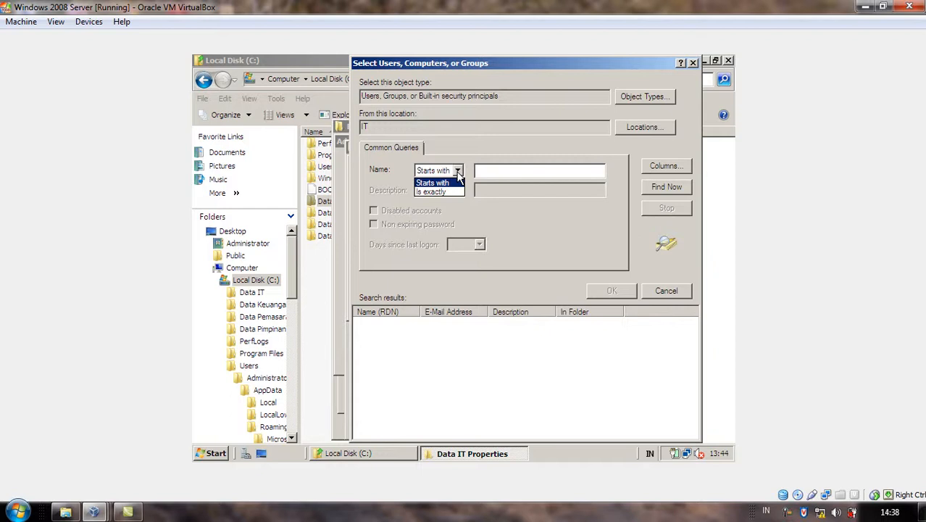
left_click(438, 190)
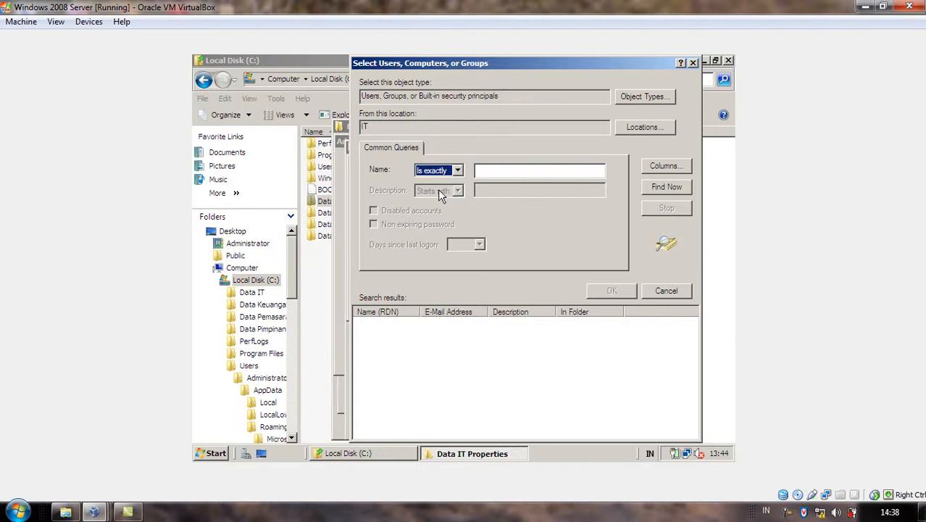
left_click(664, 188)
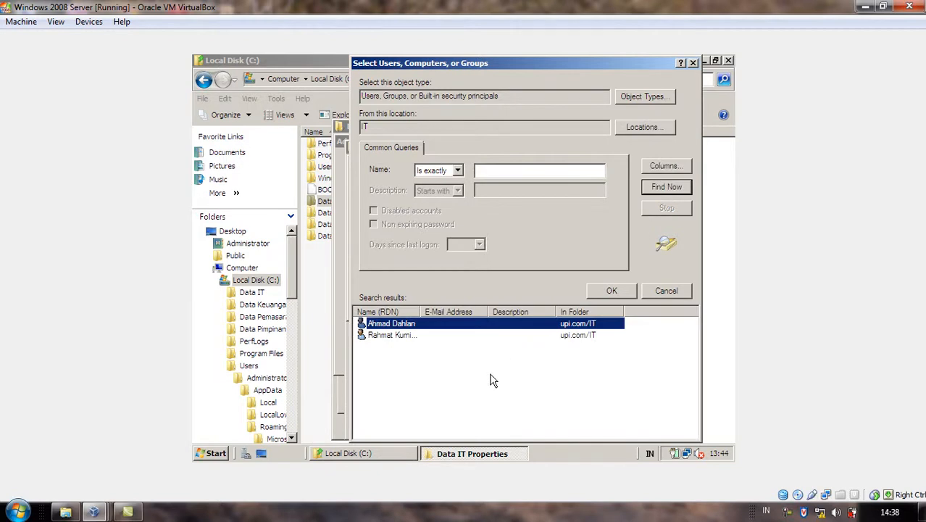
left_click_drag(634, 365, 382, 320)
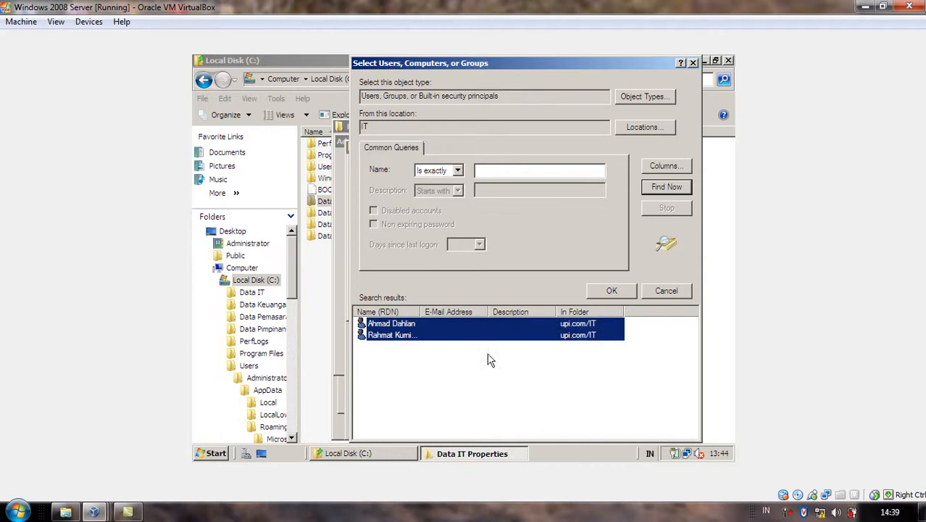
left_click(629, 288)
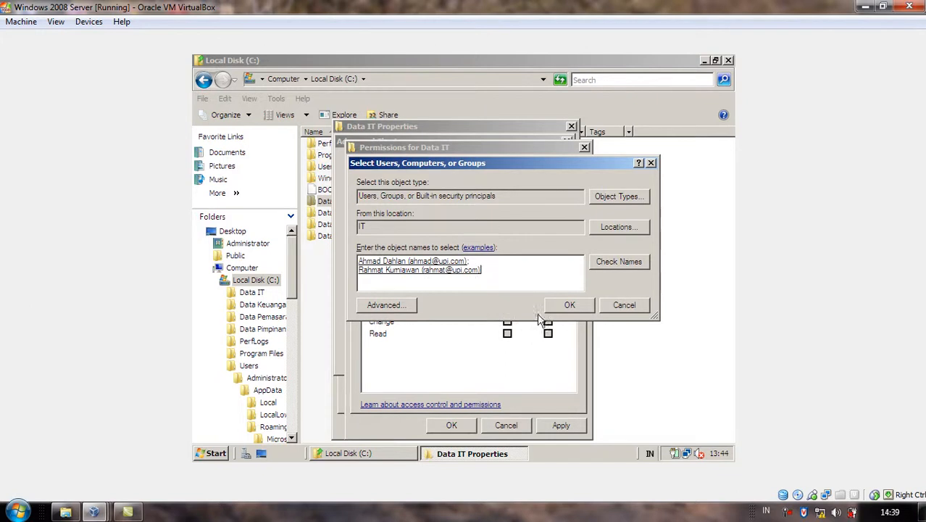
left_click(568, 306)
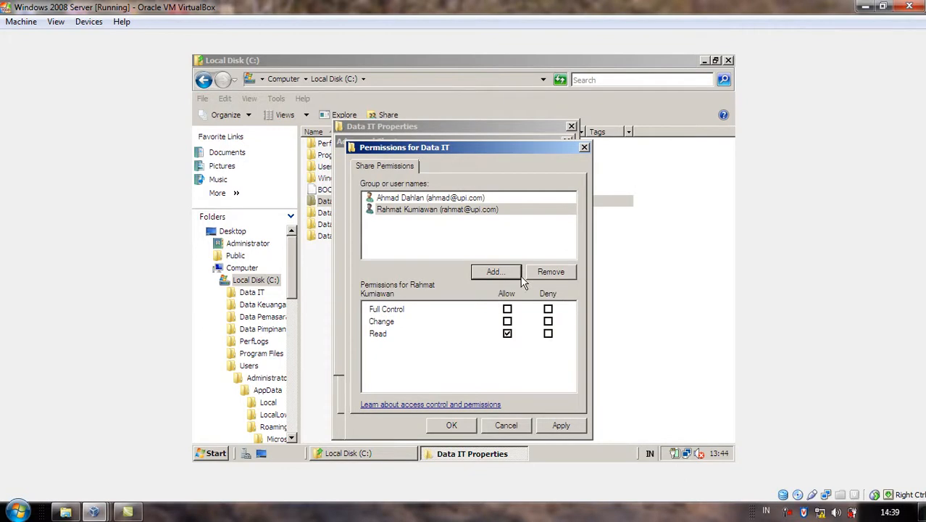
- Allow Full Control on the Data IT share for both added users and check each user's permissions
left_click(436, 212)
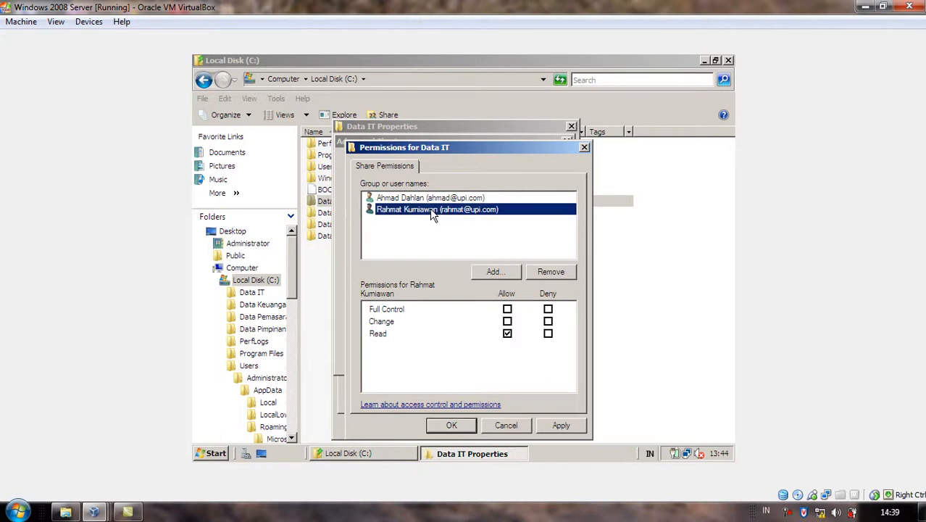
left_click(508, 310)
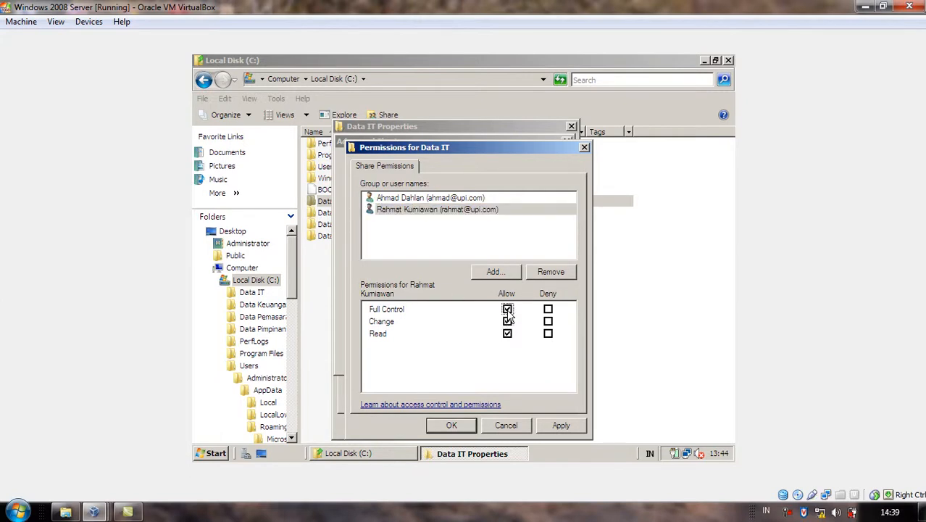
left_click(432, 200)
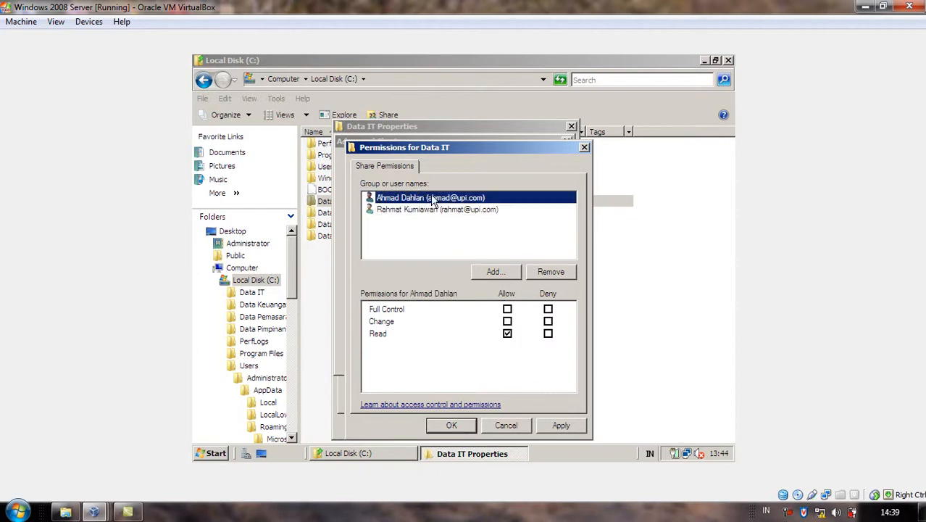
left_click(508, 310)
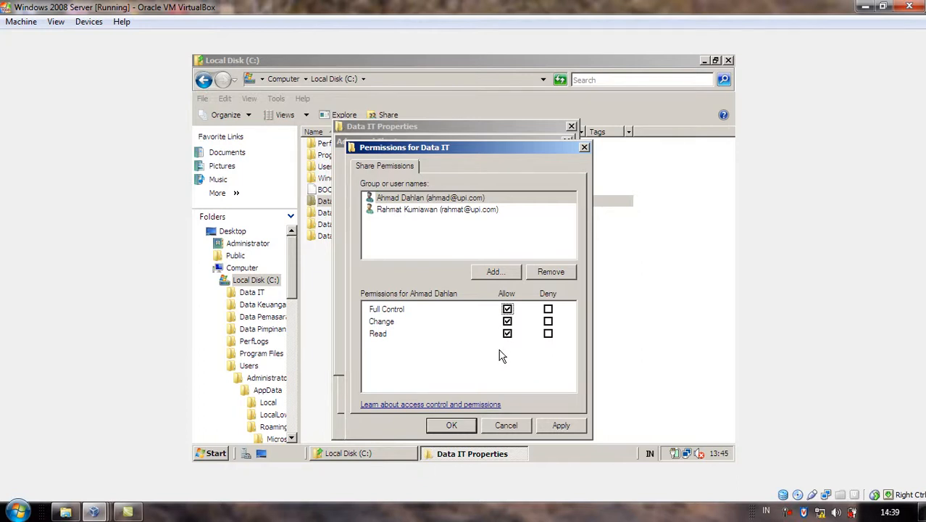
left_click(462, 210)
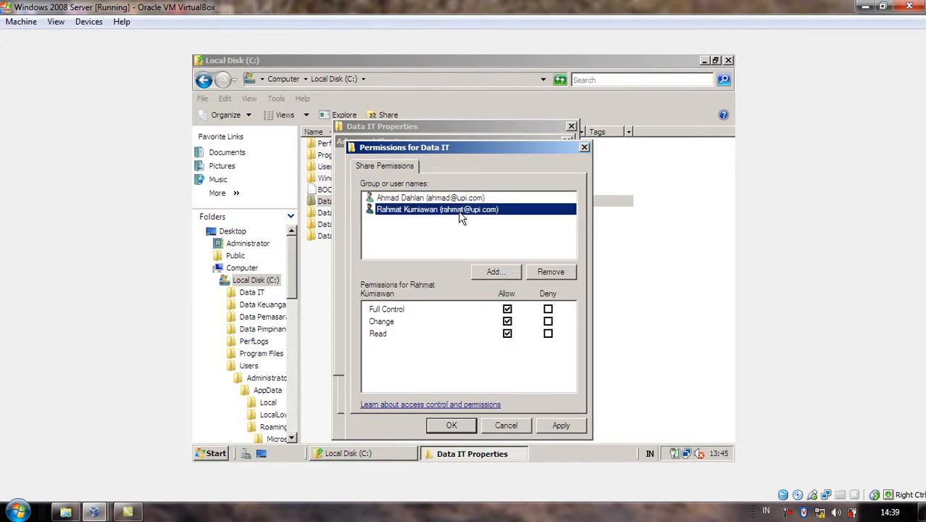
left_click(456, 201)
left_click(451, 210)
- Apply the share permissions and advanced sharing settings for Data IT and close the folder's properties
left_click(558, 425)
left_click(452, 425)
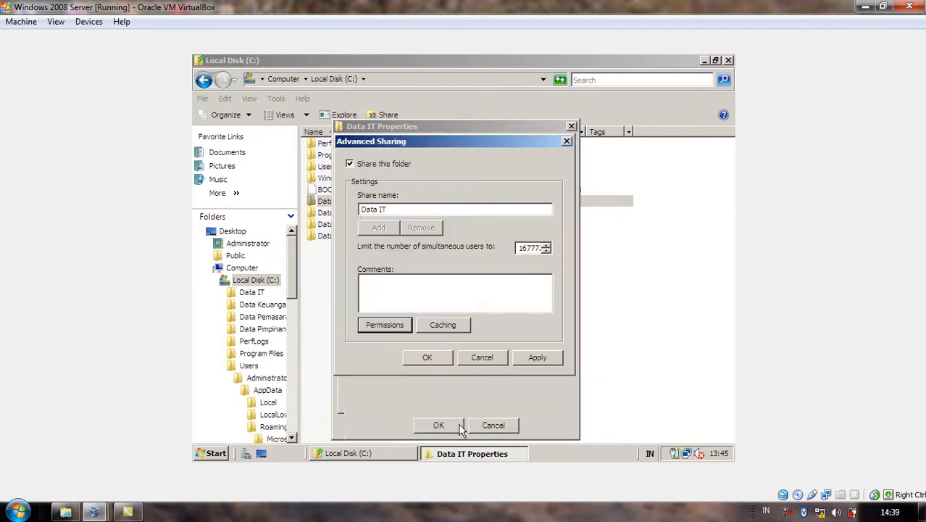
left_click(546, 357)
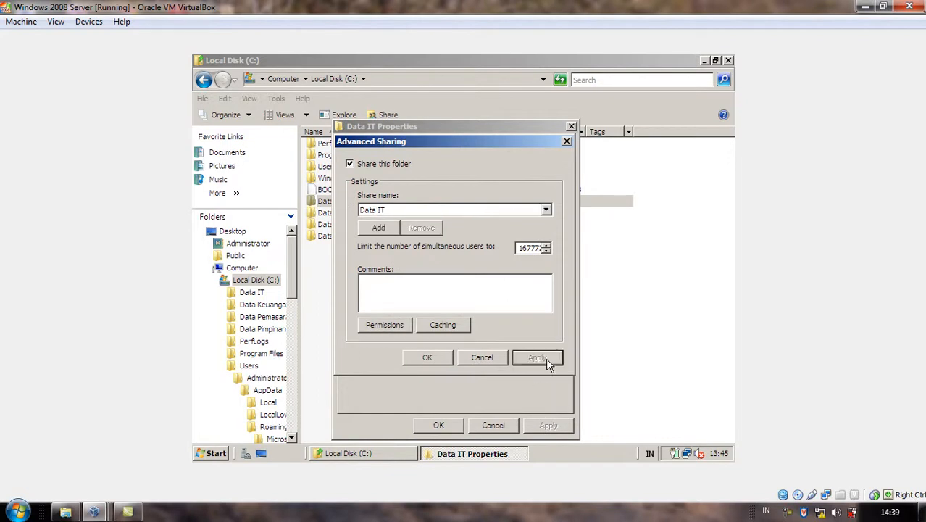
left_click(448, 356)
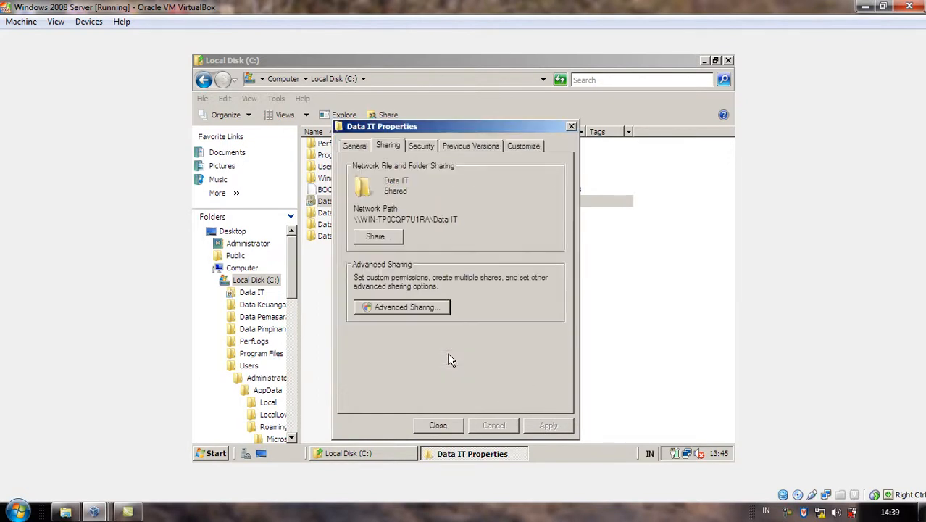
left_click(437, 426)
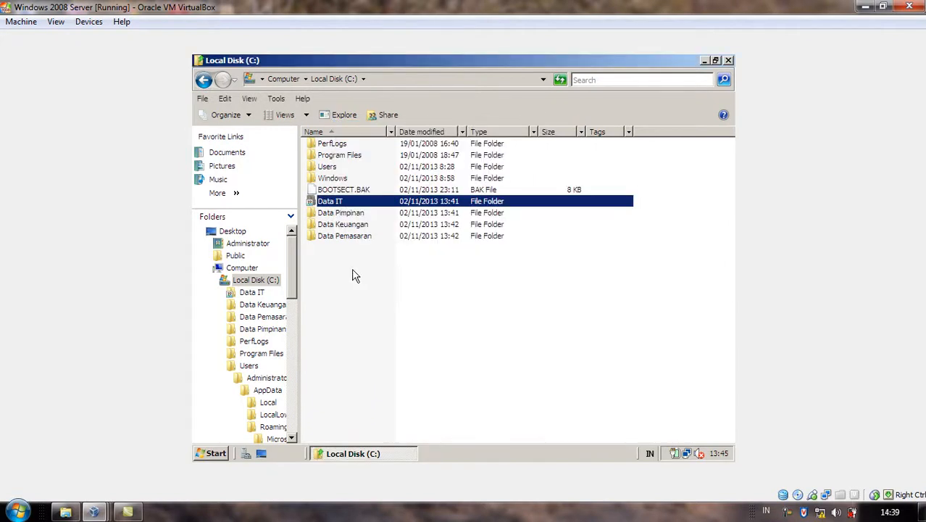
left_click(355, 275)
left_click(345, 237)
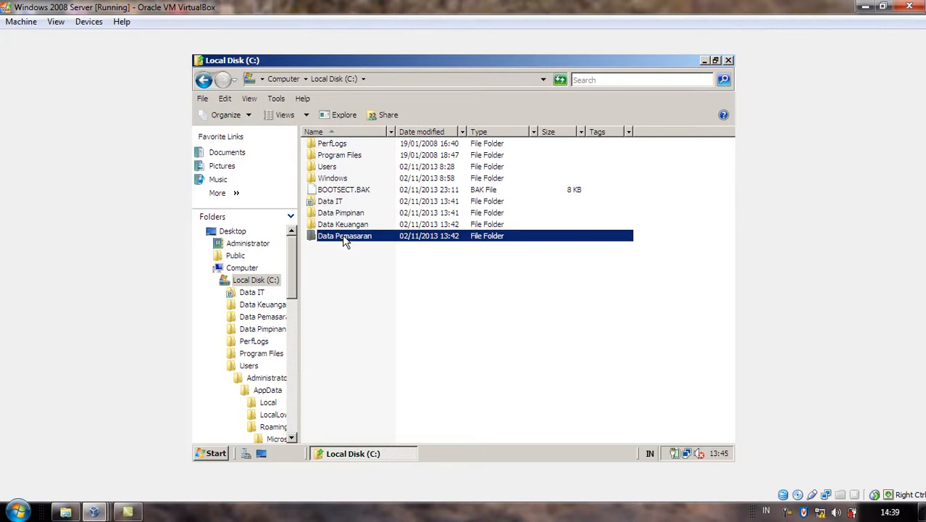
left_click(336, 203)
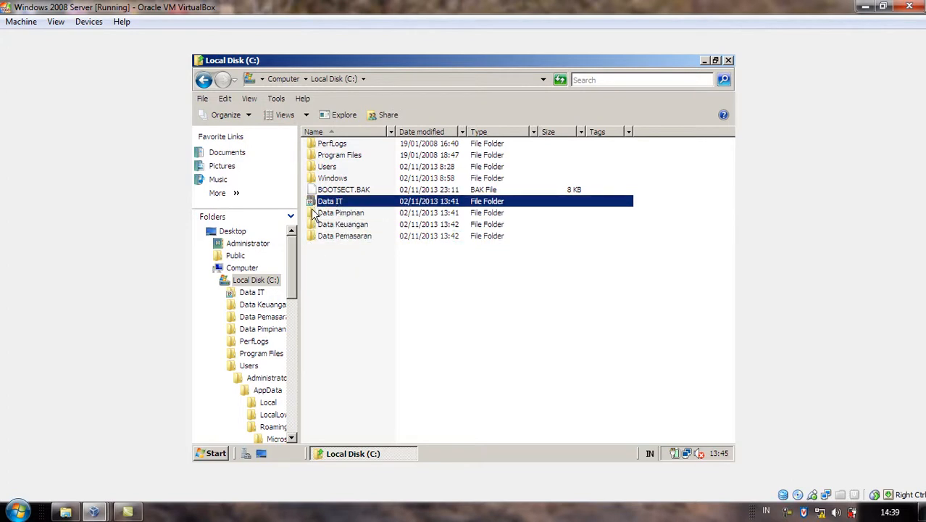
left_click(319, 226)
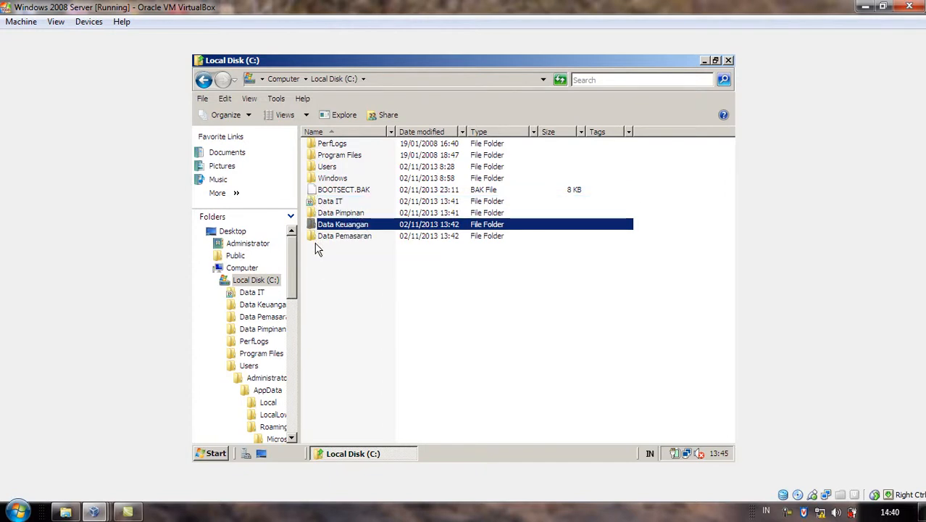
left_click(336, 214)
left_click(334, 225)
left_click(333, 232)
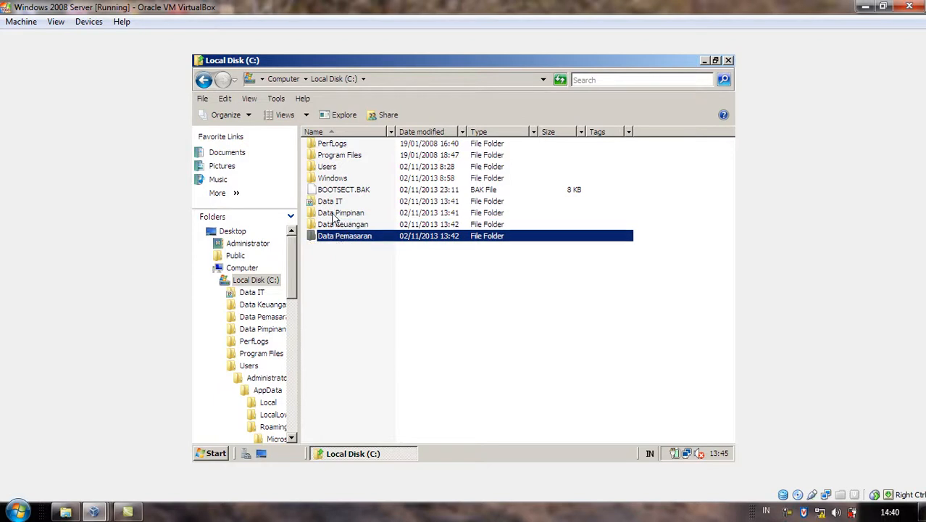
- Enable advanced sharing for the Data Pimpinan folder and remove Everyone from its share permissions
left_click(332, 213)
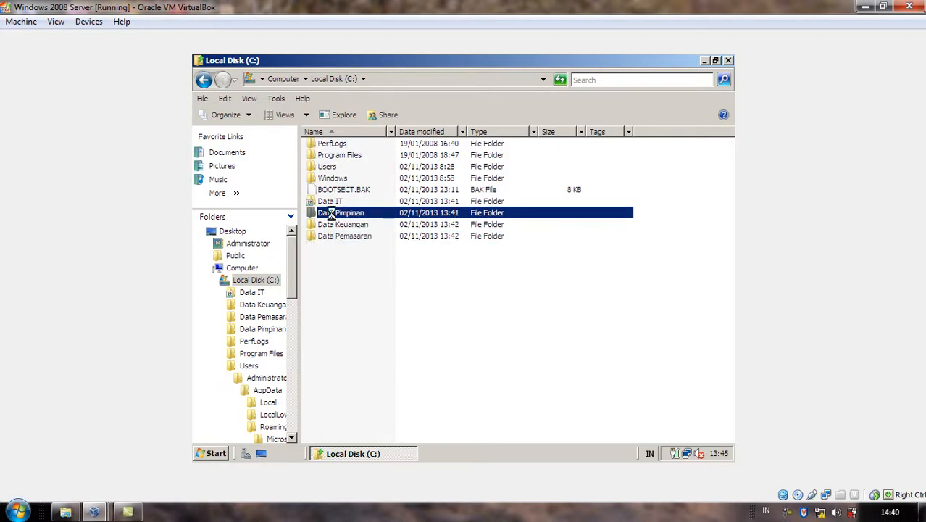
right_click(333, 216)
left_click(355, 367)
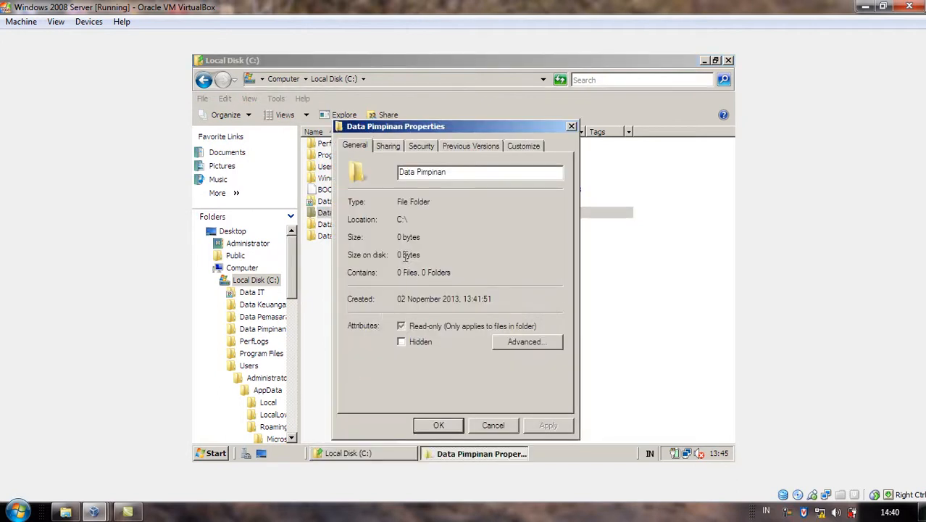
left_click(388, 146)
left_click(384, 307)
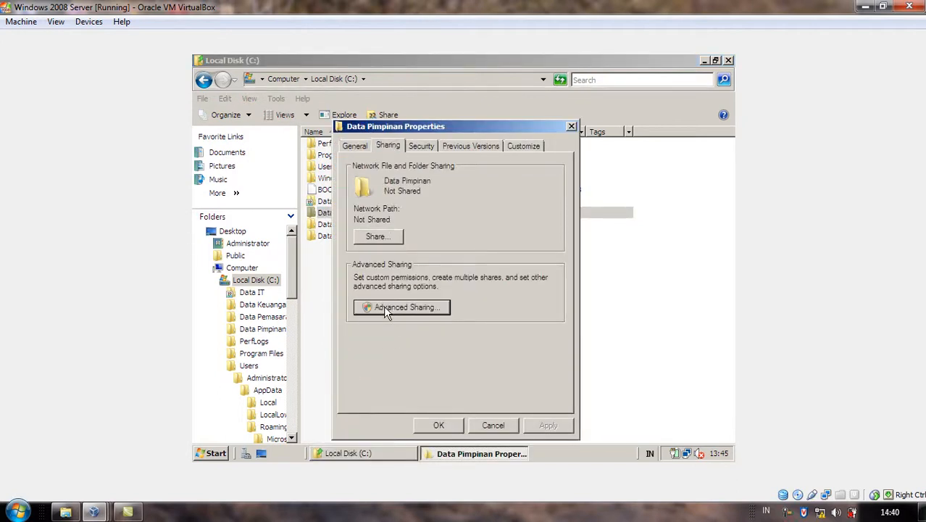
left_click(349, 164)
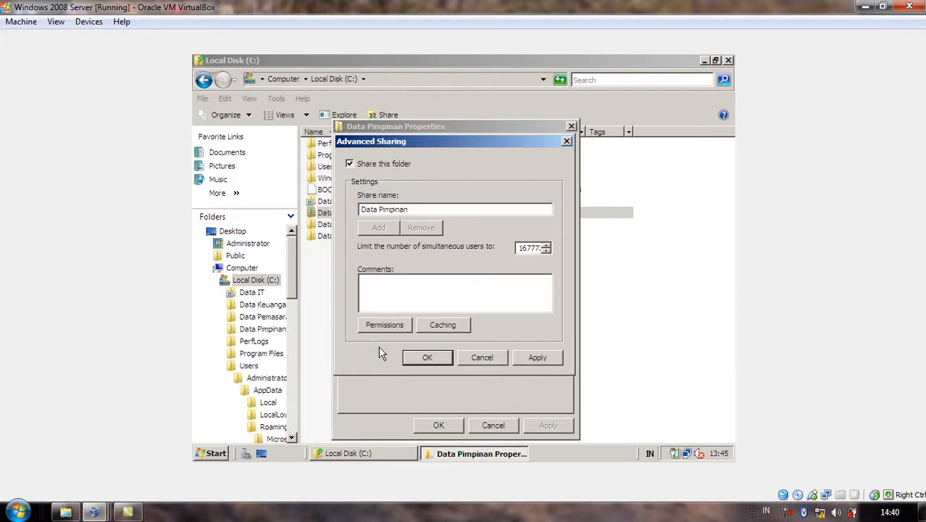
left_click(384, 325)
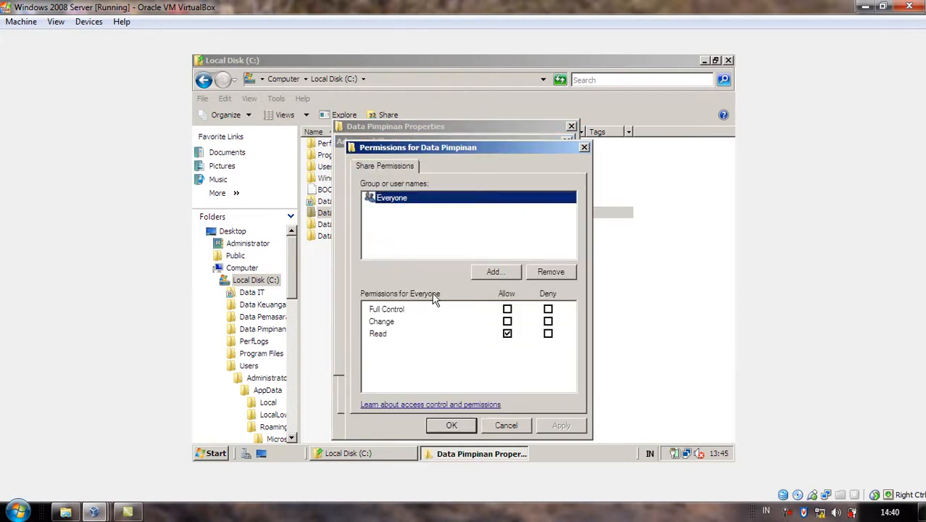
left_click(551, 273)
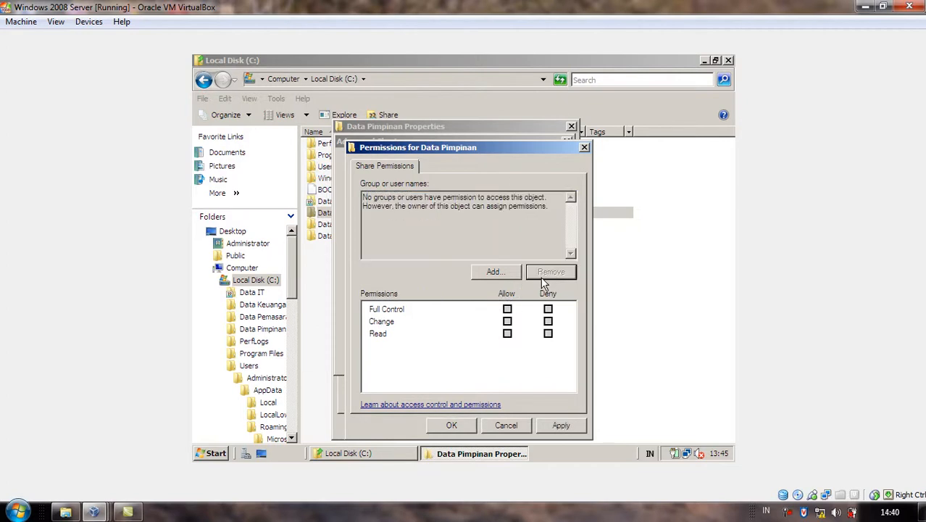
- Start adding users to the Data Pimpinan share permissions, with the Pimpinan unit of upi.com as the search location
left_click(495, 272)
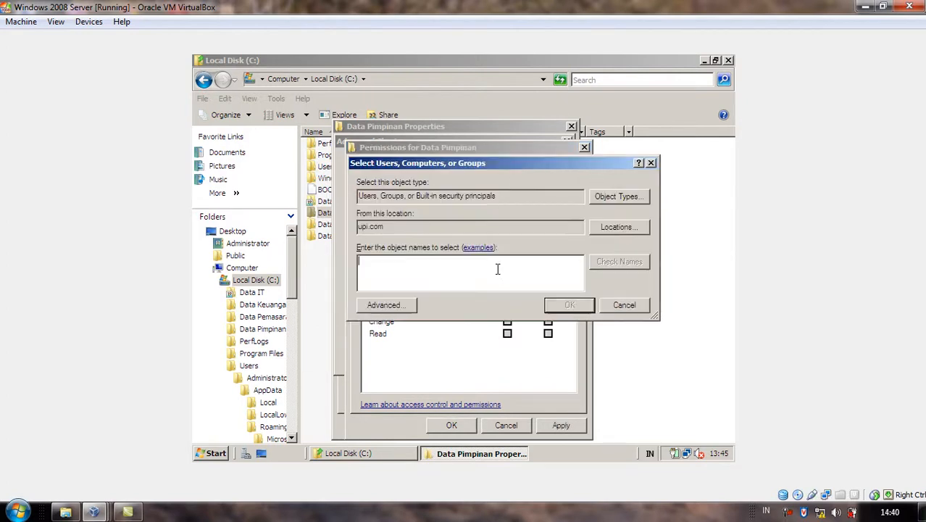
left_click(618, 227)
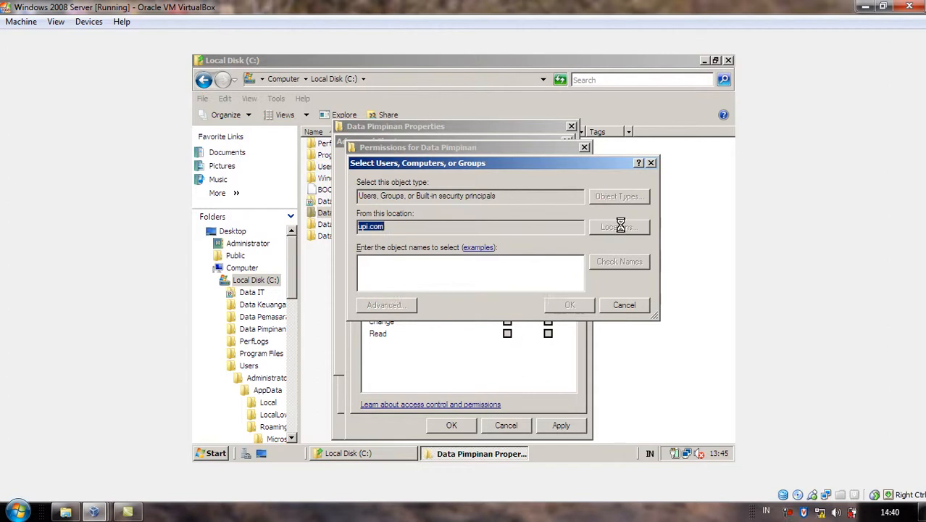
left_click(382, 255)
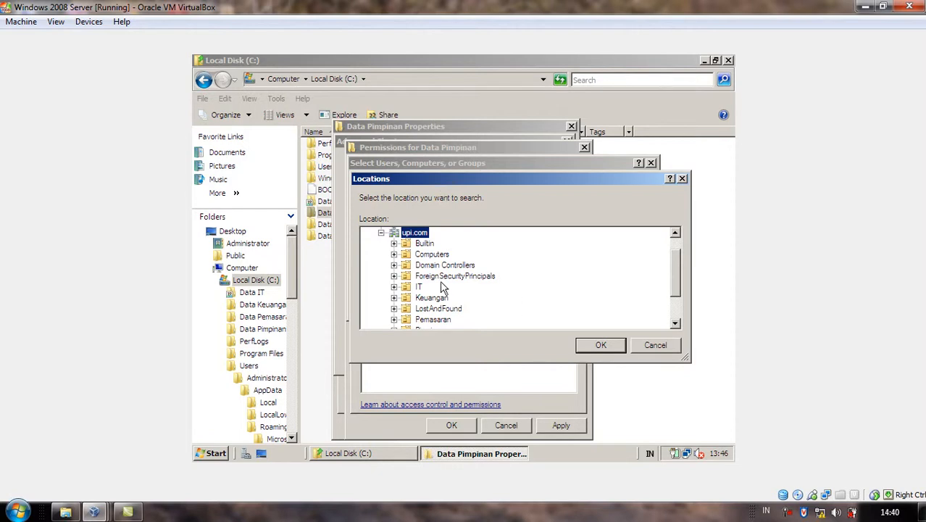
left_click_drag(676, 276, 675, 285)
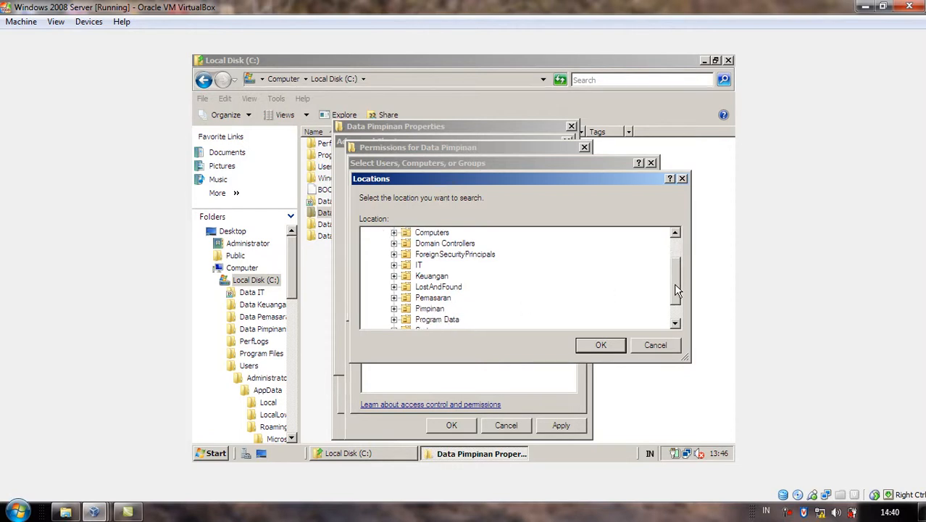
left_click(437, 310)
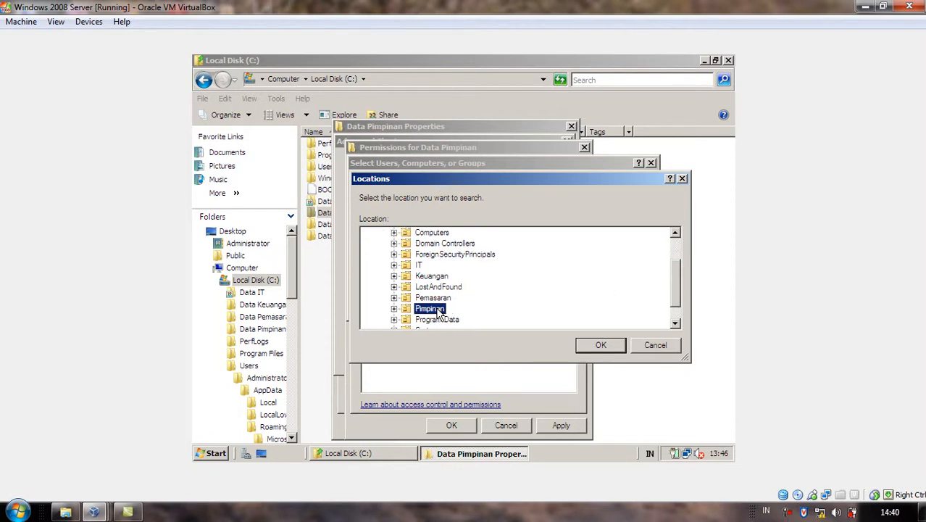
left_click(600, 346)
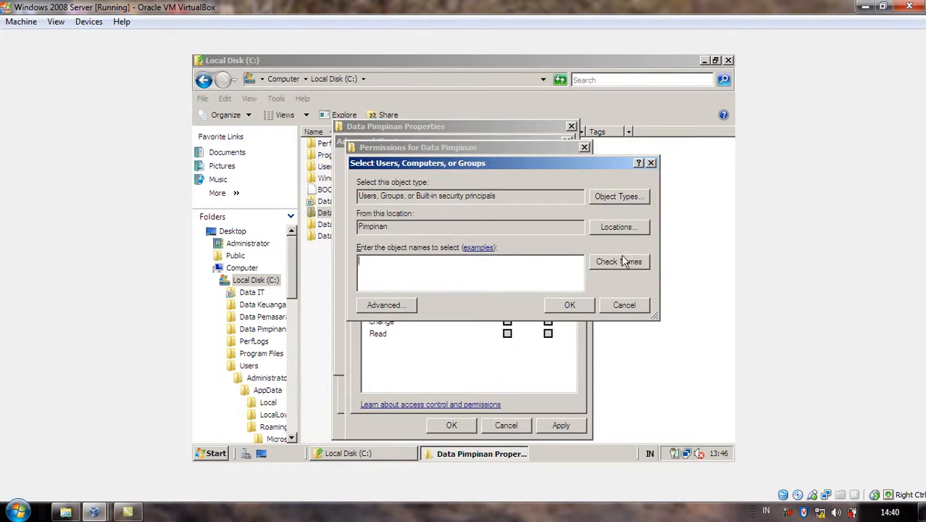
- Search the Pimpinan unit with the name condition Is exactly and add its user to the Data Pimpinan share permissions
left_click(406, 305)
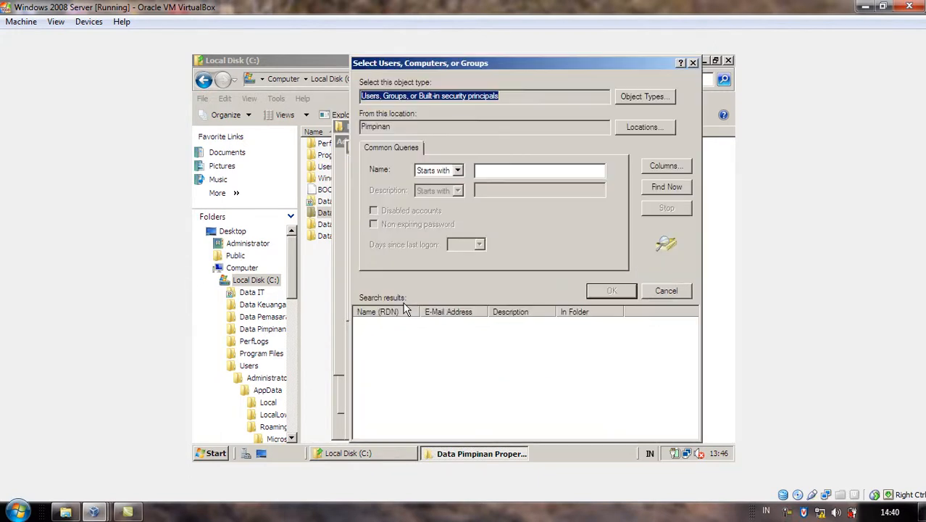
left_click(439, 171)
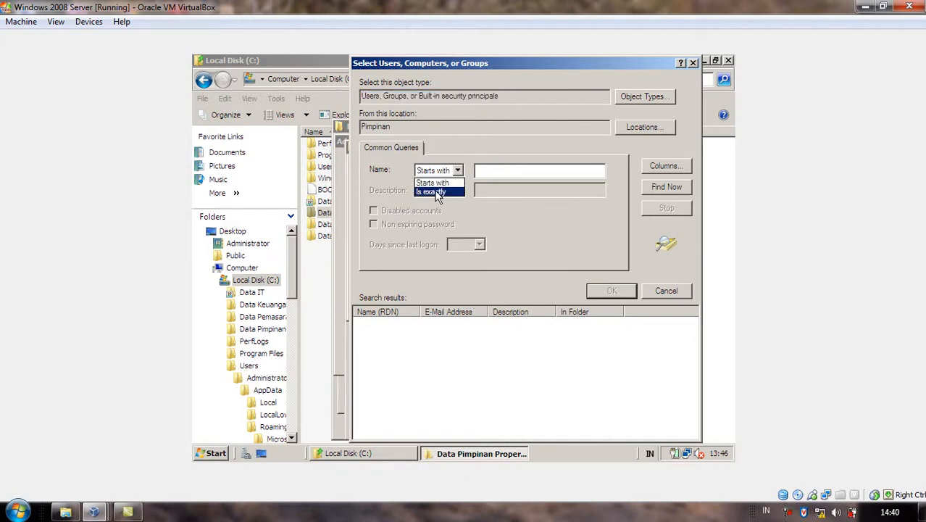
left_click(437, 195)
left_click(661, 187)
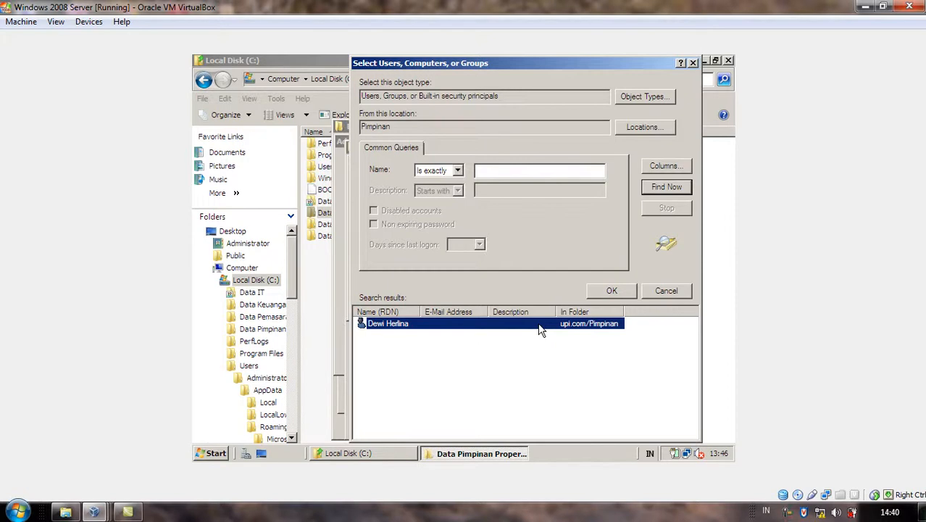
left_click(617, 290)
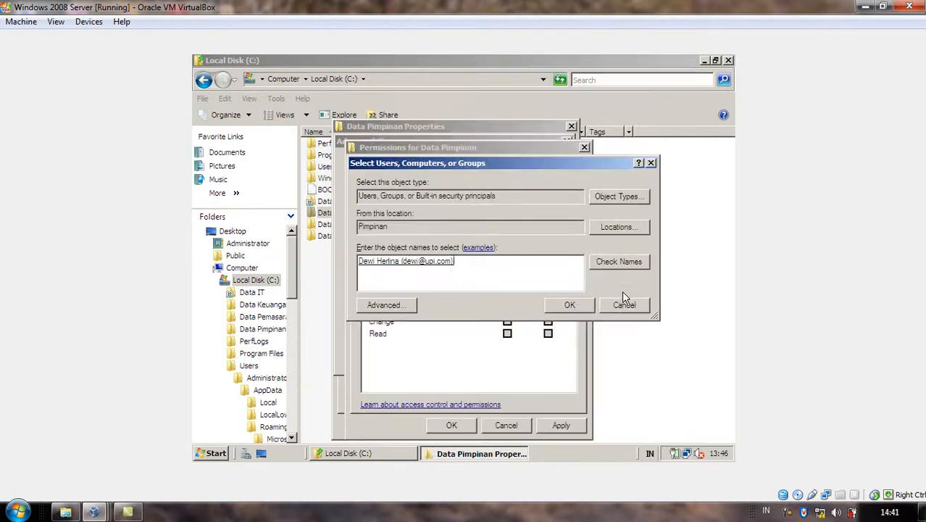
left_click(570, 304)
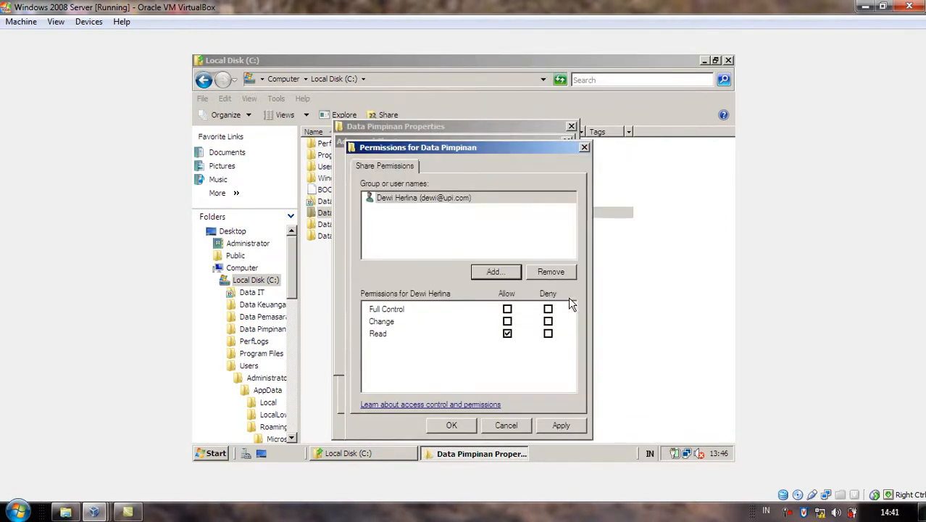
- Allow Full Control on the Data Pimpinan share for the added user and apply the share permissions
left_click(463, 203)
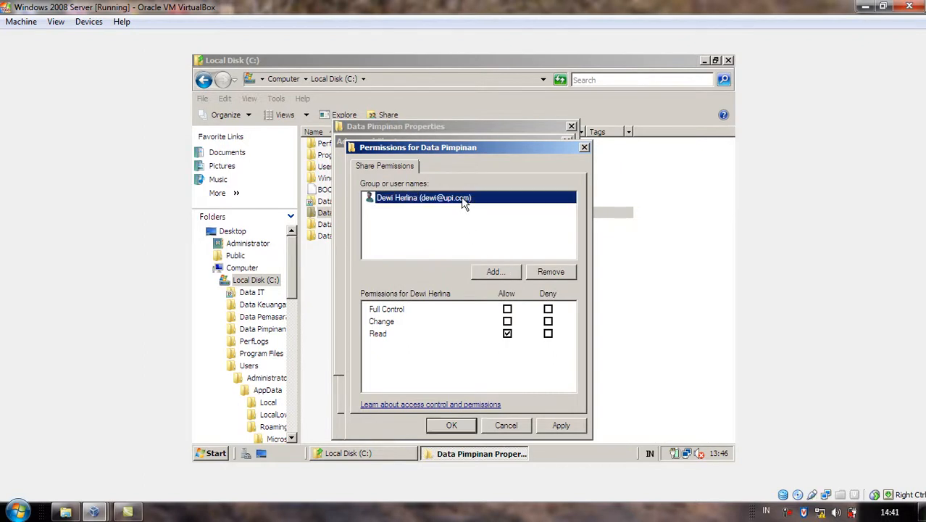
left_click(507, 310)
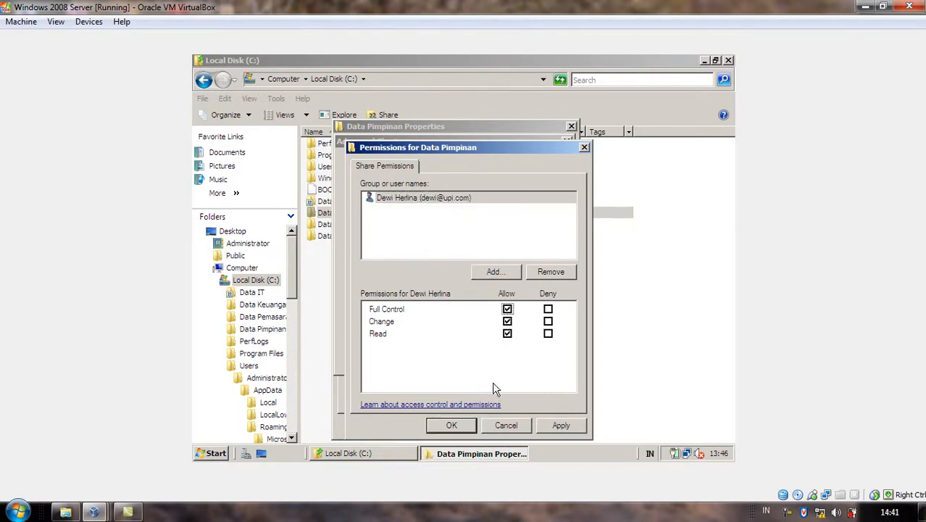
left_click(560, 426)
left_click(450, 425)
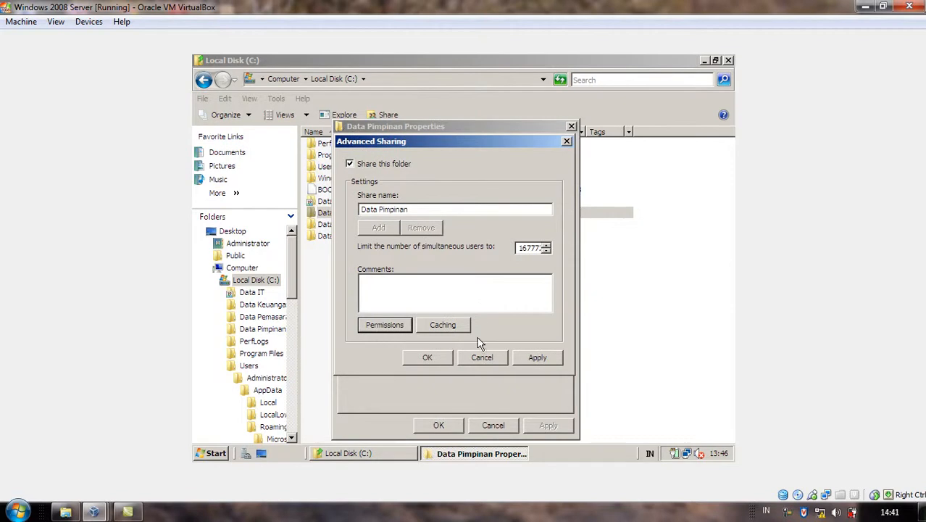
- Apply the advanced sharing settings for Data Pimpinan and close the folder's properties
left_click(537, 357)
left_click(428, 357)
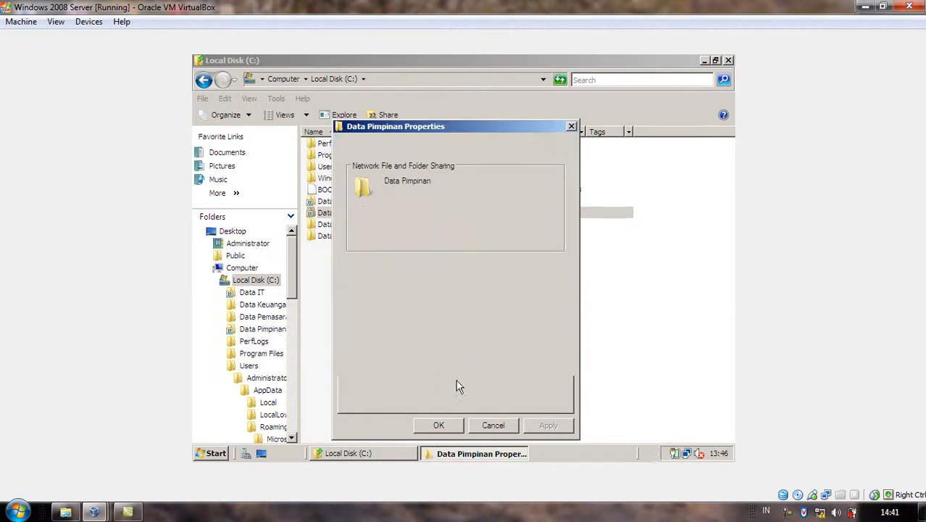
left_click(437, 425)
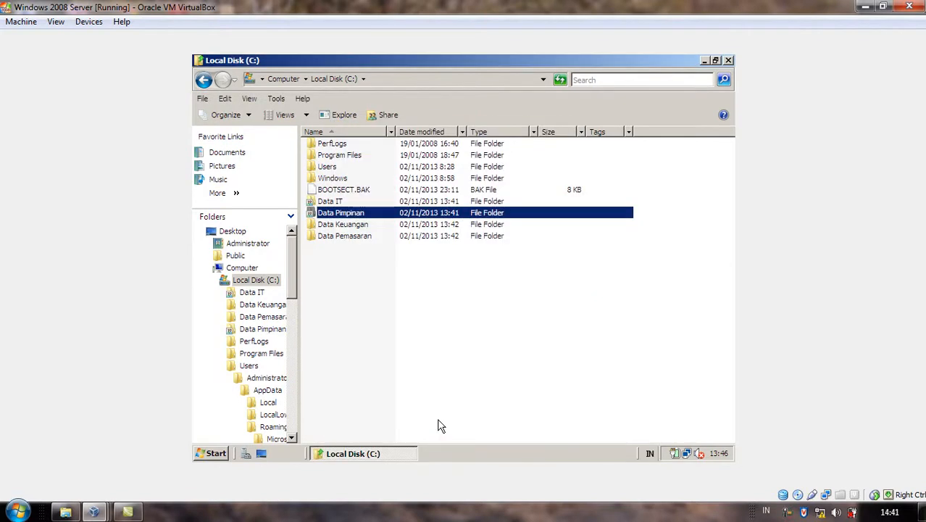
- Enable advanced sharing for the Data Keuangan folder and remove Everyone from its share permissions
left_click(355, 226)
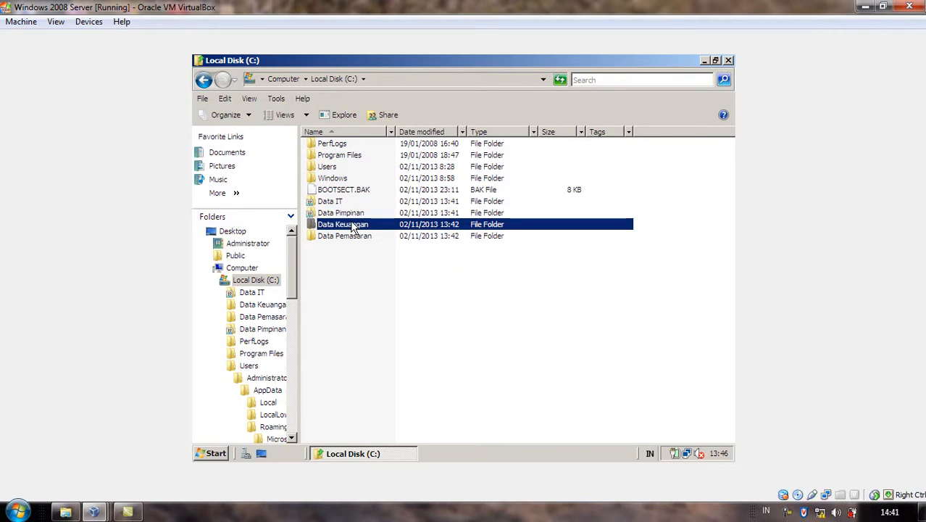
right_click(353, 226)
left_click(378, 375)
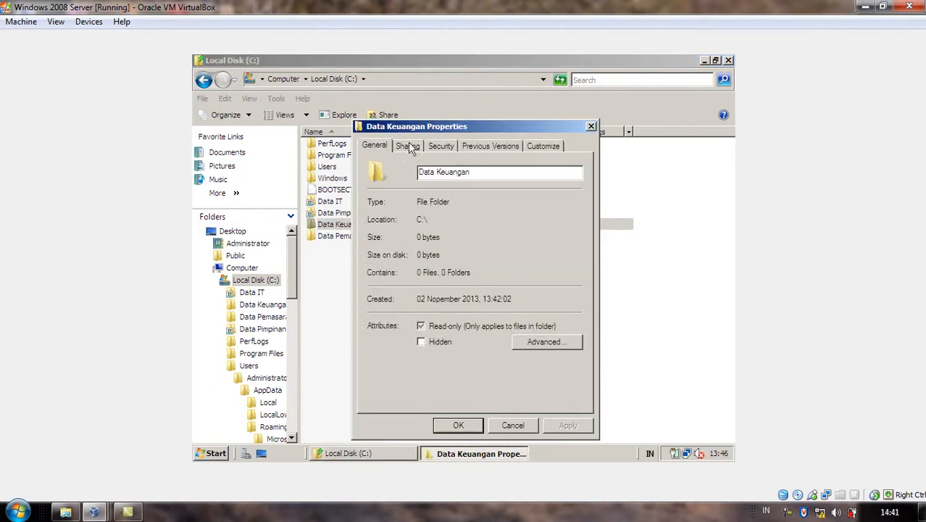
left_click(408, 145)
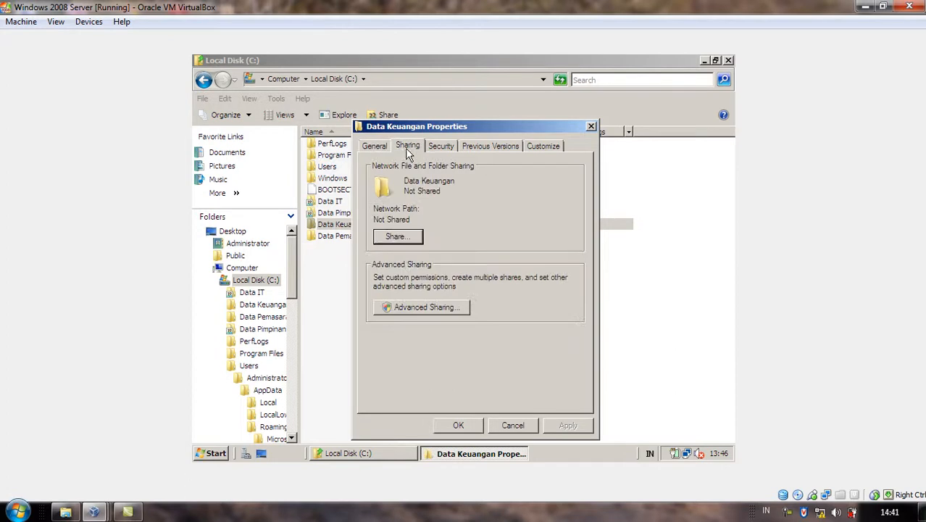
left_click(397, 308)
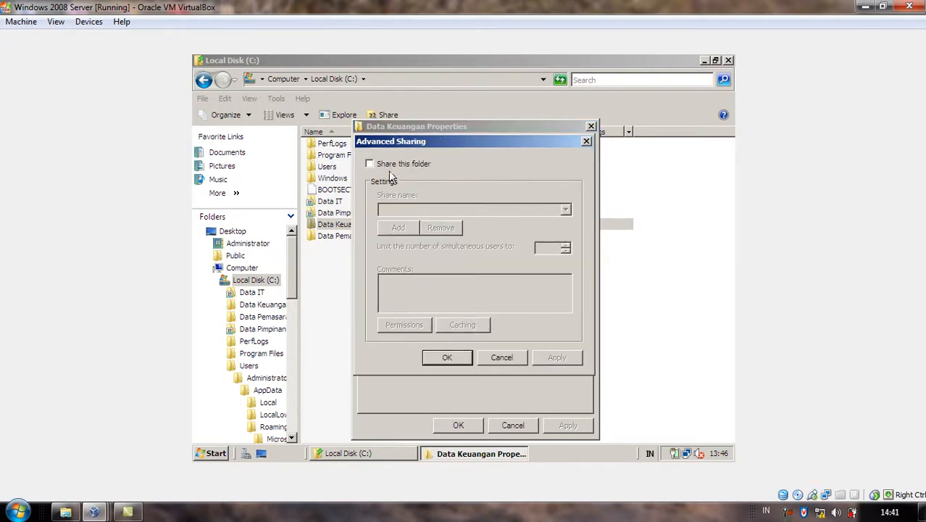
left_click(371, 167)
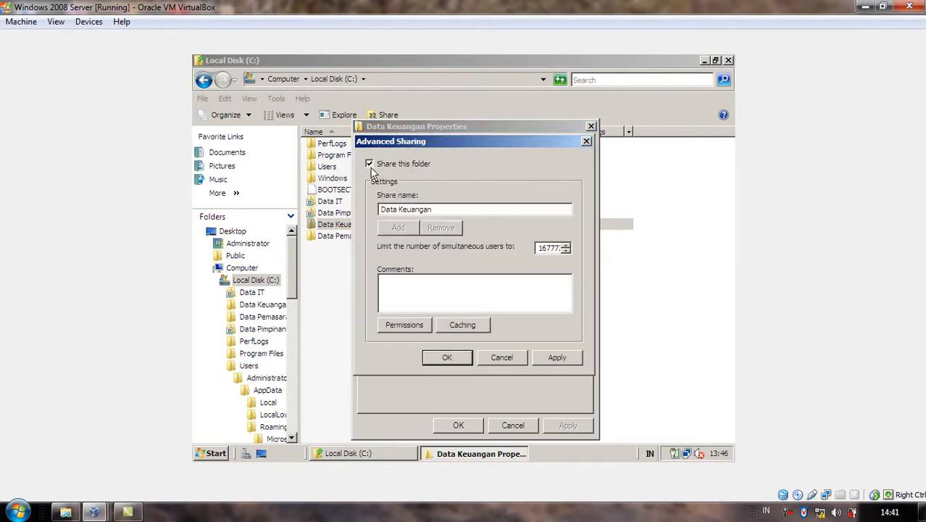
left_click(400, 327)
left_click(568, 270)
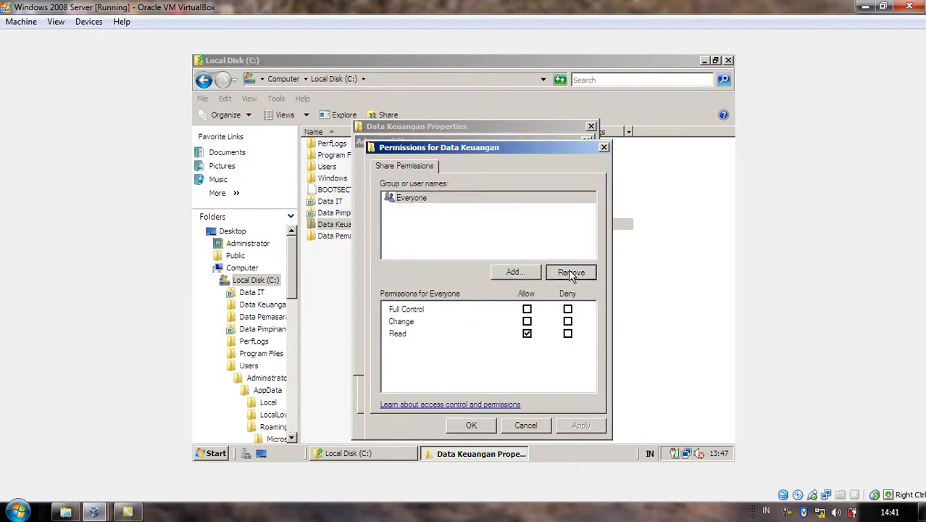
- Start adding users to the Data Keuangan share permissions, with the Keuangan unit of upi.com as the search location
left_click(516, 272)
left_click(628, 227)
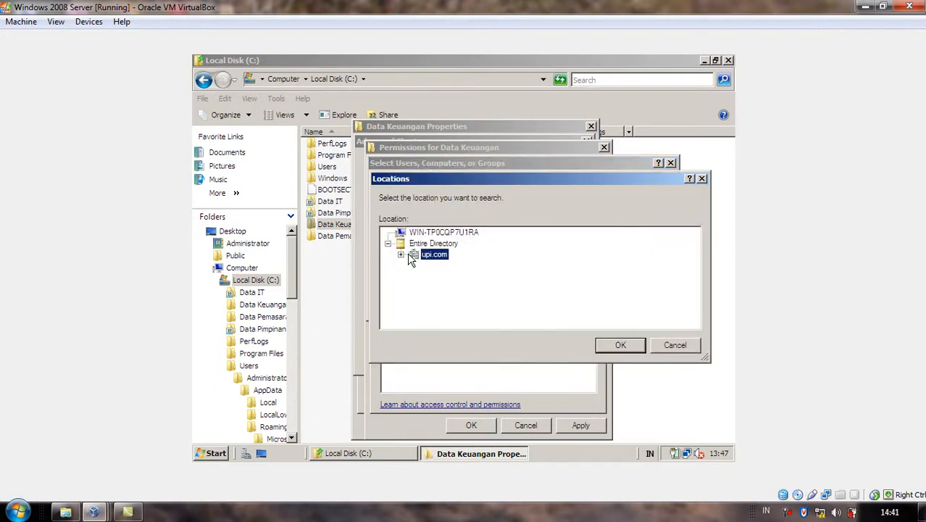
left_click(402, 255)
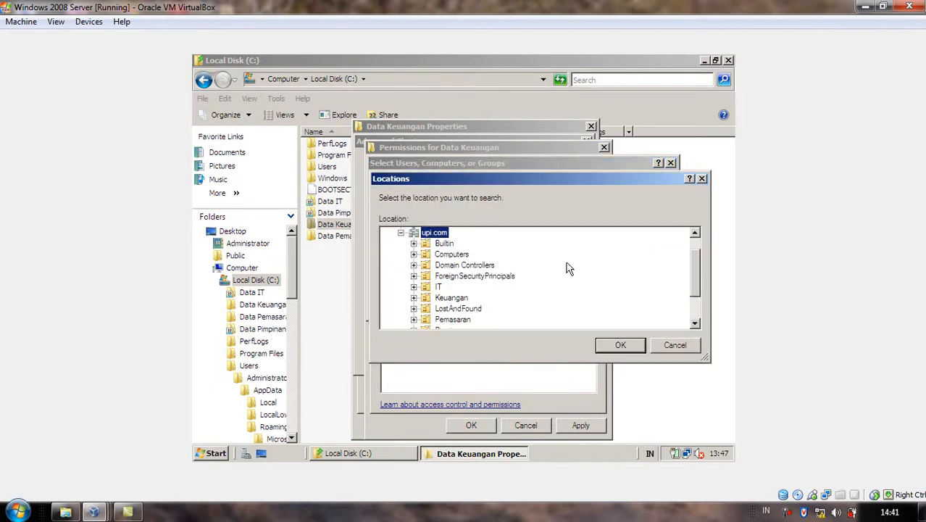
left_click(455, 299)
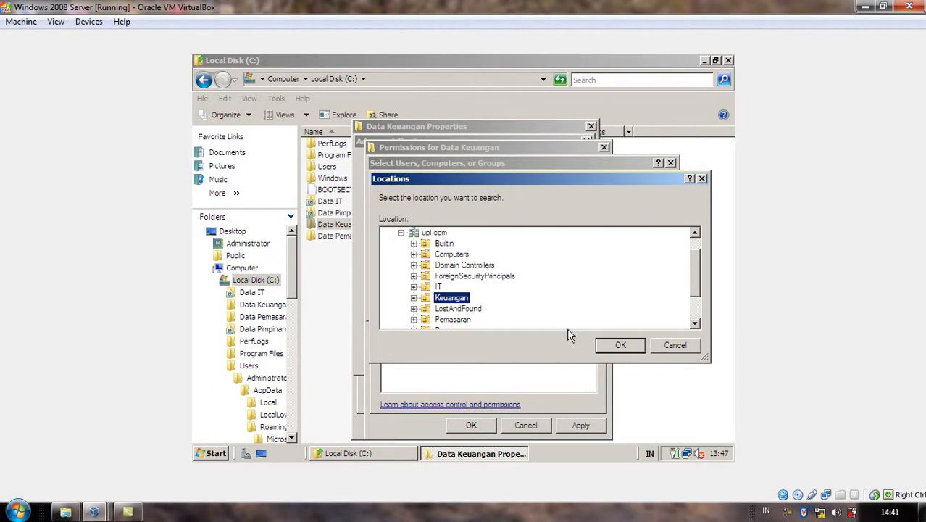
left_click(615, 344)
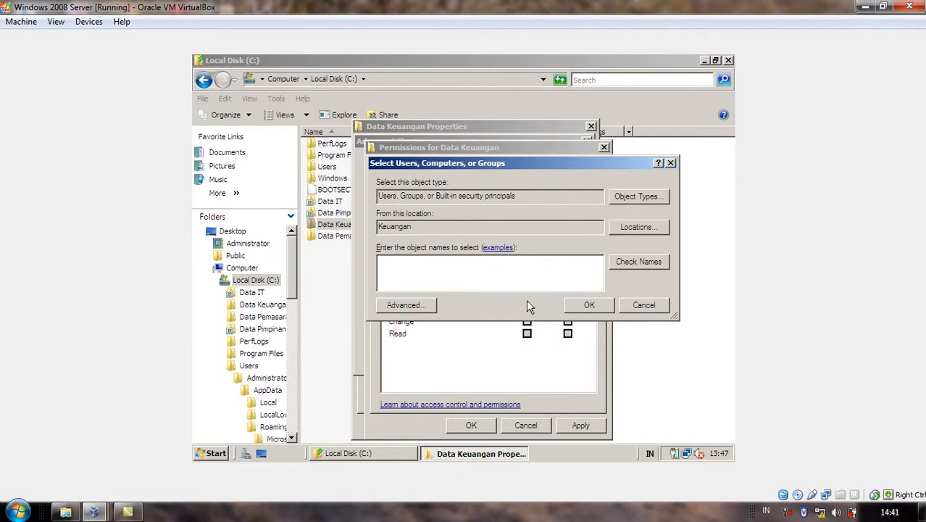
- Search the Keuangan unit with the name condition Is exactly and add both of its users to the Data Keuangan share permissions
left_click(415, 305)
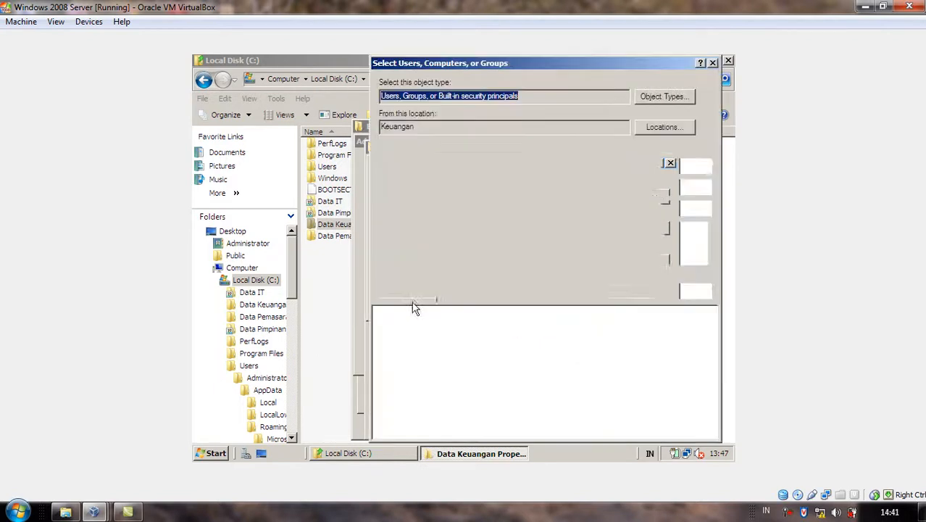
left_click(458, 170)
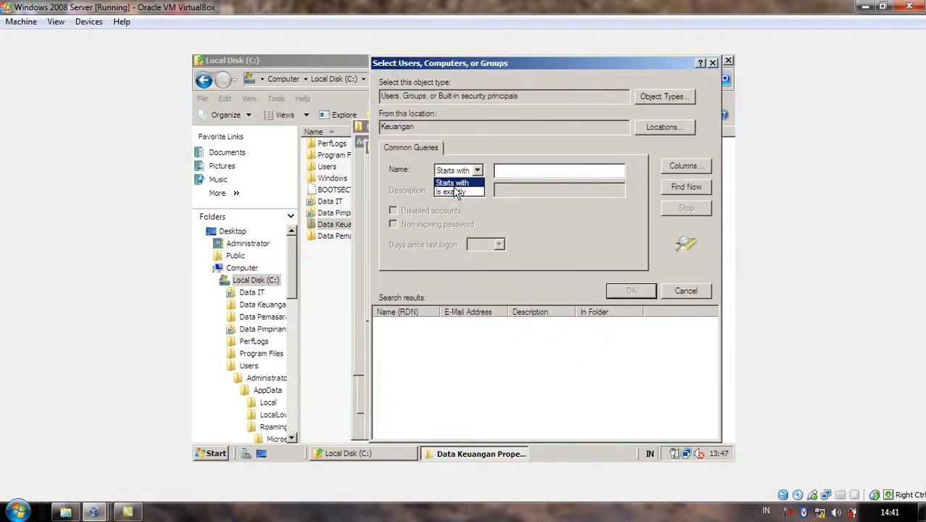
left_click(455, 191)
left_click(684, 188)
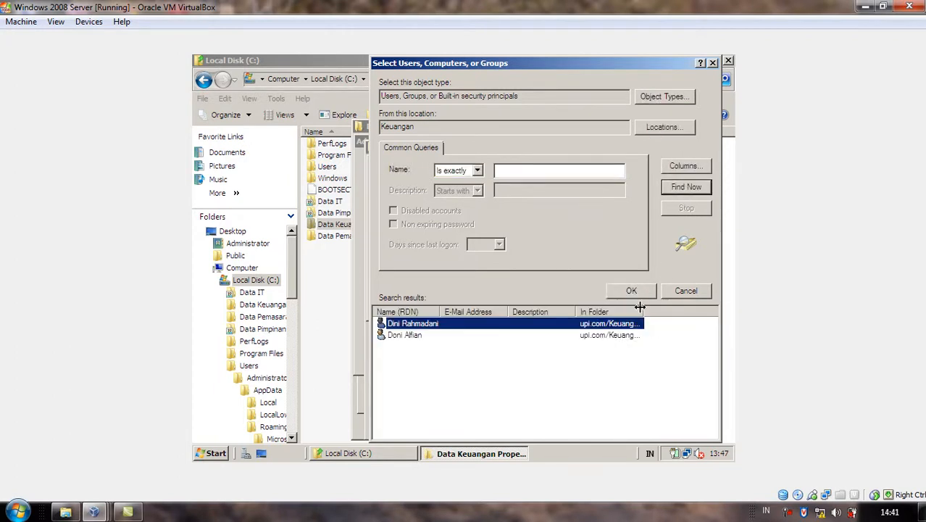
left_click_drag(658, 353, 489, 296)
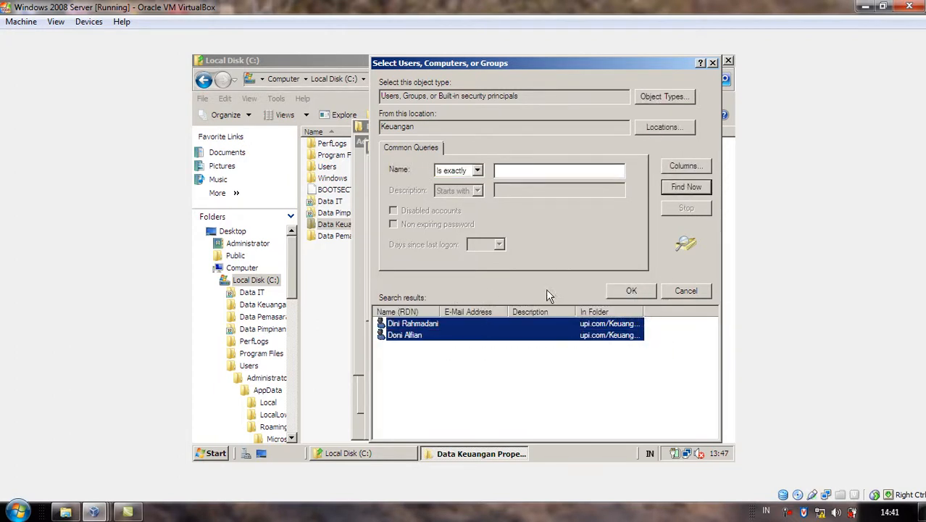
left_click(627, 291)
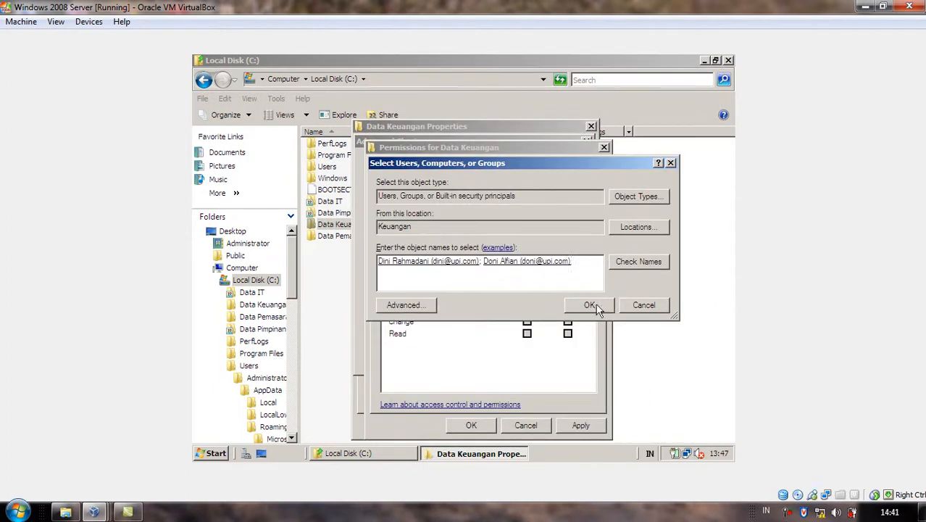
left_click(593, 304)
- Allow Full Control on the Data Keuangan share for both added users and apply the share permissions
left_click(527, 321)
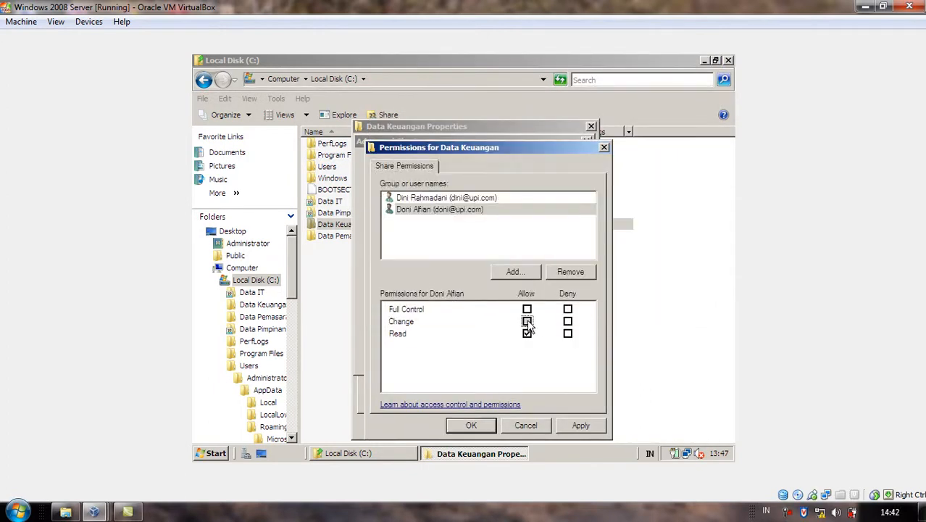
left_click(527, 309)
left_click(470, 197)
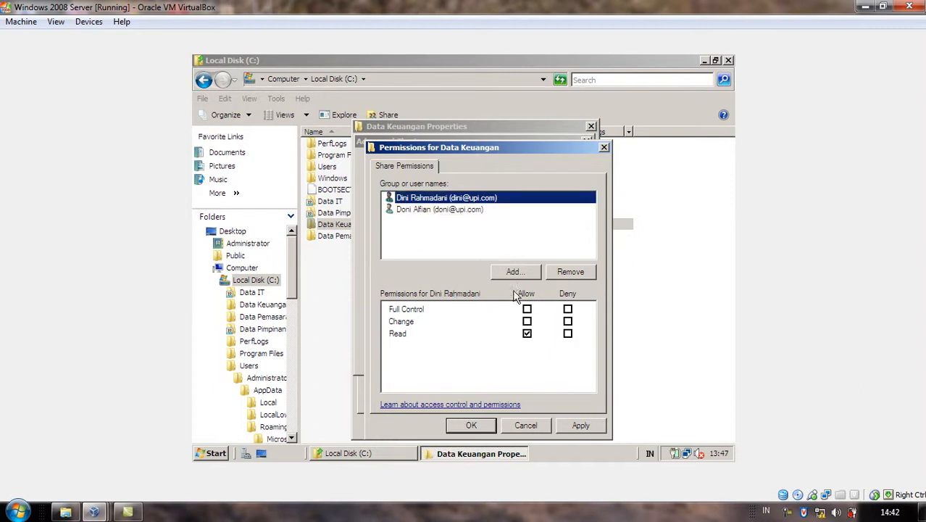
left_click(527, 309)
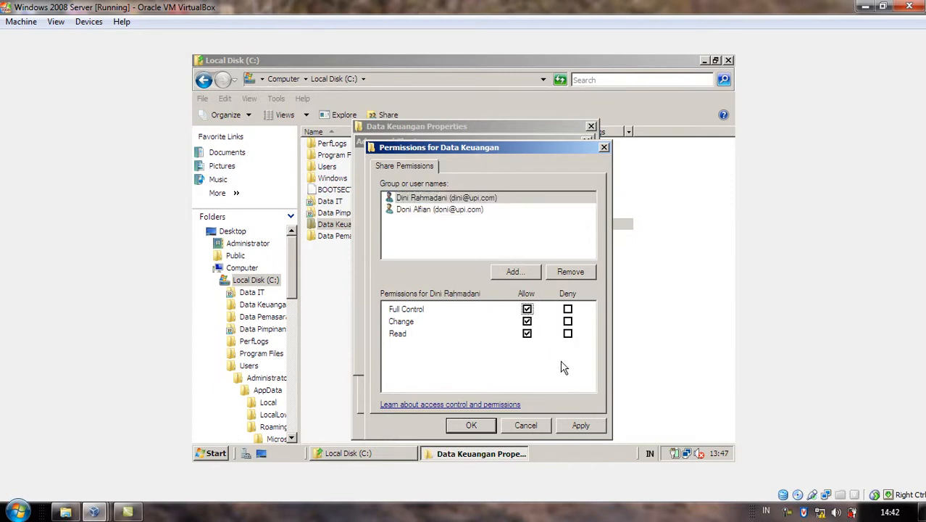
left_click(580, 426)
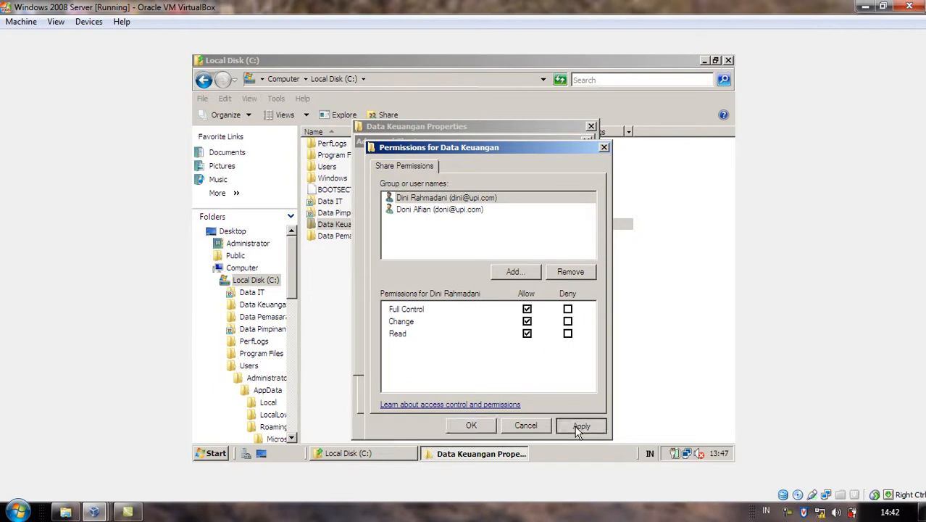
- Confirm the Data Keuangan share permissions, apply the advanced sharing settings, and close the folder's properties
left_click(479, 428)
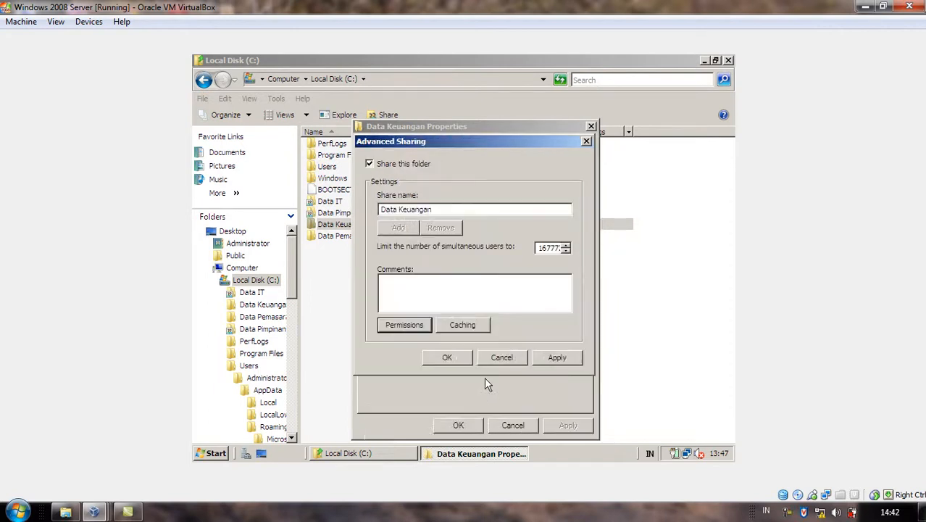
left_click(559, 359)
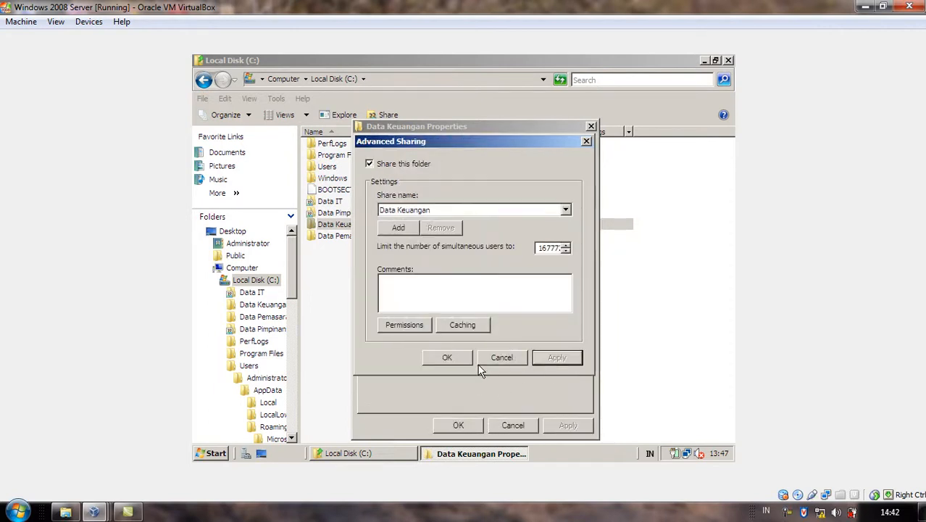
left_click(458, 354)
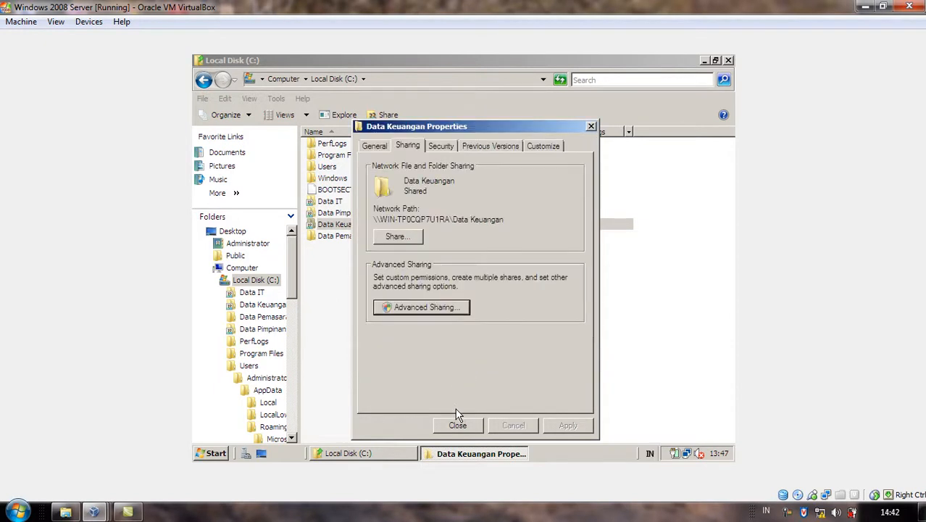
left_click(452, 421)
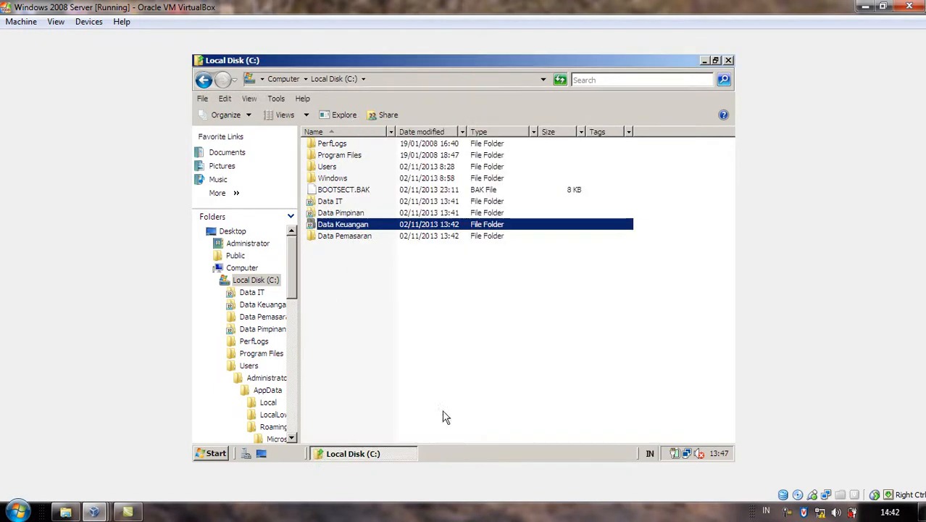
- Enable advanced sharing for the Data Pemasaran folder and remove Everyone from its share permissions
left_click(352, 238)
right_click(353, 240)
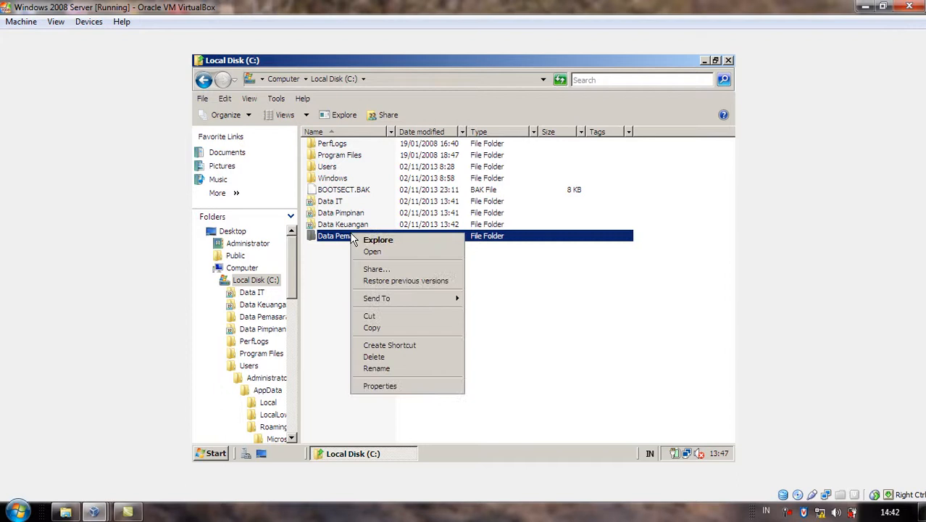
left_click(391, 390)
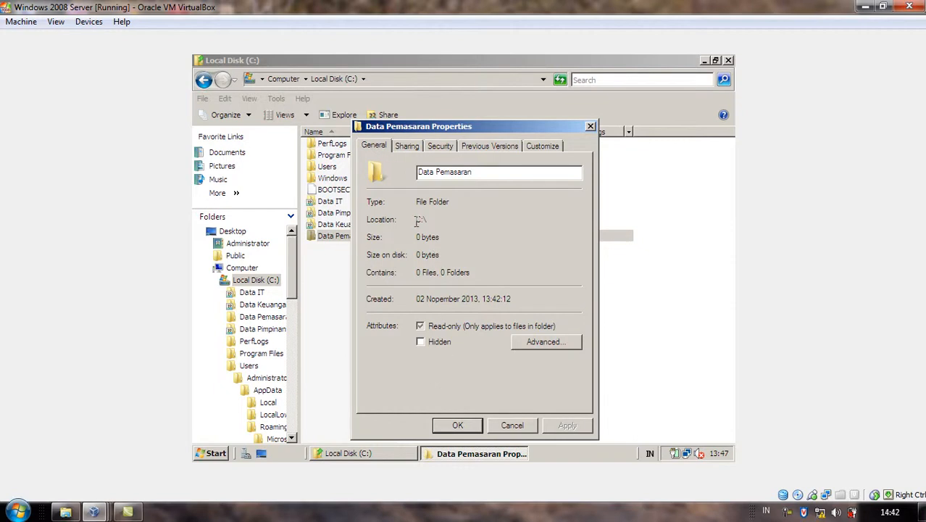
left_click(408, 146)
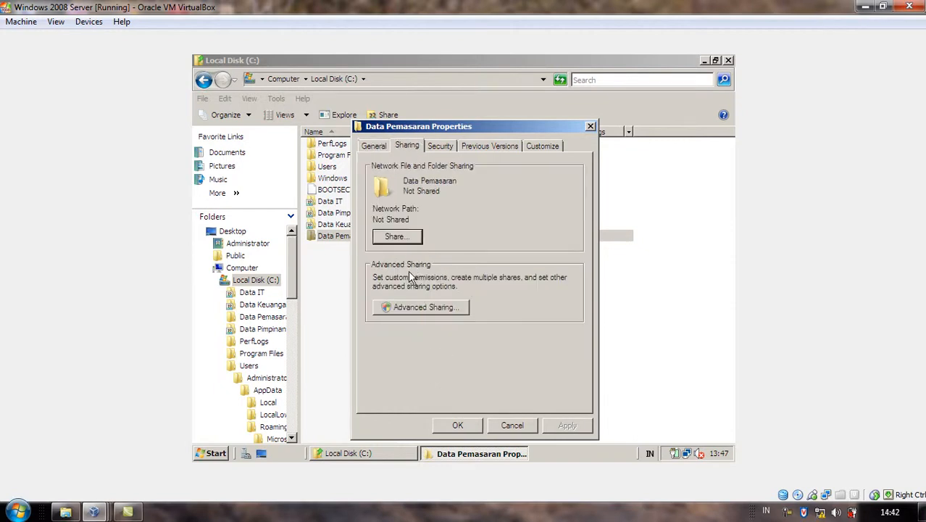
left_click(422, 311)
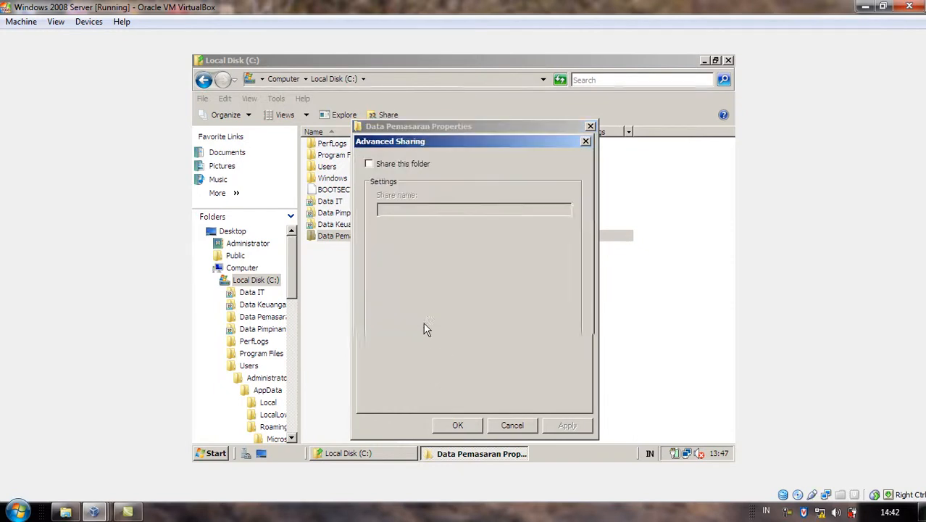
left_click(382, 164)
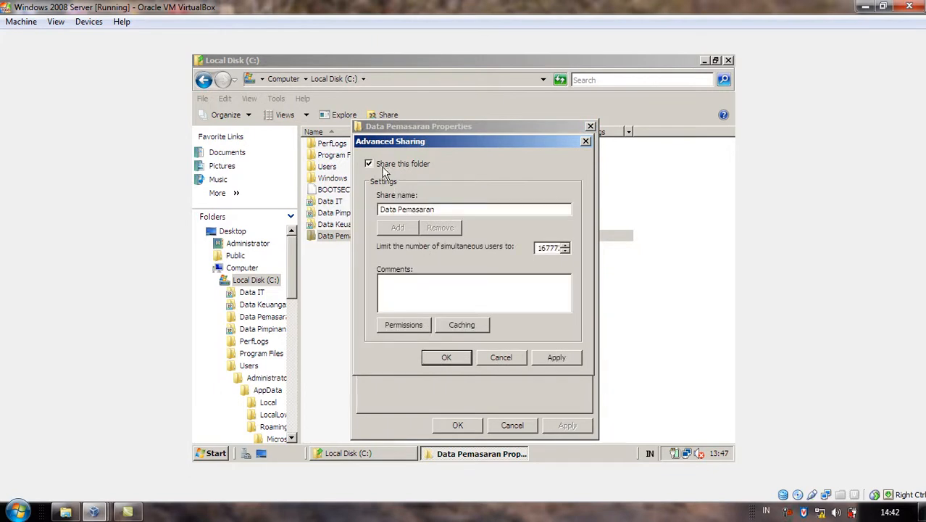
left_click(410, 323)
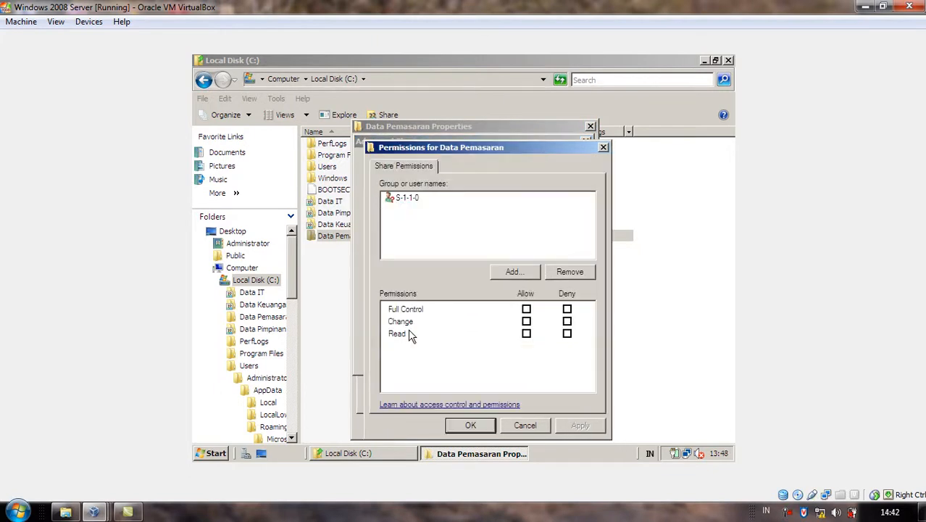
left_click(560, 271)
- Start adding users to the Data Pemasaran share permissions, with the Pemasaran unit of upi.com as the search location
left_click(513, 273)
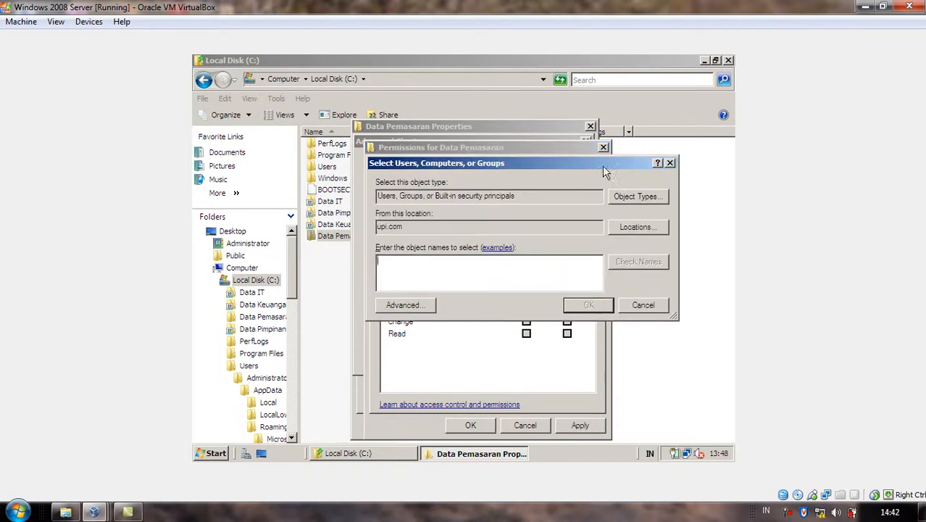
left_click(620, 226)
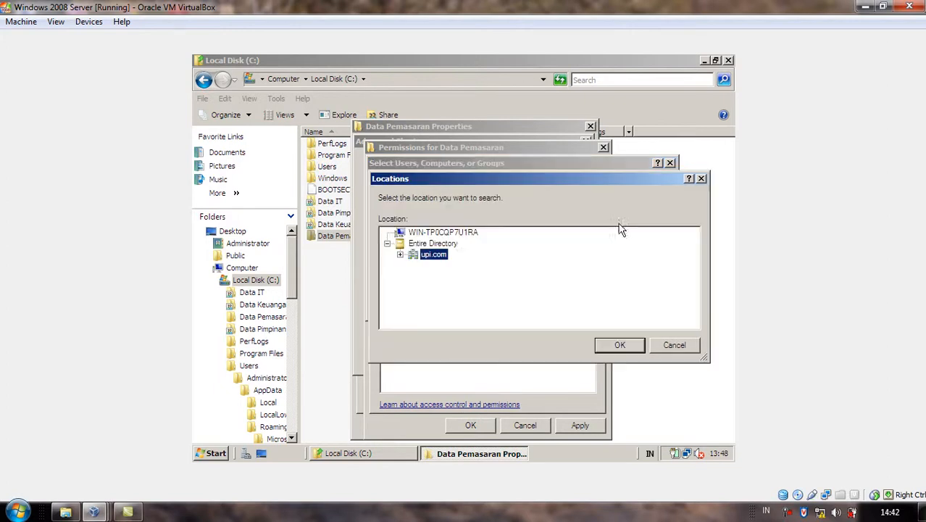
left_click(400, 254)
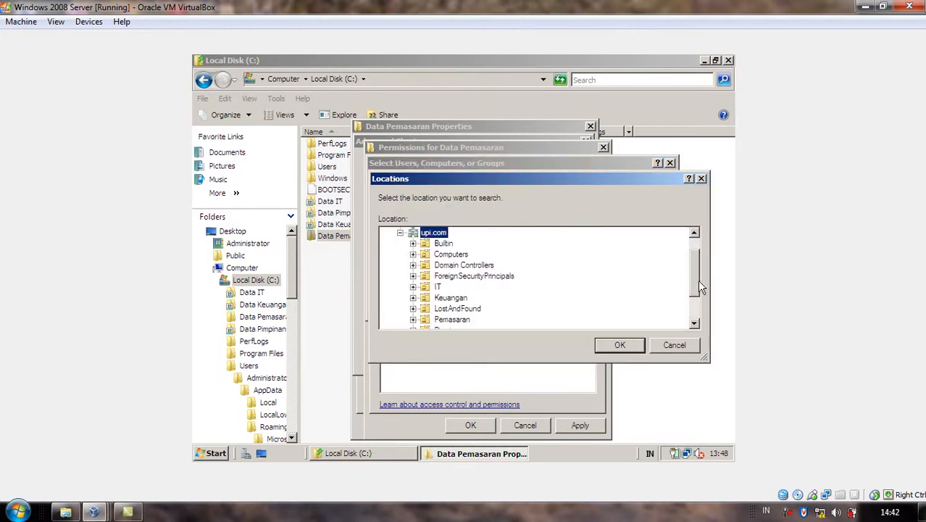
left_click_drag(698, 280, 697, 308)
left_click(453, 276)
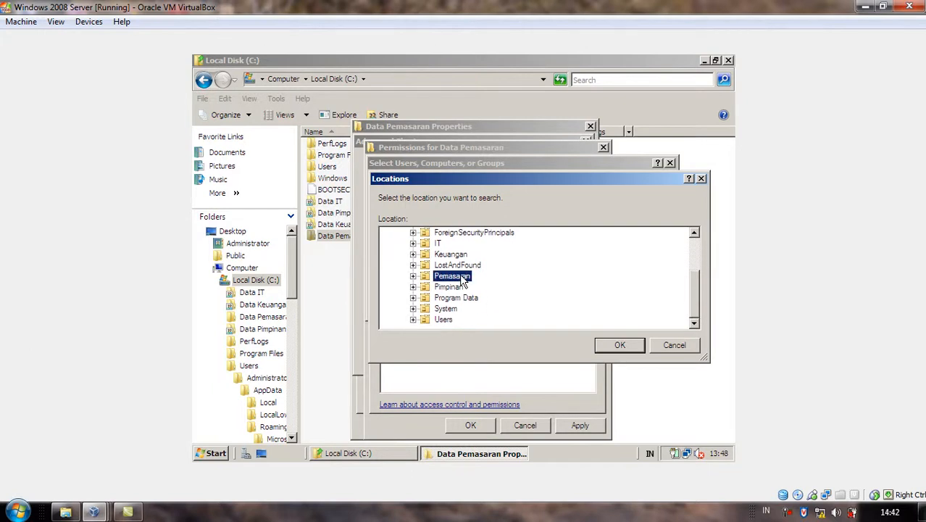
left_click(608, 346)
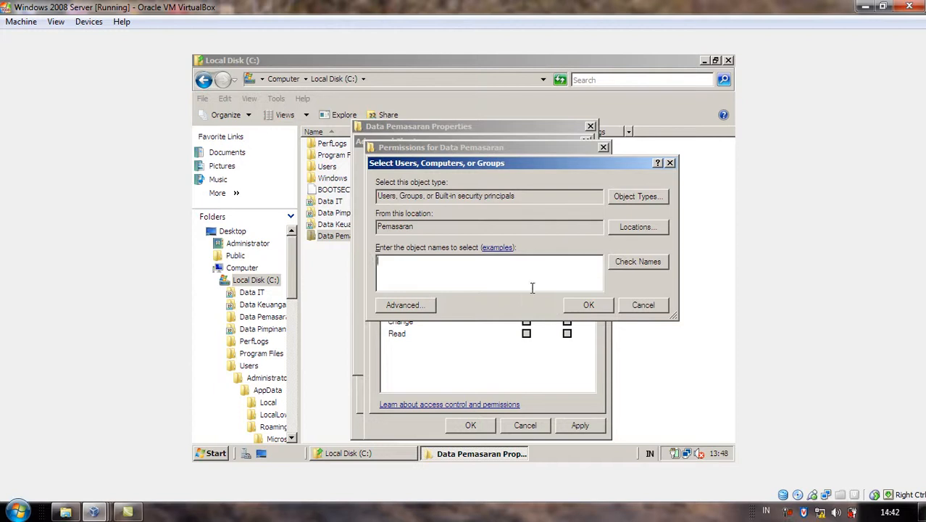
- Search the Pemasaran unit with the name condition Is exactly and add its user to the Data Pemasaran share permissions
left_click(406, 305)
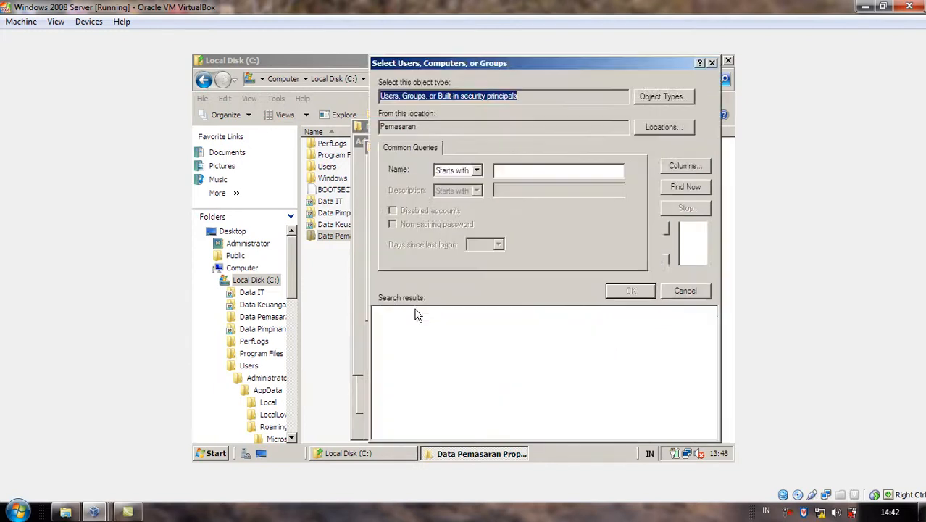
left_click(463, 173)
left_click(457, 193)
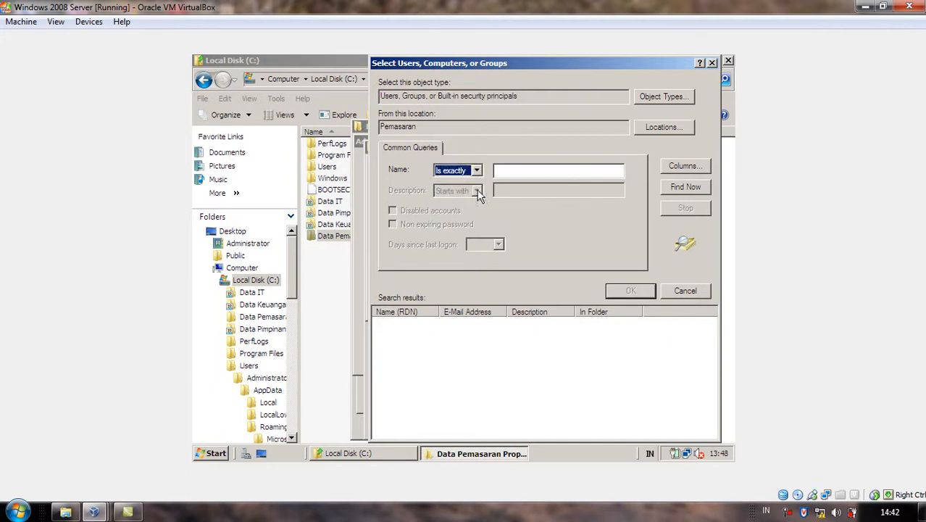
left_click(687, 187)
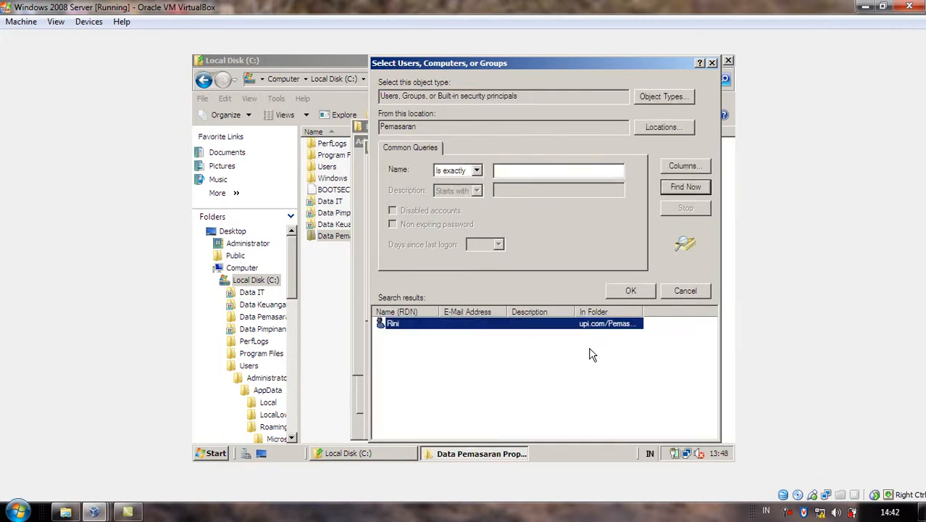
left_click(631, 291)
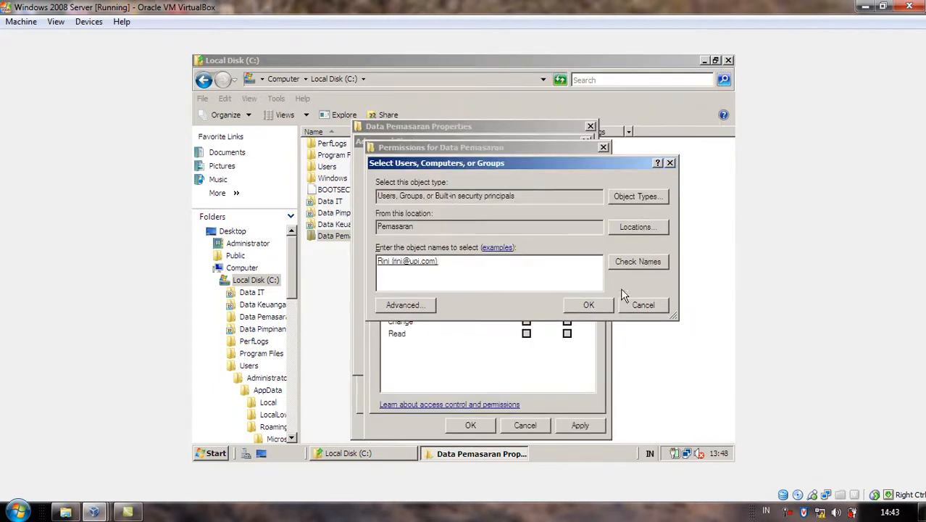
left_click(590, 303)
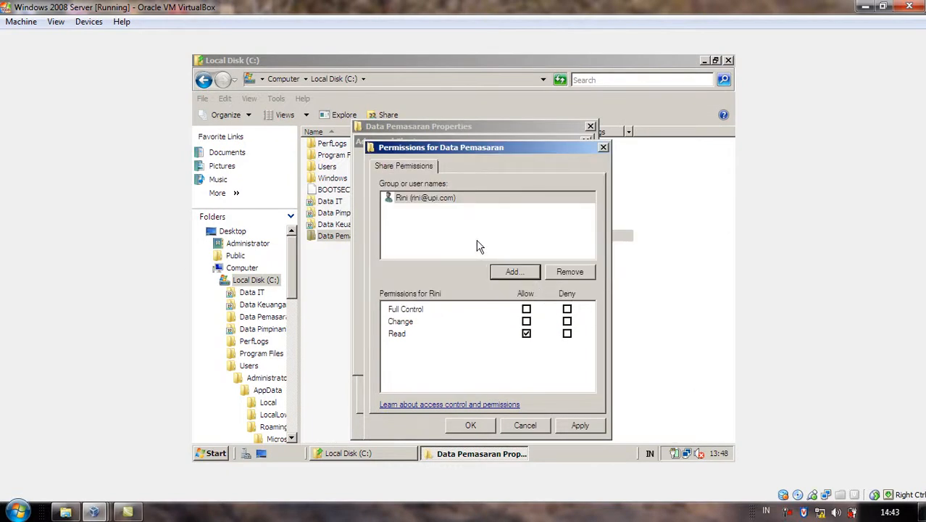
- Allow Full Control on the Data Pemasaran share for the added user, and apply and confirm the share permissions
left_click(442, 196)
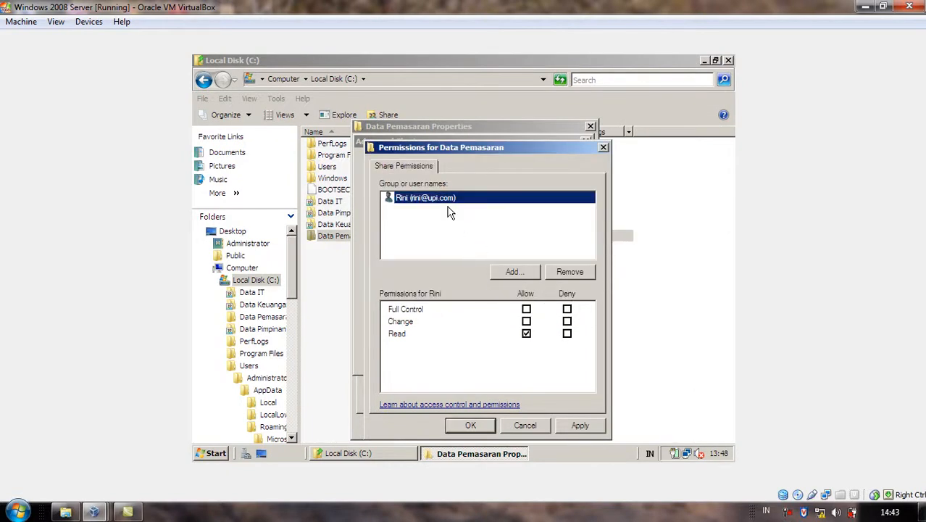
left_click(526, 309)
left_click(577, 428)
left_click(467, 427)
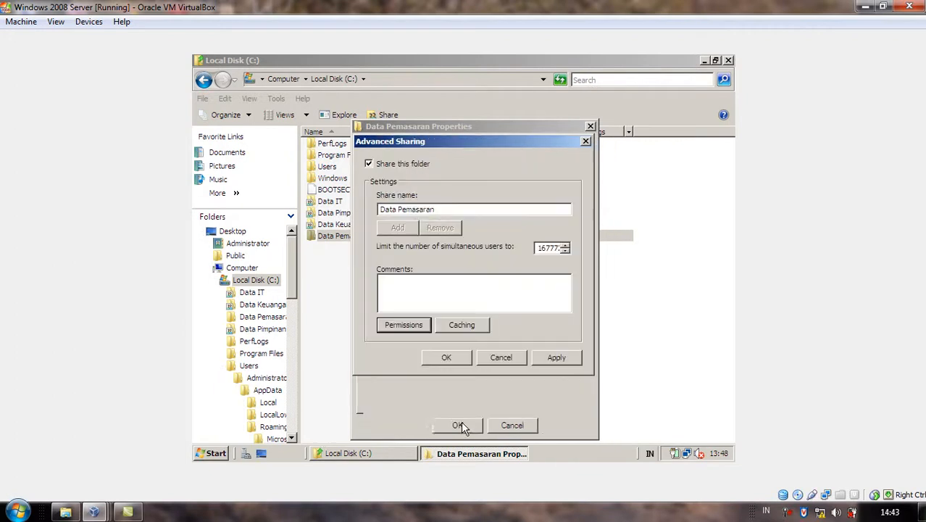
- Apply the advanced sharing settings of Data Pemasaran and close the folder's properties
left_click(555, 363)
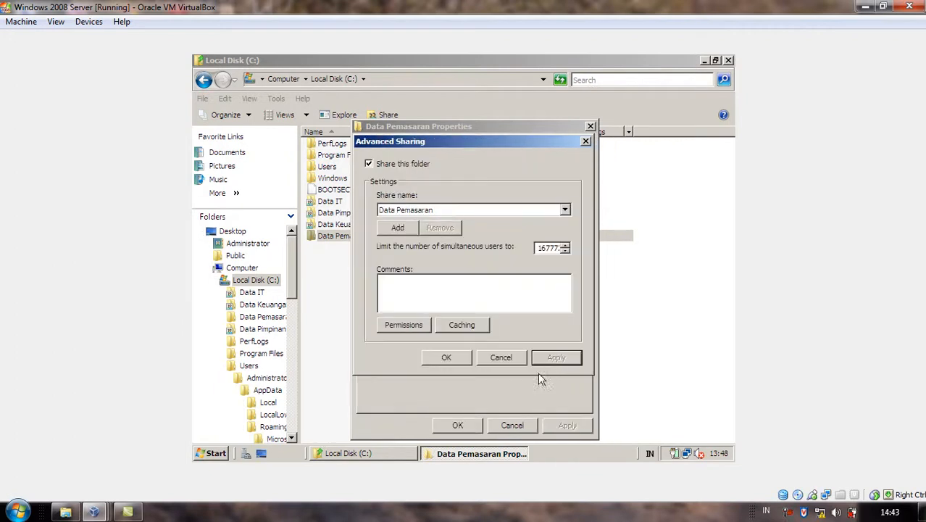
left_click(446, 358)
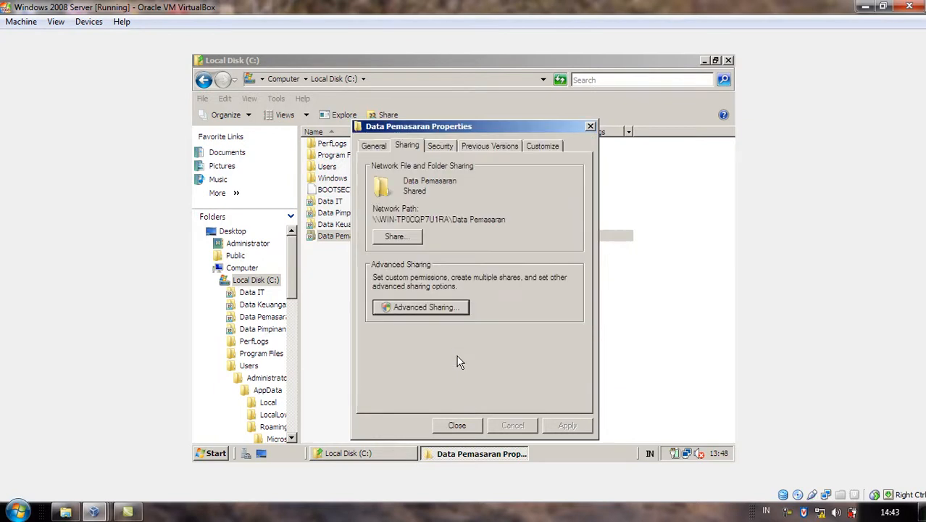
left_click(457, 425)
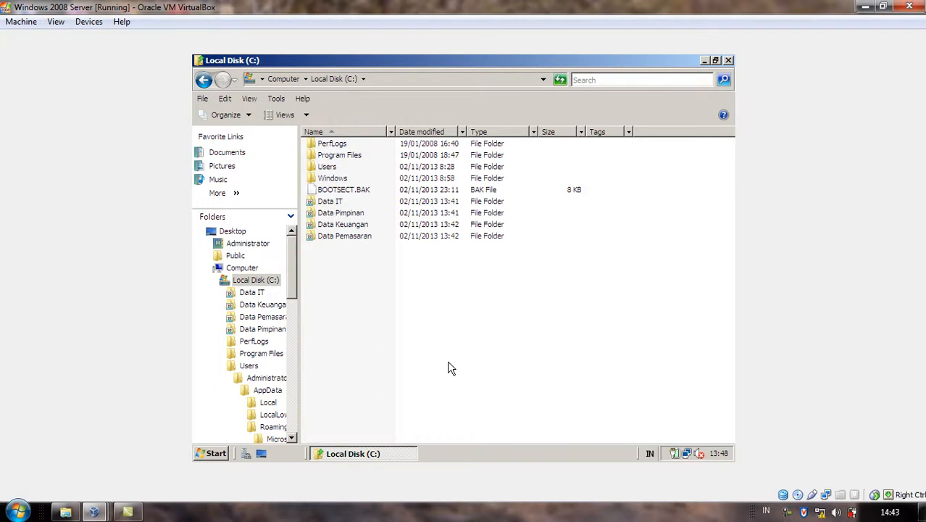
left_click_drag(415, 298, 342, 206)
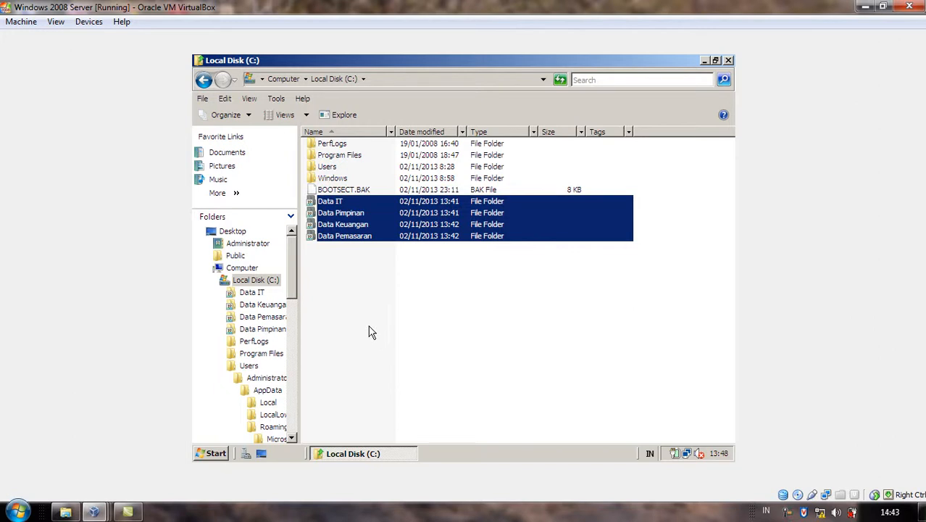
left_click(369, 332)
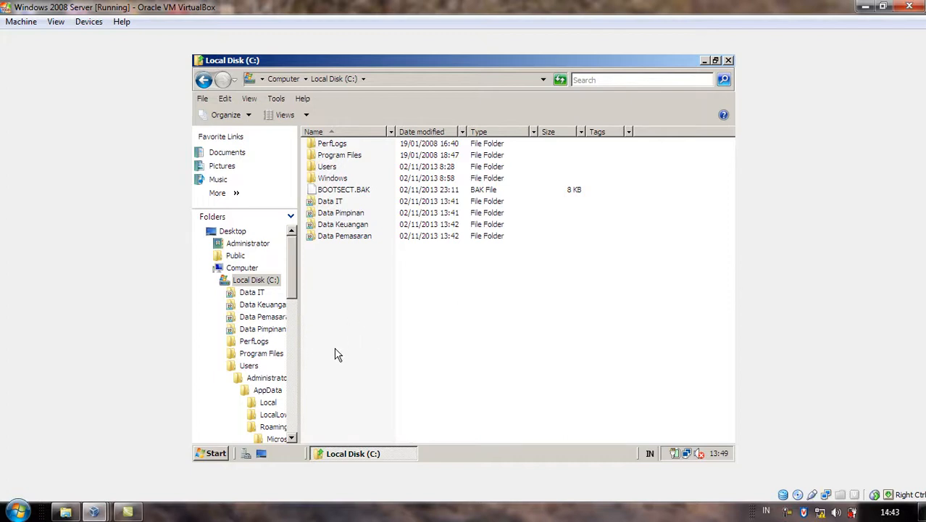
- Open Active Directory Users and Computers and review which users belong to the Pimpinan and Pemasaran units of upi.com
left_click(215, 454)
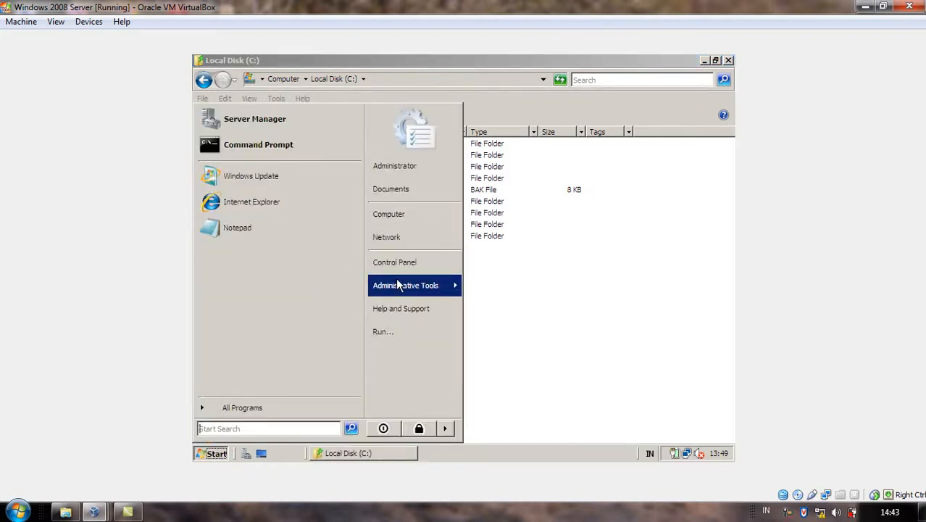
mouse_move(397, 281)
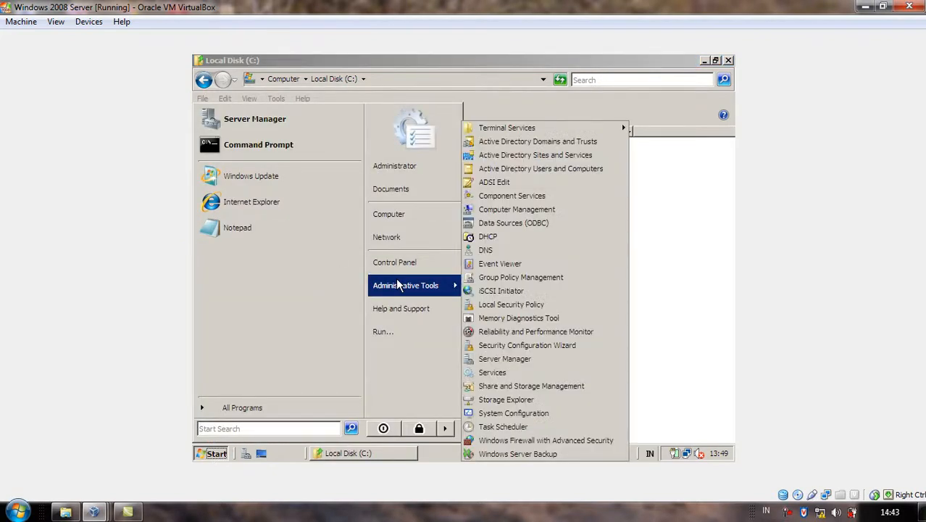
left_click(534, 174)
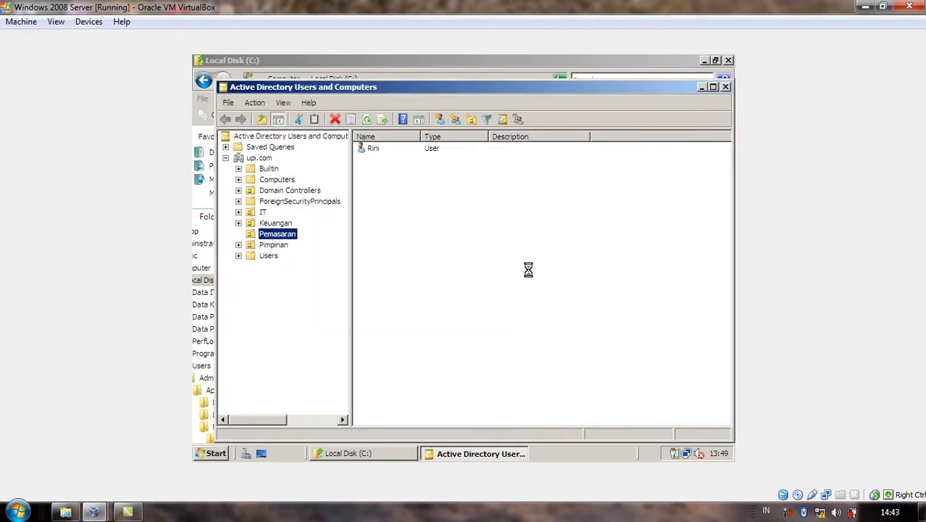
left_click(282, 245)
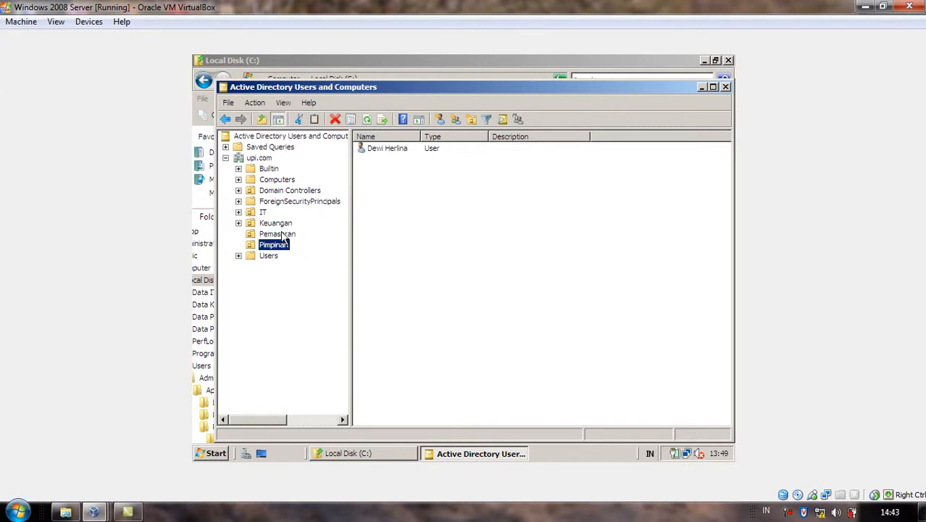
left_click(281, 234)
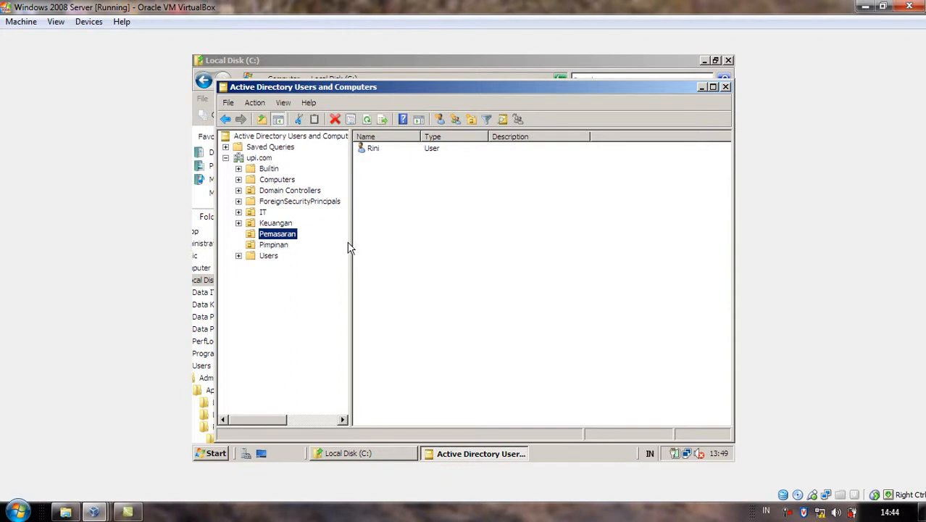
- Close Active Directory Users and Computers and the drive C window, and bring up the open VirtualBox windows on the host
left_click(726, 87)
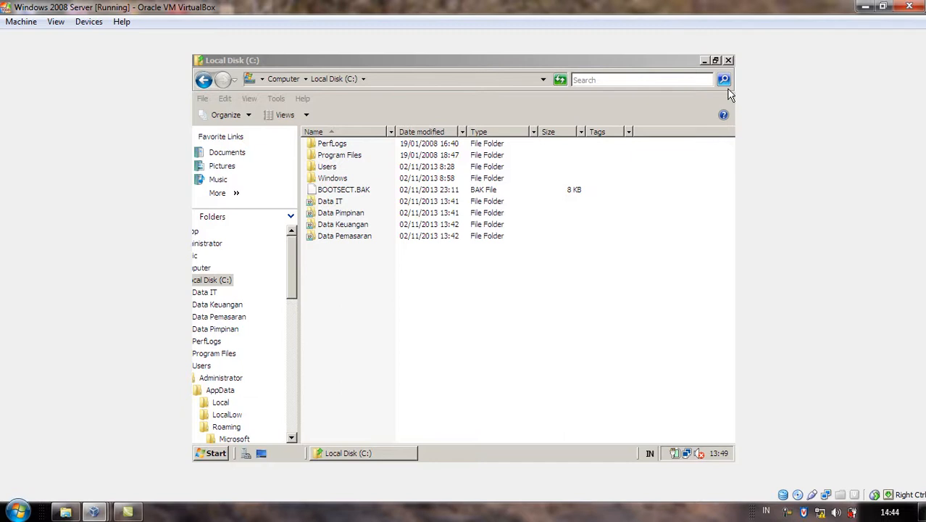
left_click(728, 60)
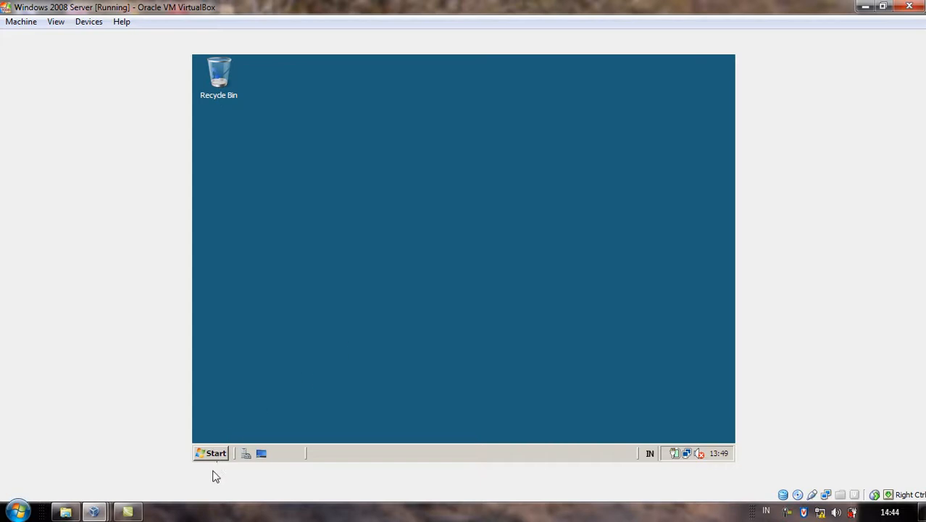
left_click(95, 513)
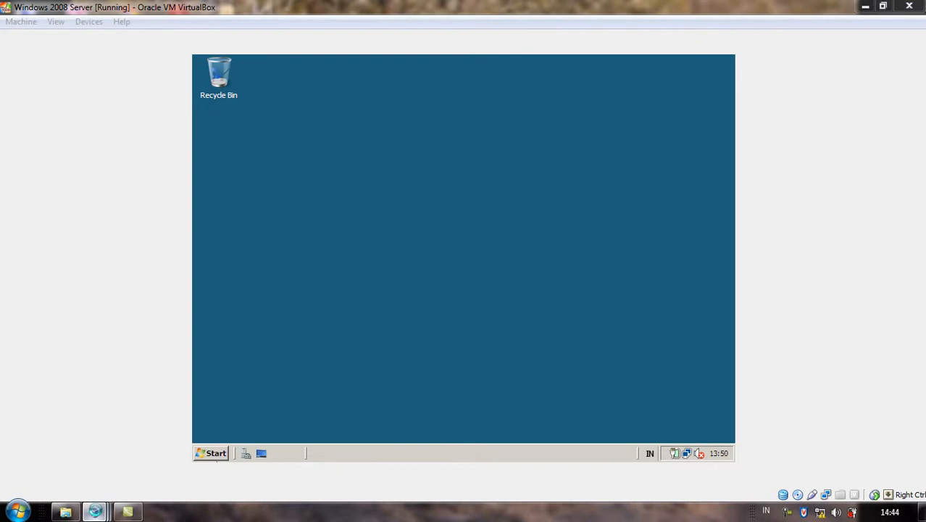
- Switch to the windows 7 virtual machine, check which user is logged on, and open Windows Explorer
mouse_move(94, 513)
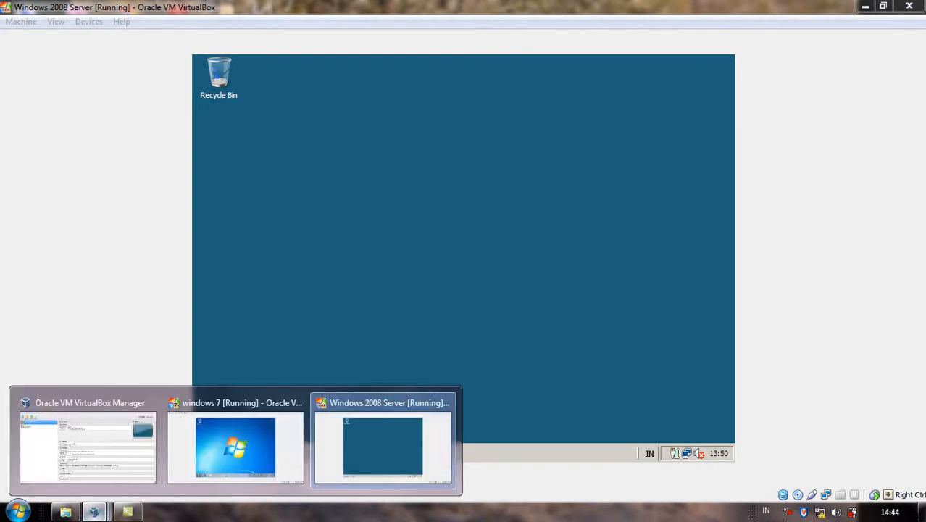
left_click(233, 479)
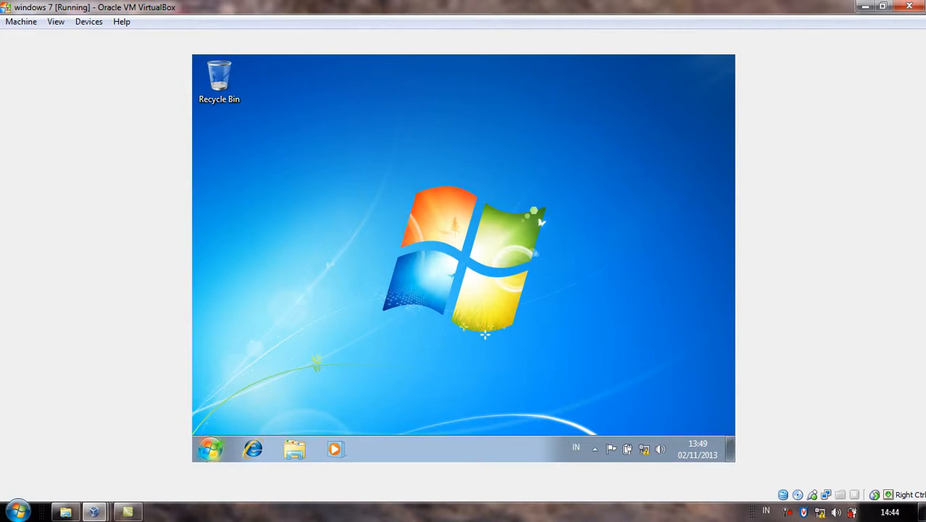
left_click(211, 450)
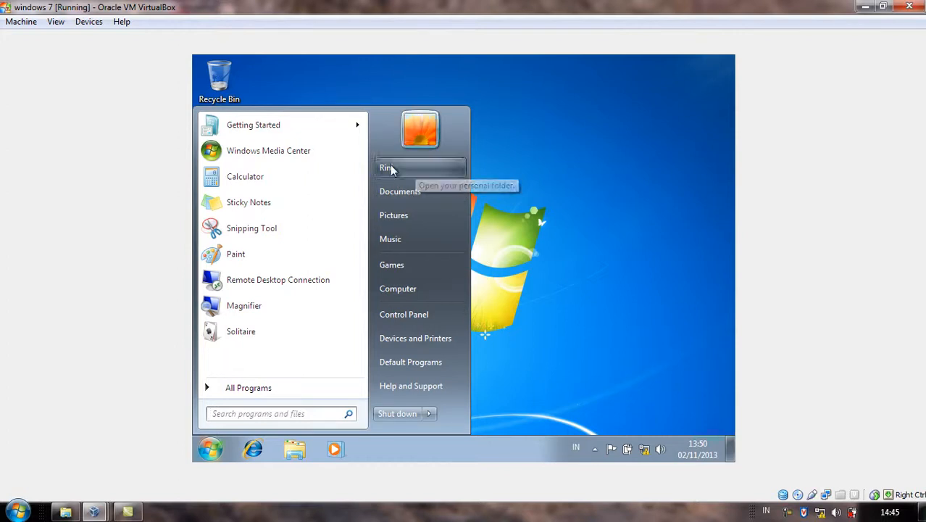
left_click(562, 373)
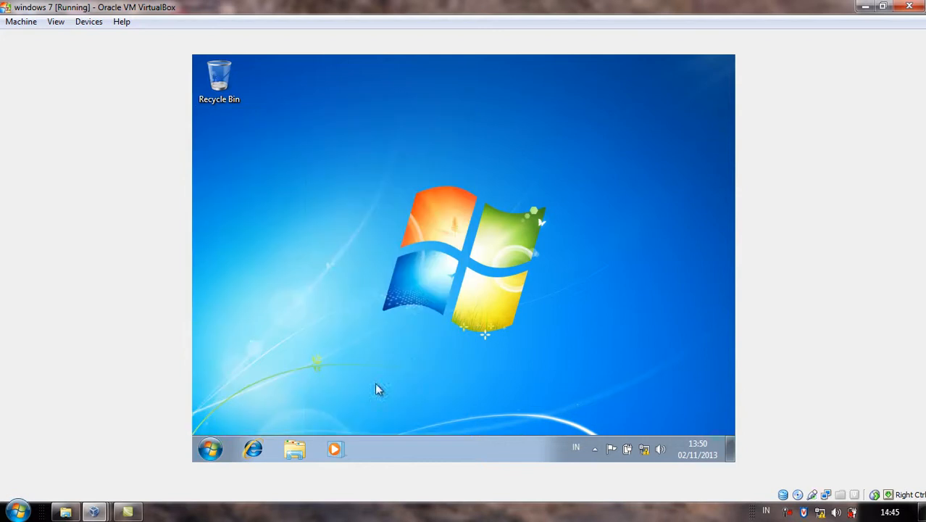
right_click(211, 451)
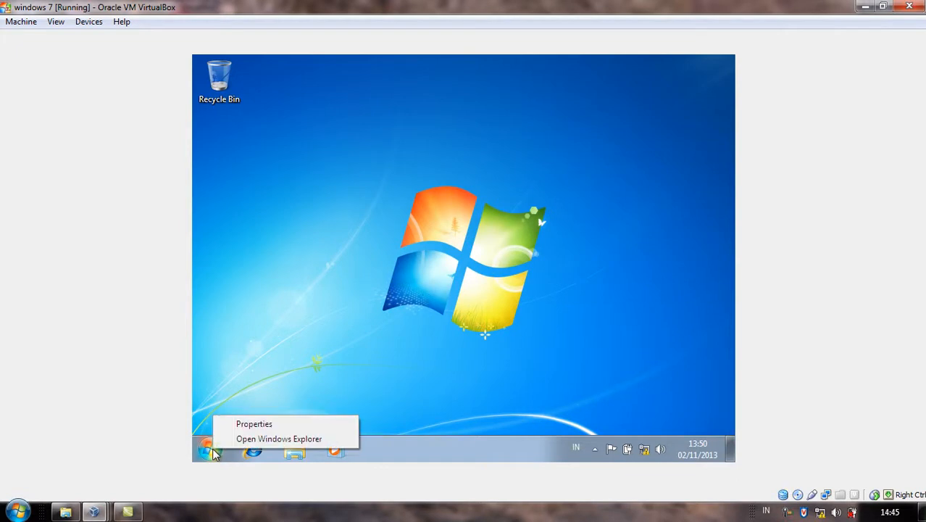
left_click(279, 439)
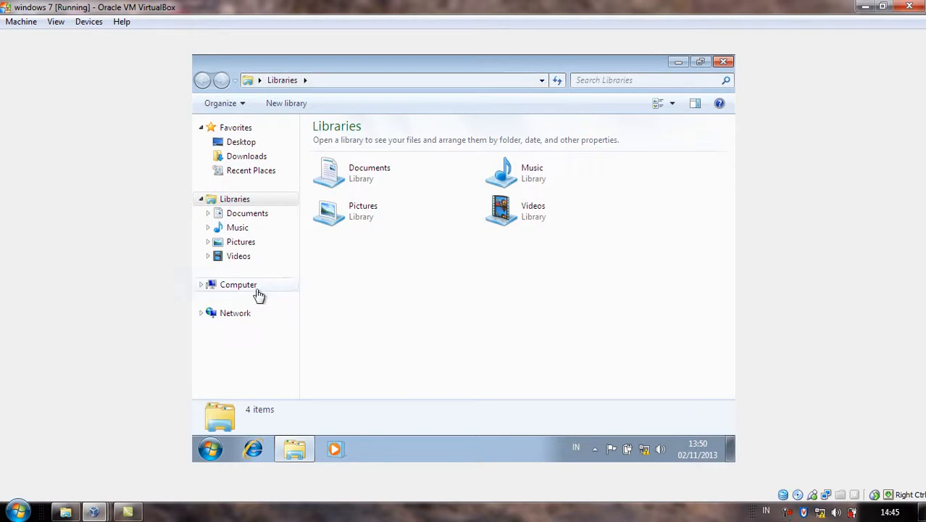
- Try to map drive P: to a shared folder by browsing the network, and cancel the mapping
right_click(254, 290)
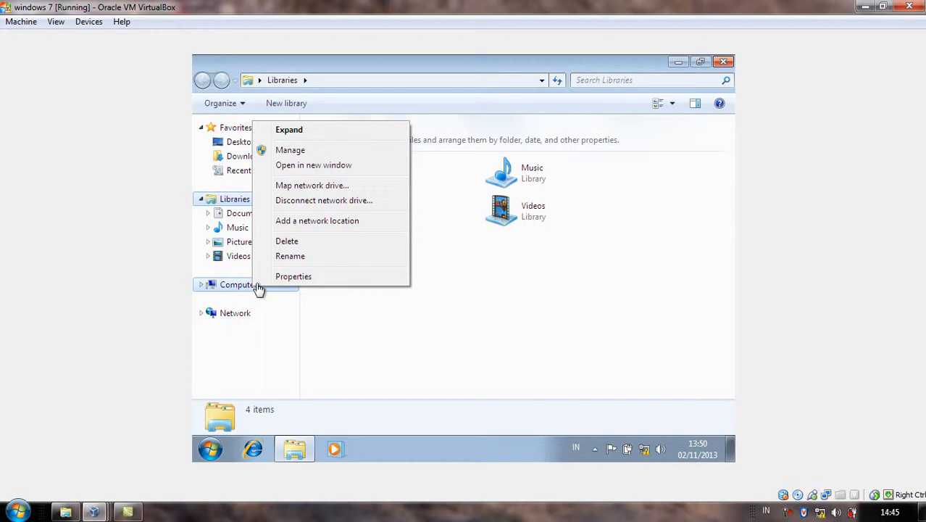
left_click(304, 190)
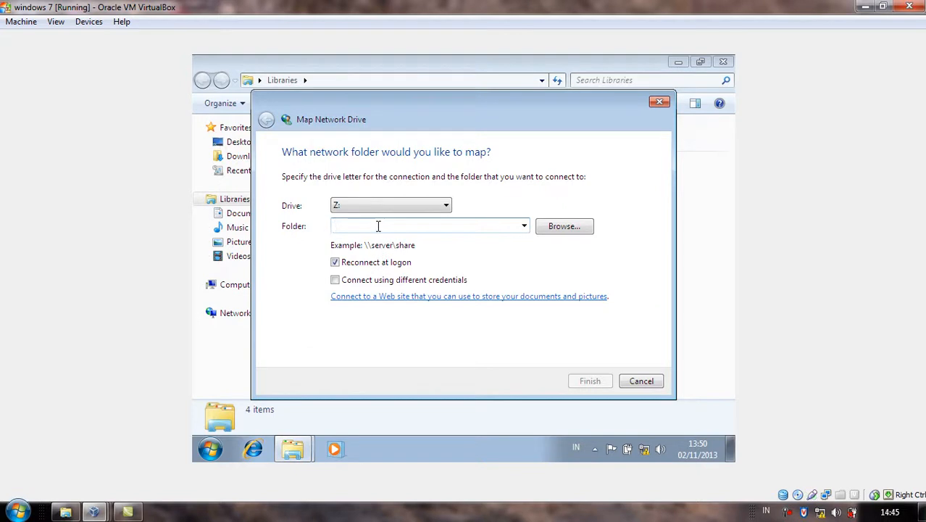
left_click_drag(396, 114, 457, 142)
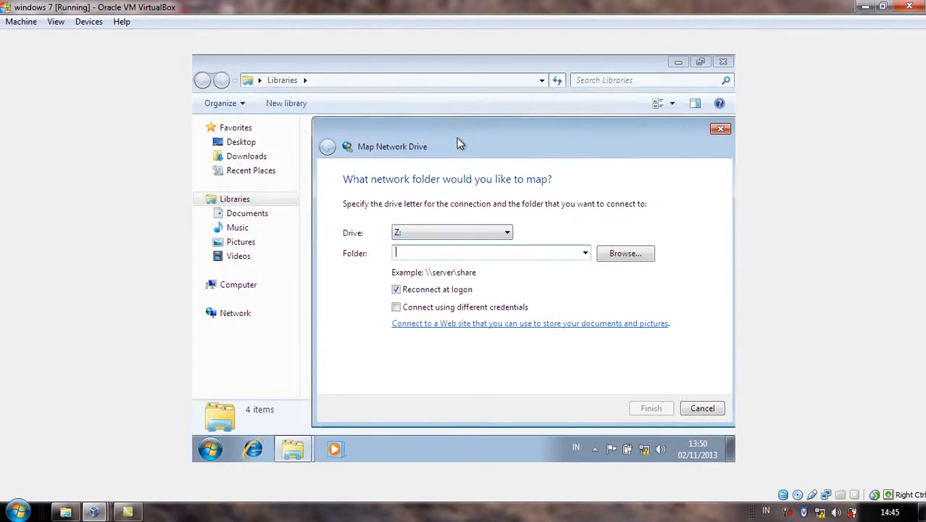
left_click(433, 239)
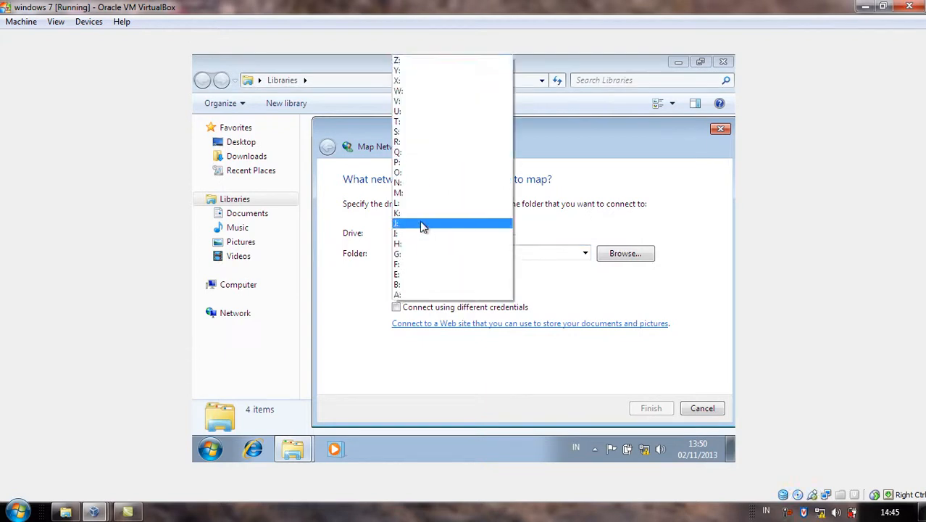
left_click(408, 164)
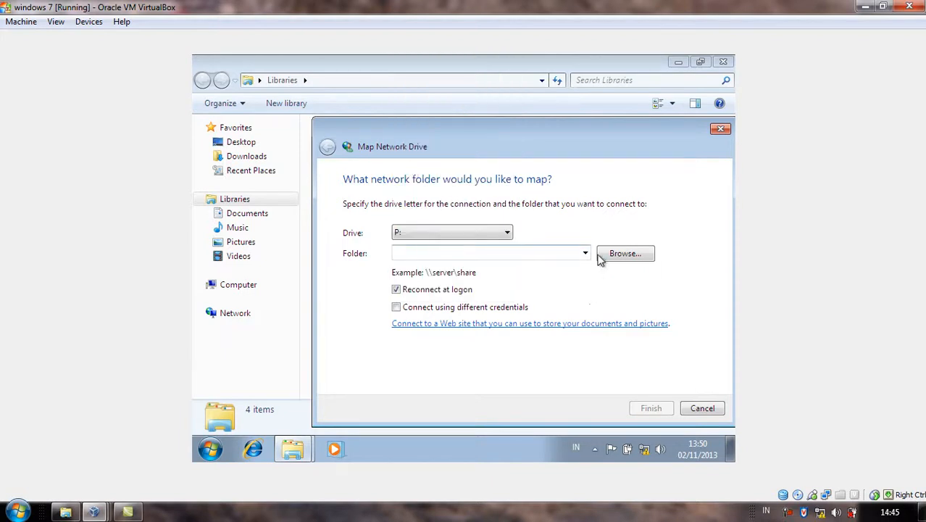
left_click(616, 254)
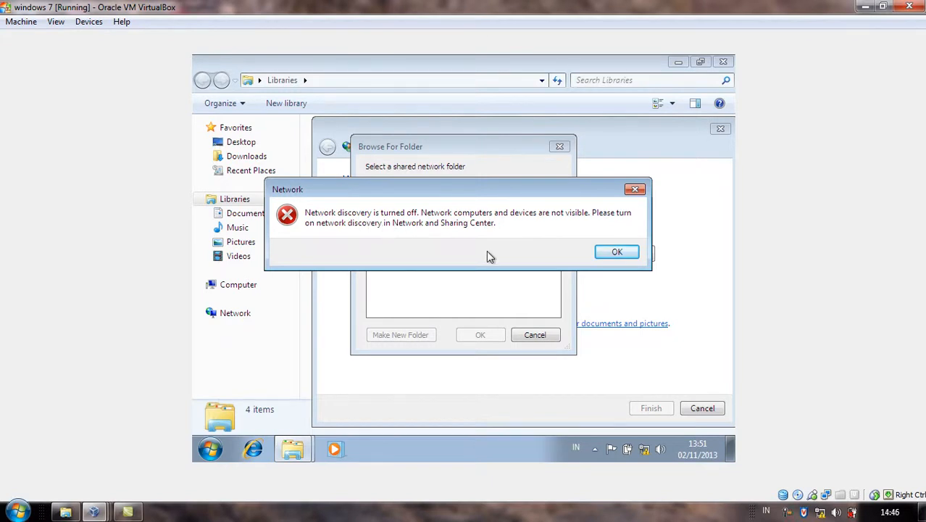
left_click(611, 254)
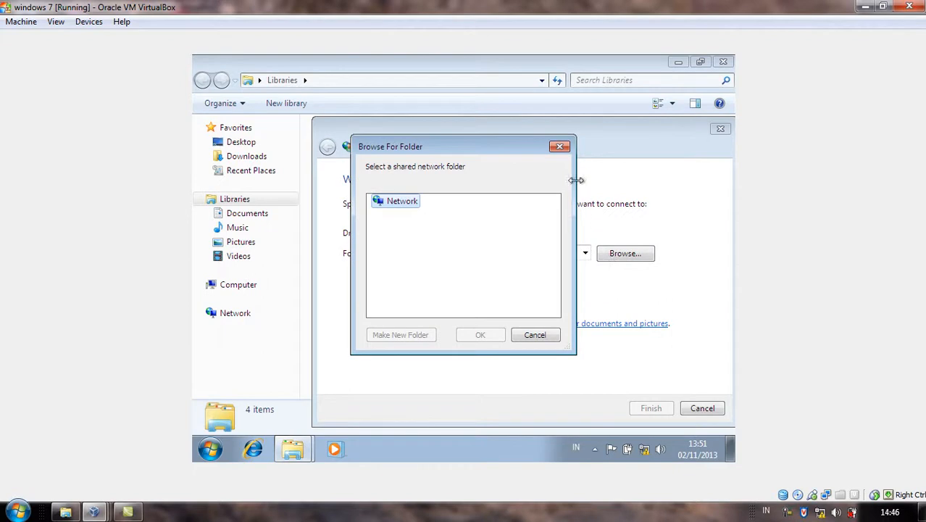
left_click(562, 147)
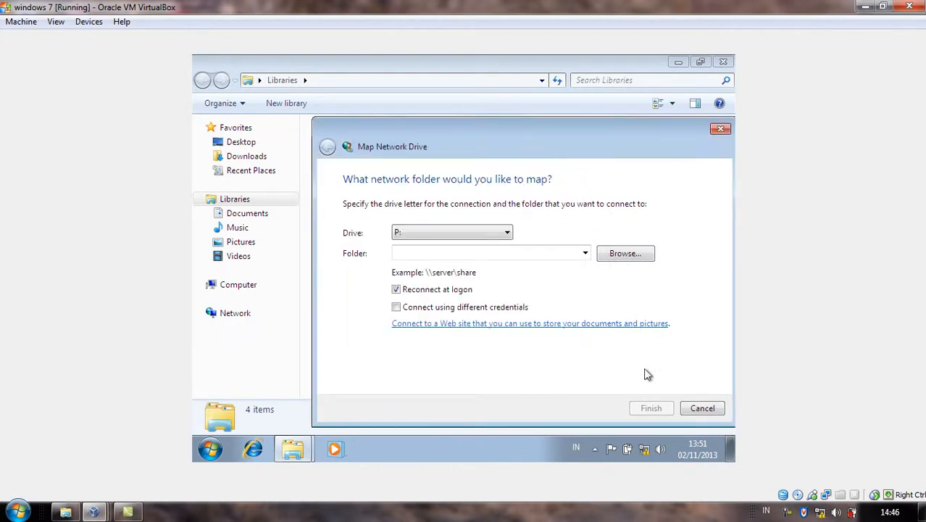
left_click(690, 408)
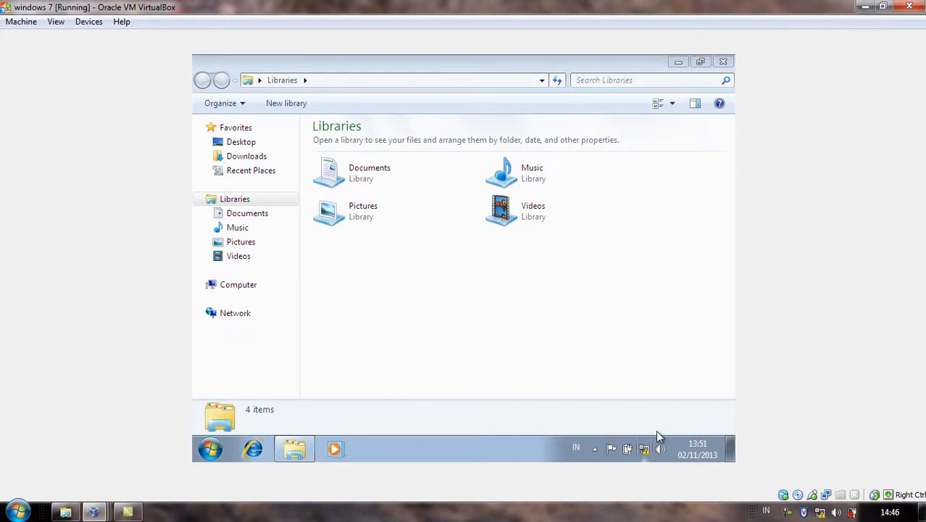
- Turn on network discovery and file and printer sharing for the Domain profile in the advanced sharing settings
left_click(645, 450)
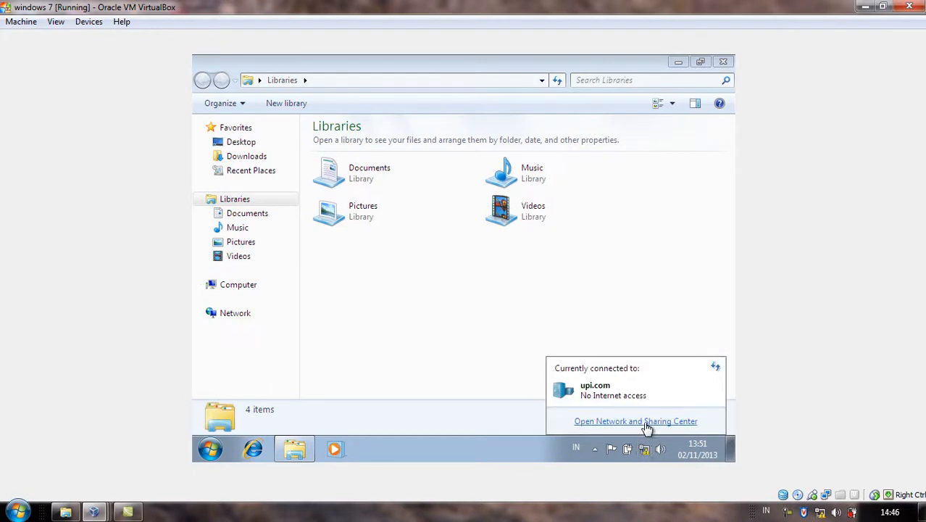
left_click(646, 422)
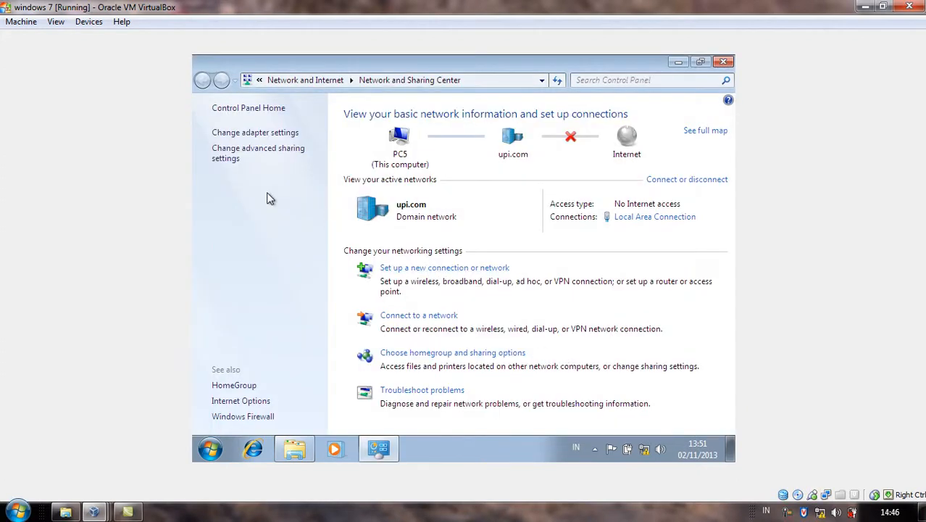
left_click(263, 158)
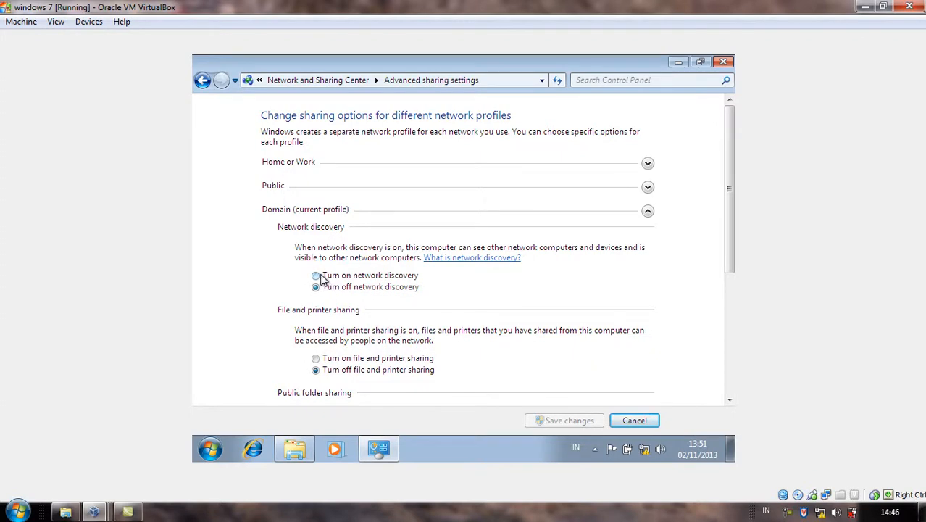
left_click(317, 276)
left_click(316, 358)
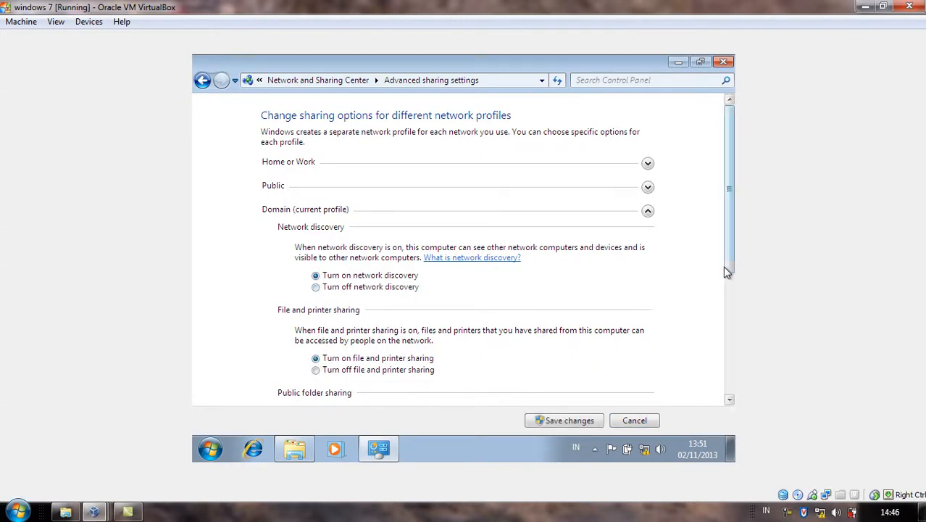
left_click_drag(727, 271, 700, 404)
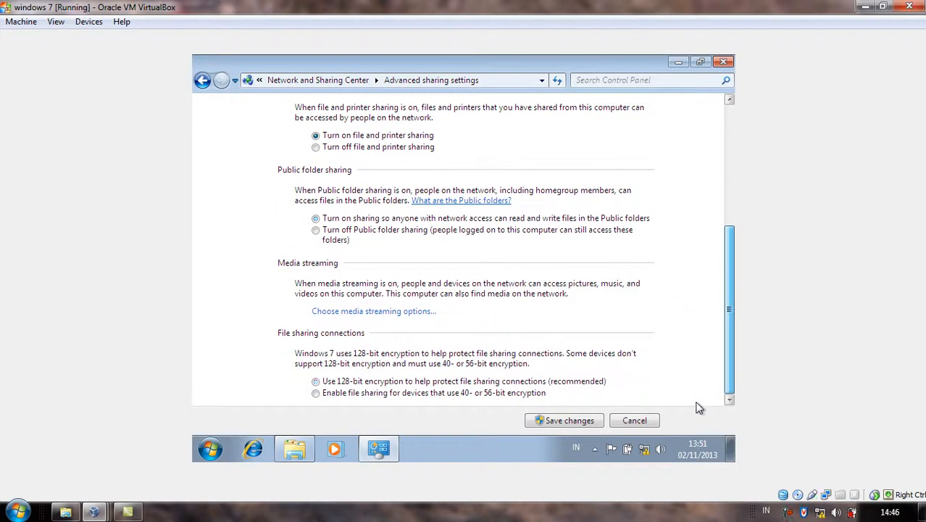
- Save the advanced sharing settings, authorizing with the administrator user name and password, and close Network and Sharing Center
left_click(596, 425)
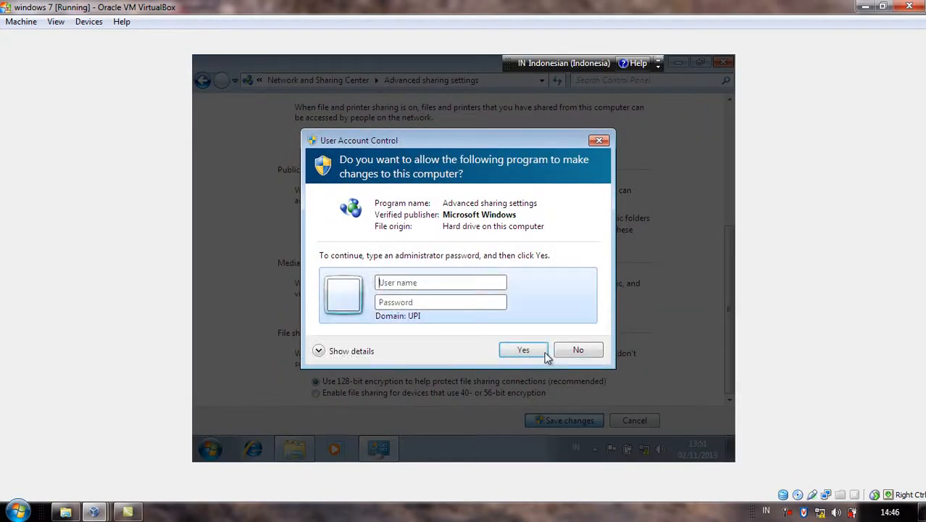
left_click(479, 283)
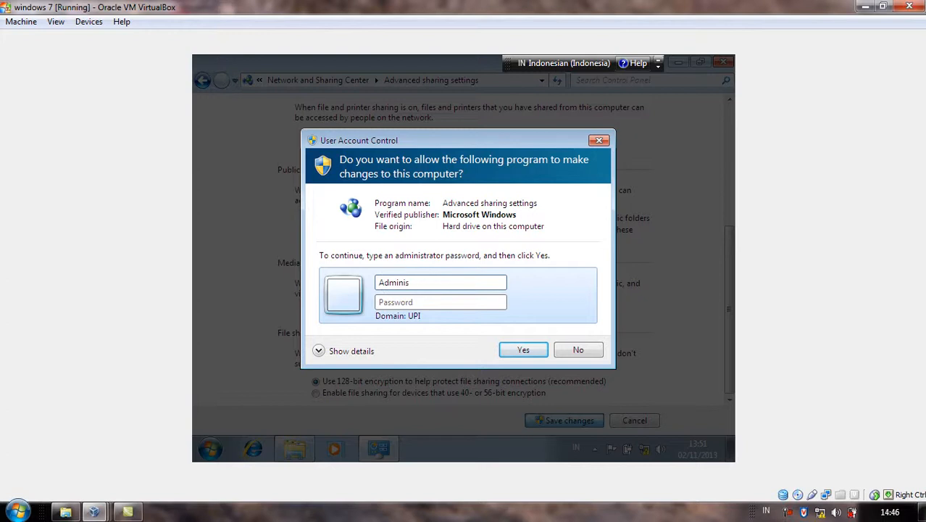
left_click(452, 302)
type("a")
left_click(522, 350)
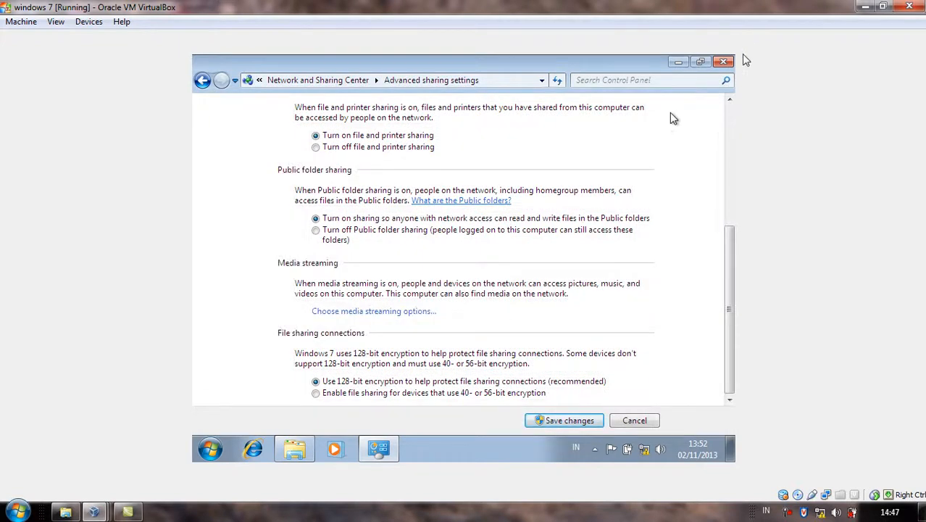
left_click(589, 422)
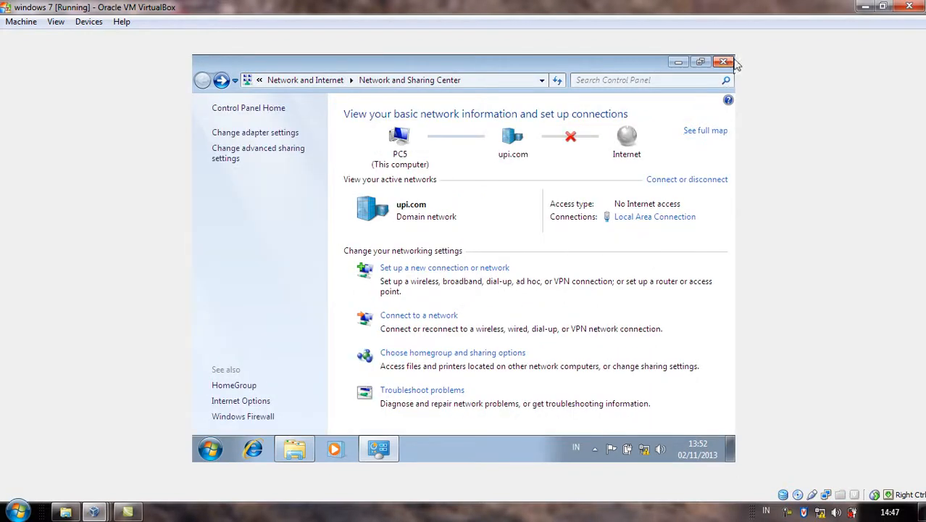
left_click(727, 62)
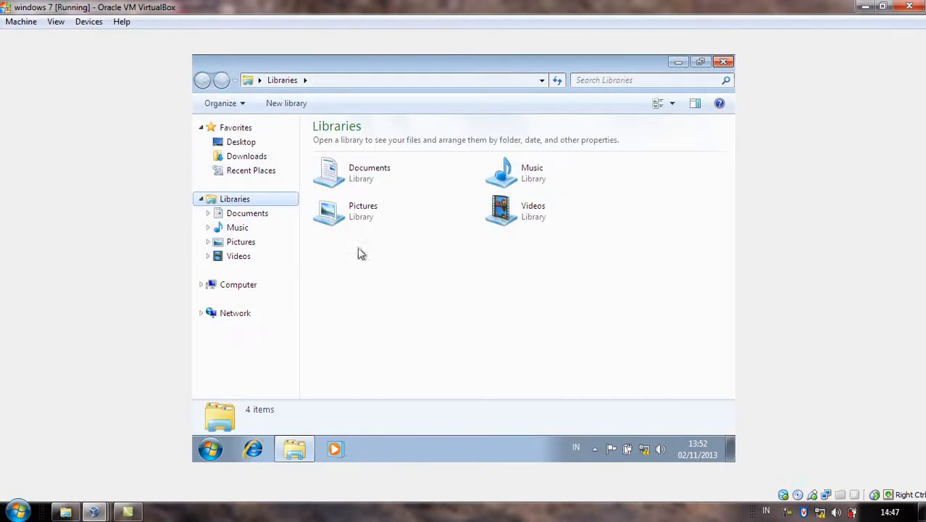
- Start mapping a network drive for Computer in Windows Explorer
right_click(250, 290)
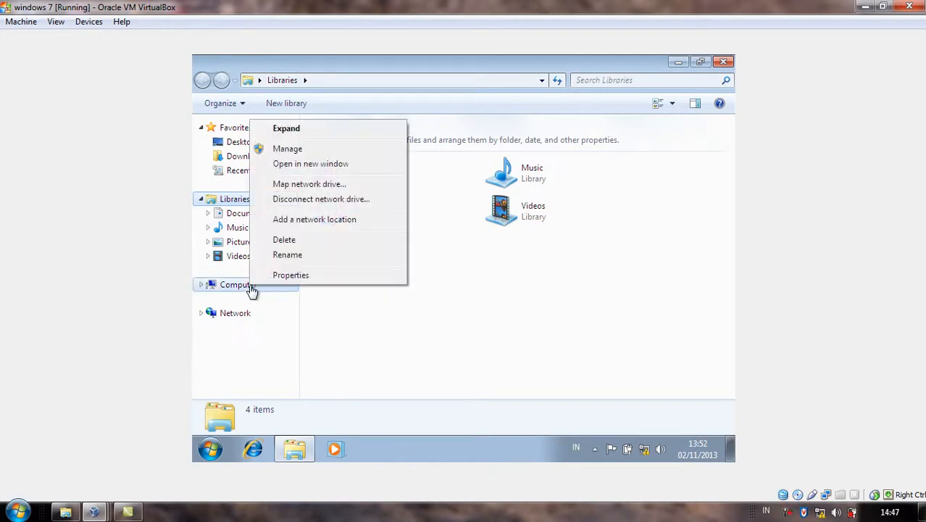
left_click(302, 186)
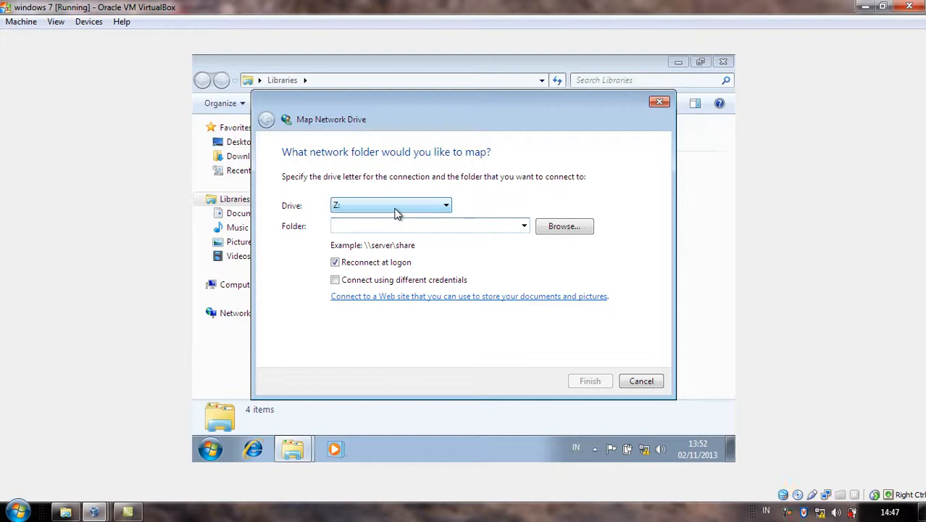
- Switch to the Windows 2008 Server virtual machine and check the Pemasaran unit's users in Active Directory Users and Computers
left_click(93, 512)
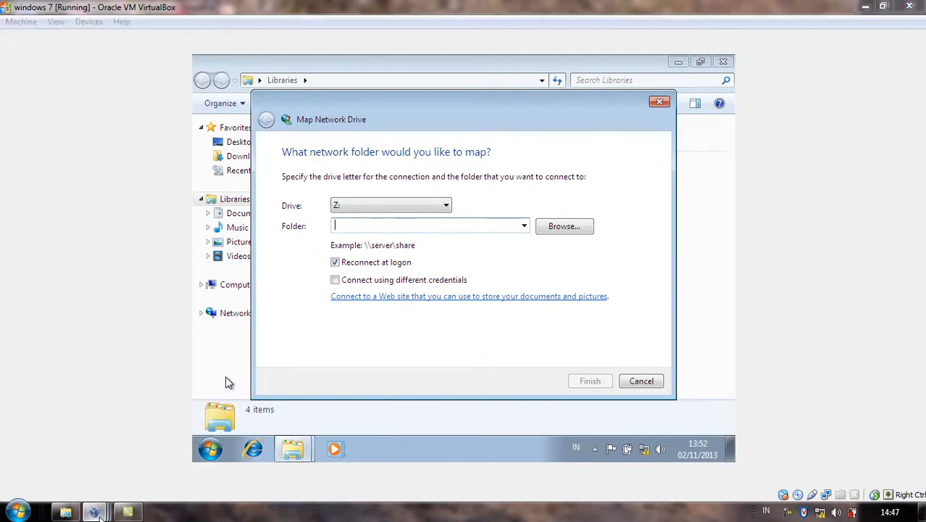
left_click(403, 465)
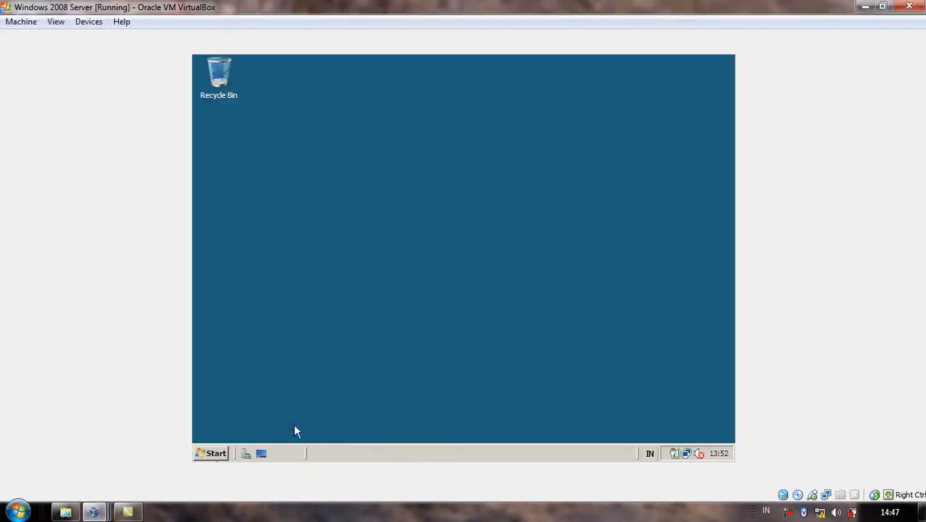
left_click(217, 454)
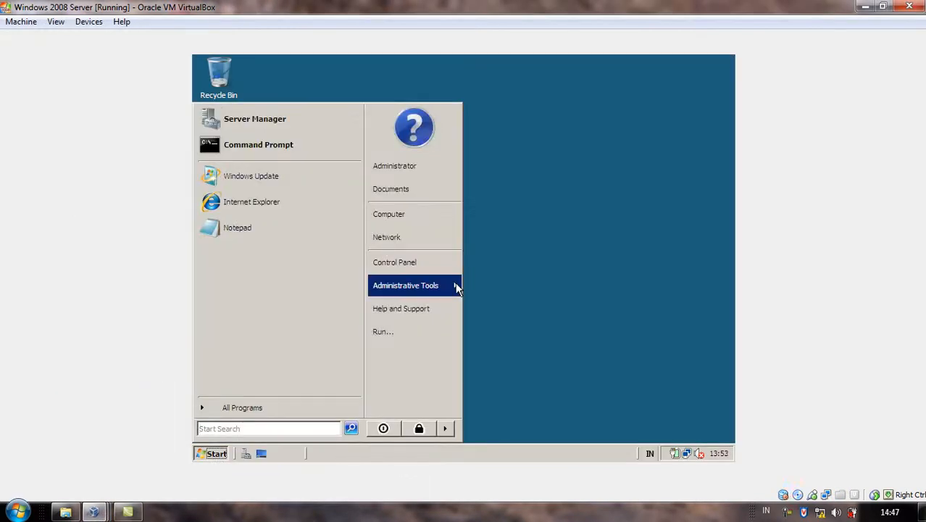
mouse_move(456, 285)
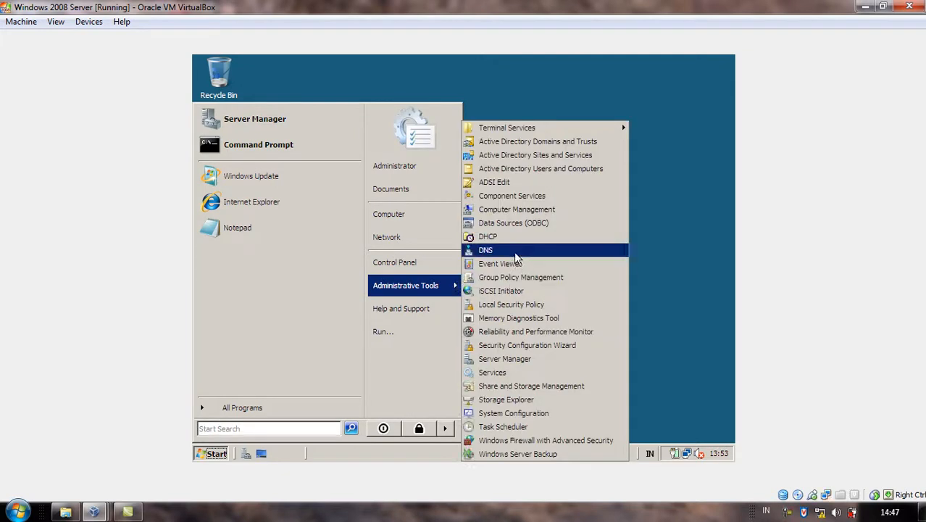
left_click(529, 170)
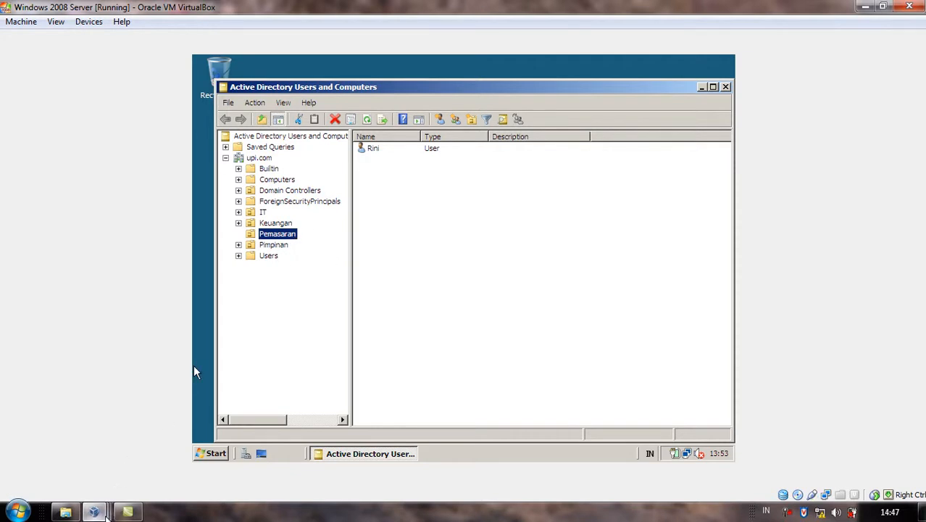
- Switch back to the Windows 7 virtual machine and choose P: as the drive letter for the network mapping
left_click(94, 512)
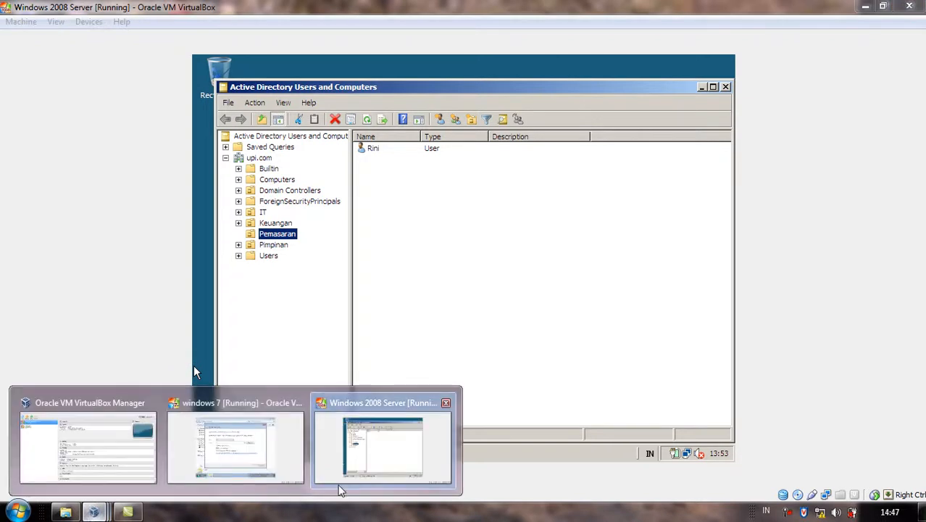
left_click(252, 463)
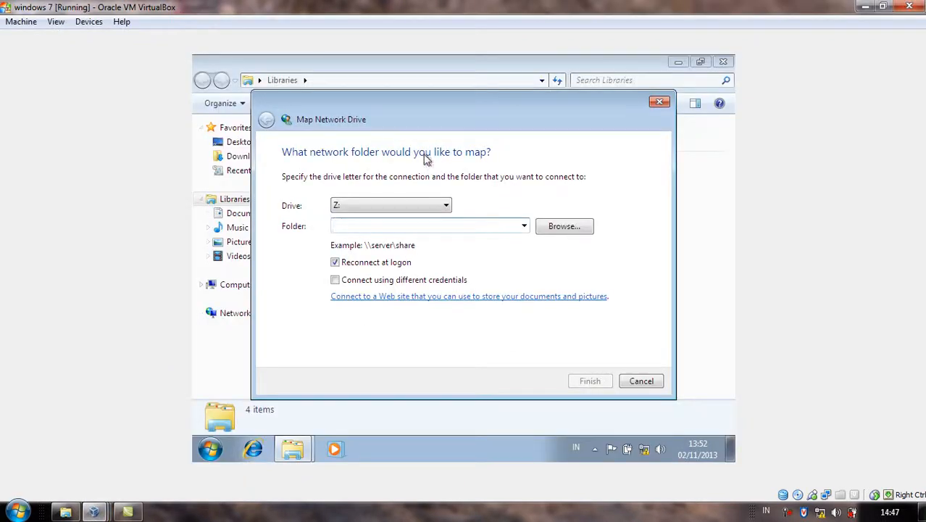
left_click(408, 205)
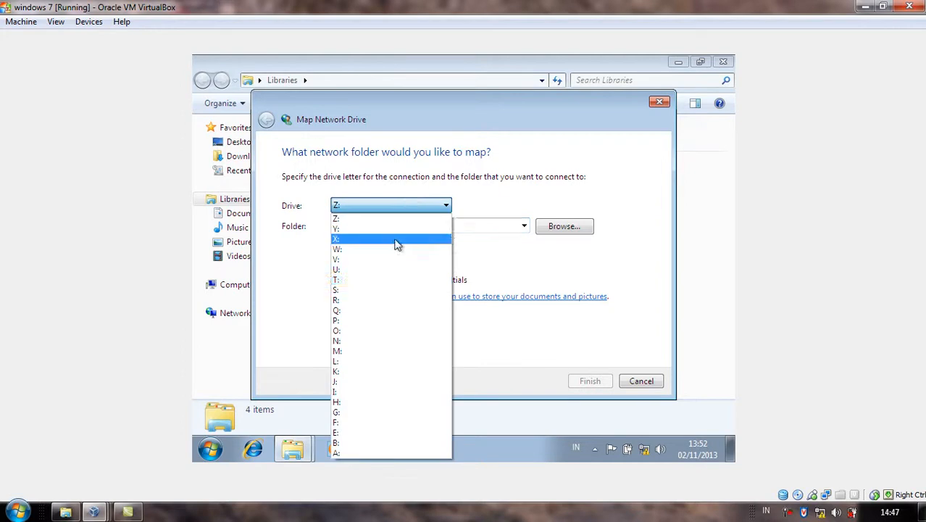
left_click(353, 328)
- Map the Data Pemasaran share on WIN-TP0CQP7U1RA and reveal the mapped drive under Computer in a wider navigation pane
left_click(562, 230)
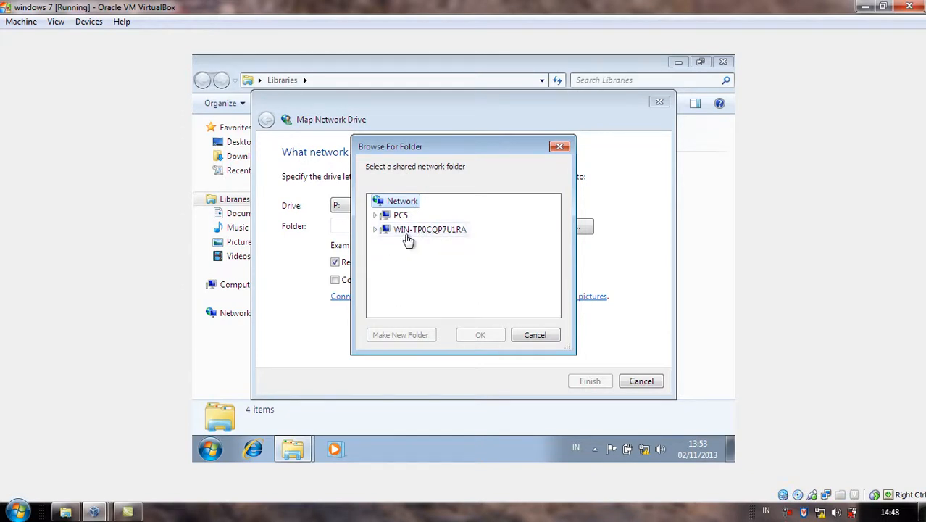
left_click(404, 235)
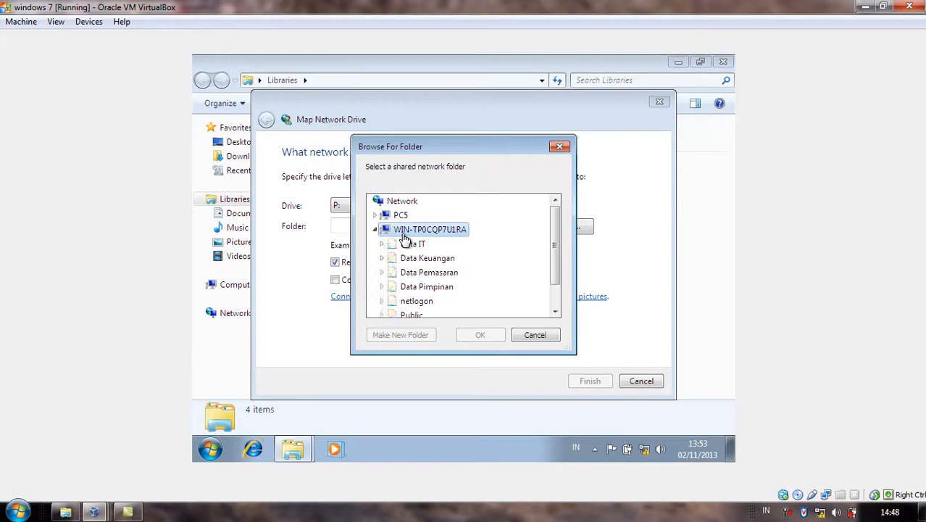
left_click(450, 280)
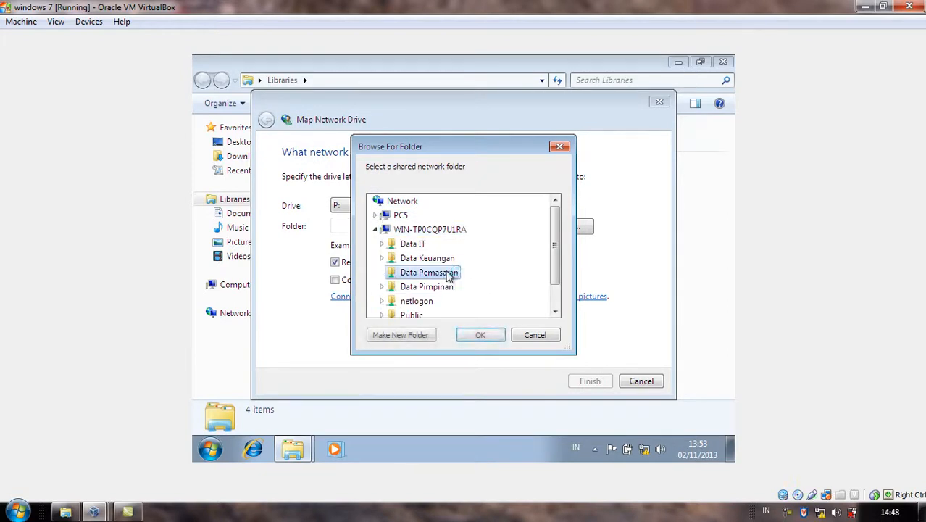
left_click(472, 338)
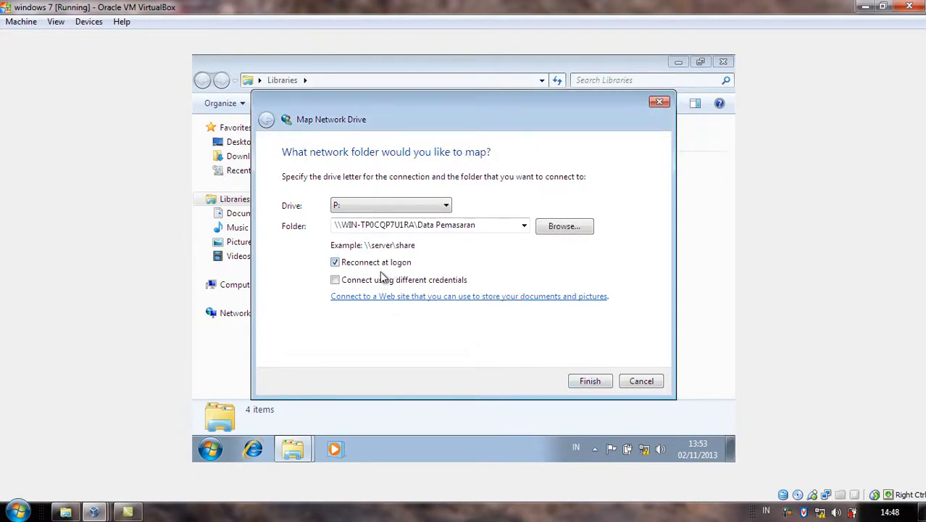
left_click(580, 384)
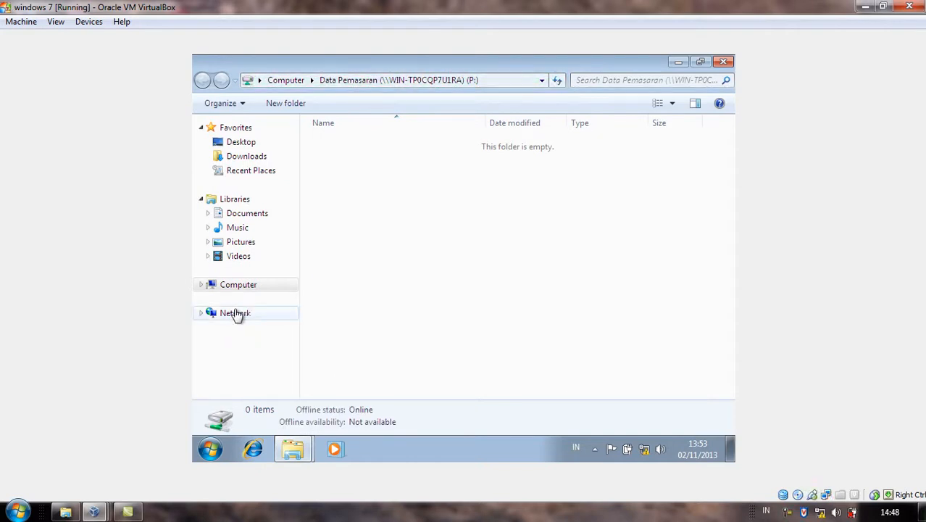
left_click(204, 287)
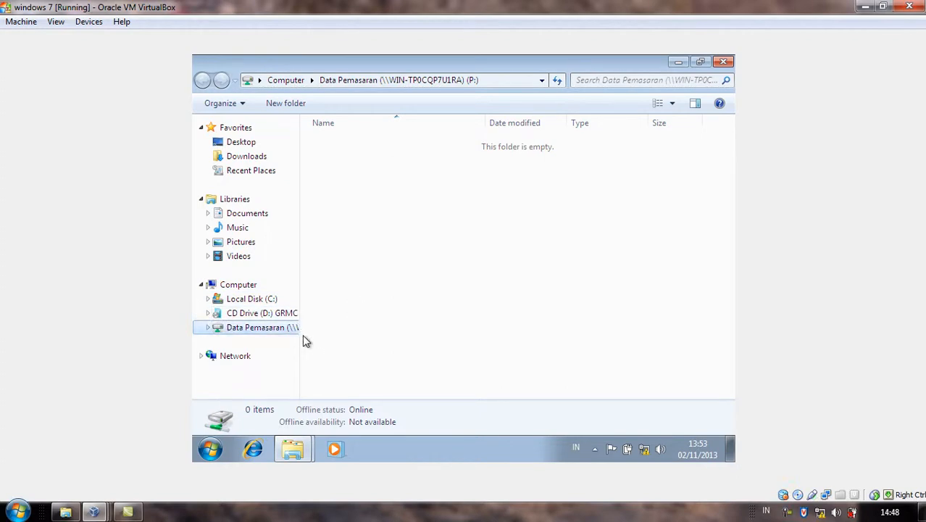
left_click_drag(300, 338, 340, 331)
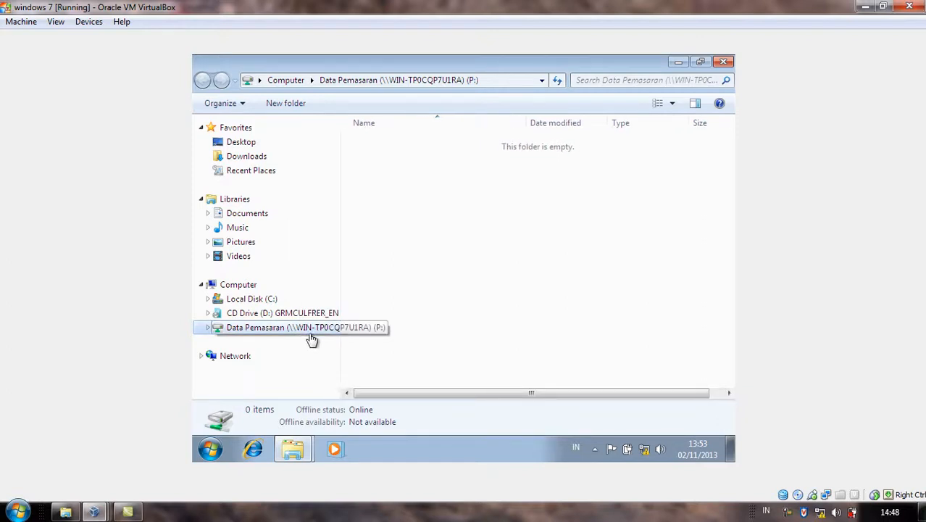
- Create a new folder in the mapped Data Pemasaran drive and rename it to the domain user's first name
right_click(400, 263)
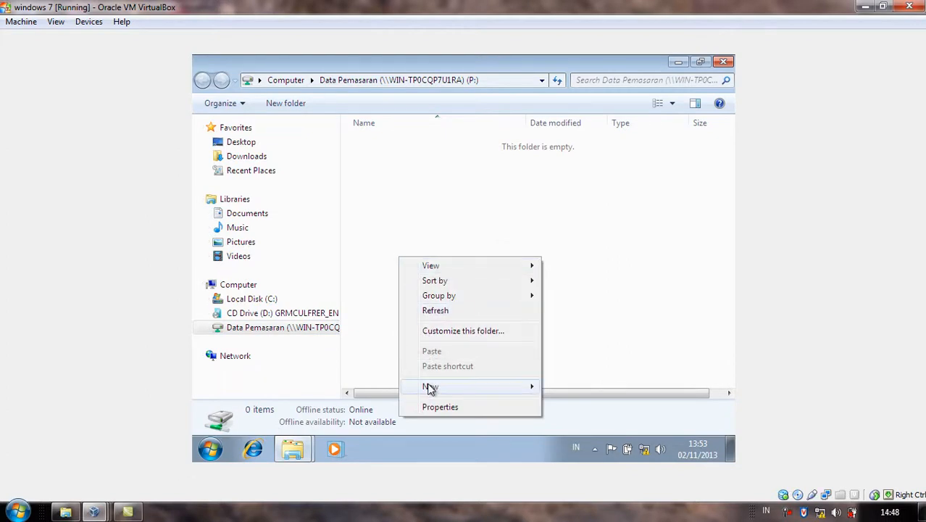
mouse_move(431, 388)
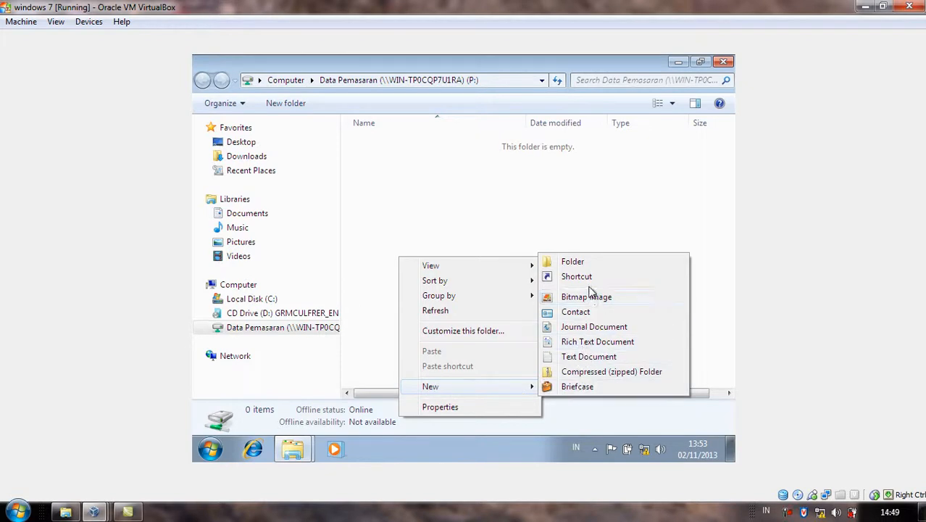
left_click(585, 261)
left_click(554, 277)
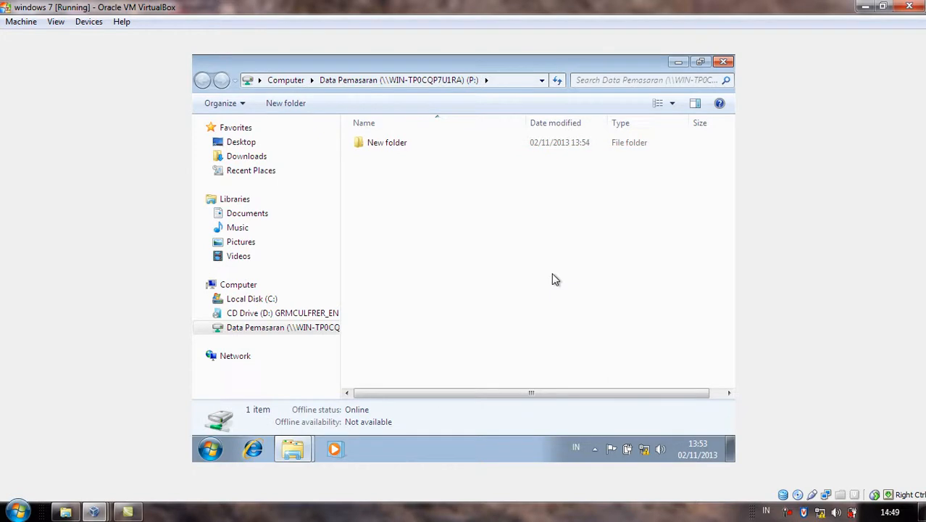
double_click(399, 143)
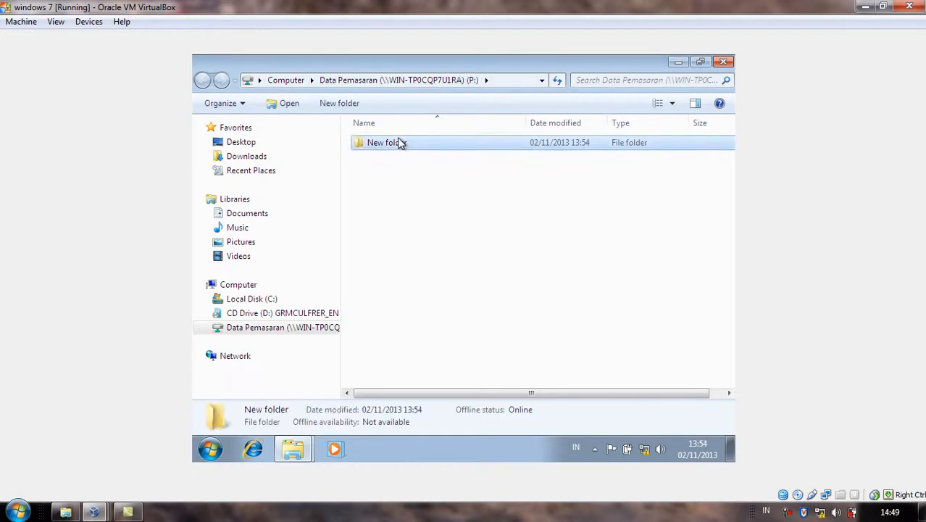
right_click(399, 139)
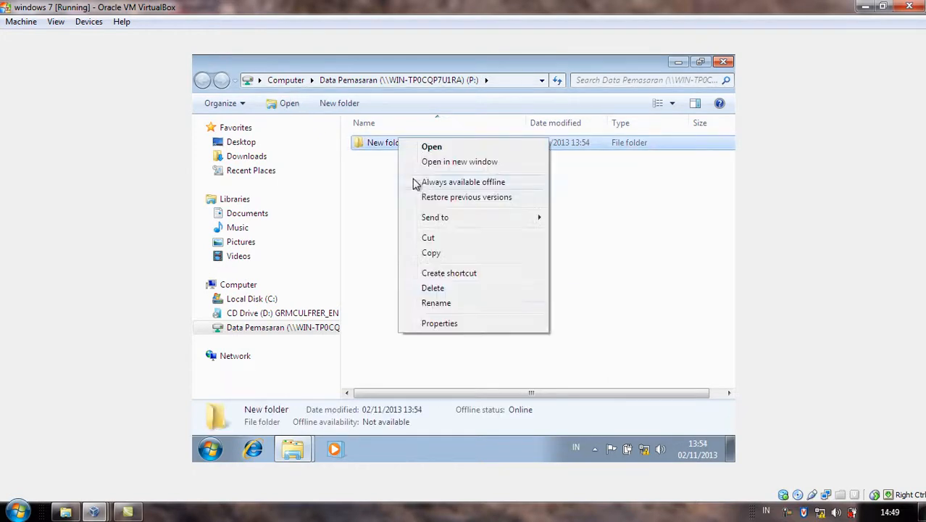
left_click(435, 303)
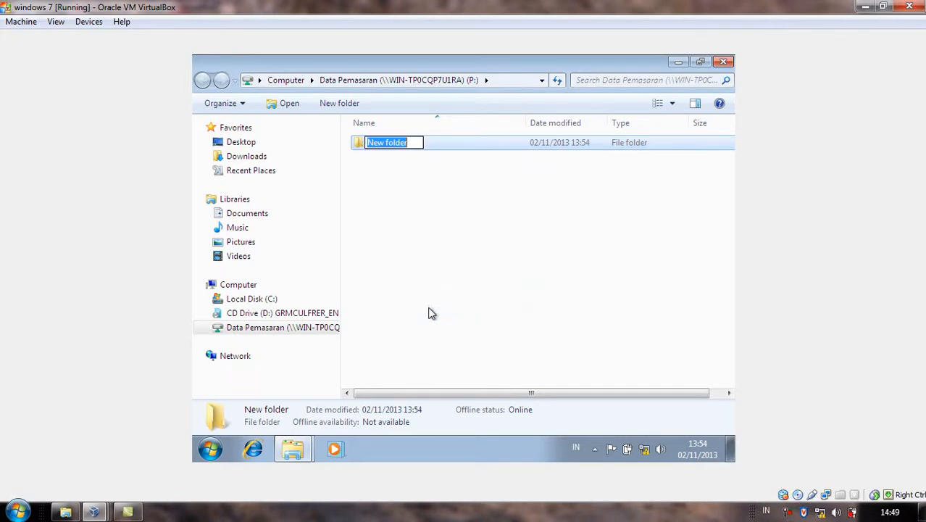
type("rini")
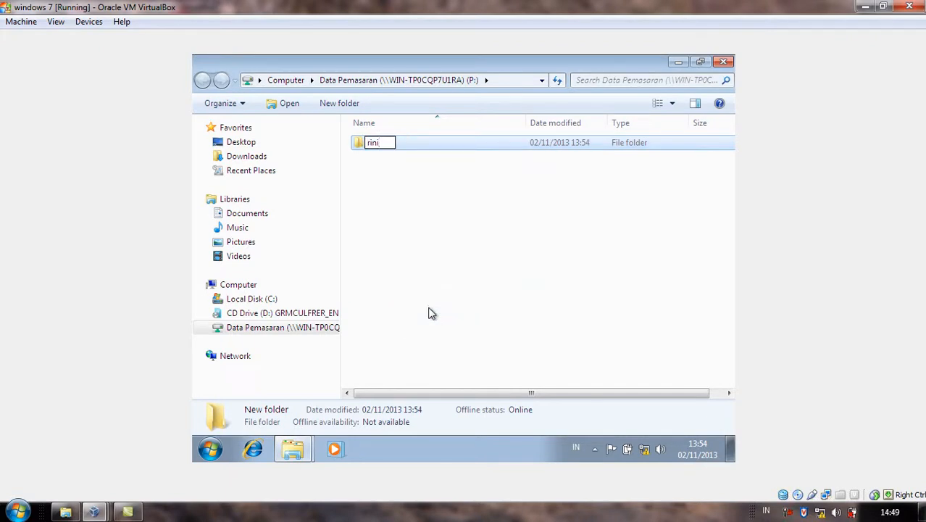
key("Return")
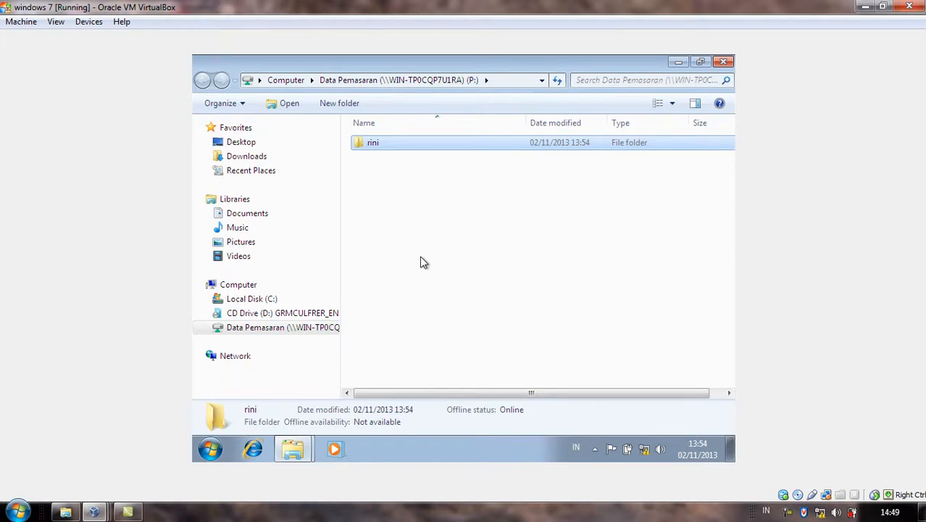
- Permanently delete the test folder from the mapped Data Pemasaran drive
key("shift+Delete")
left_click(516, 306)
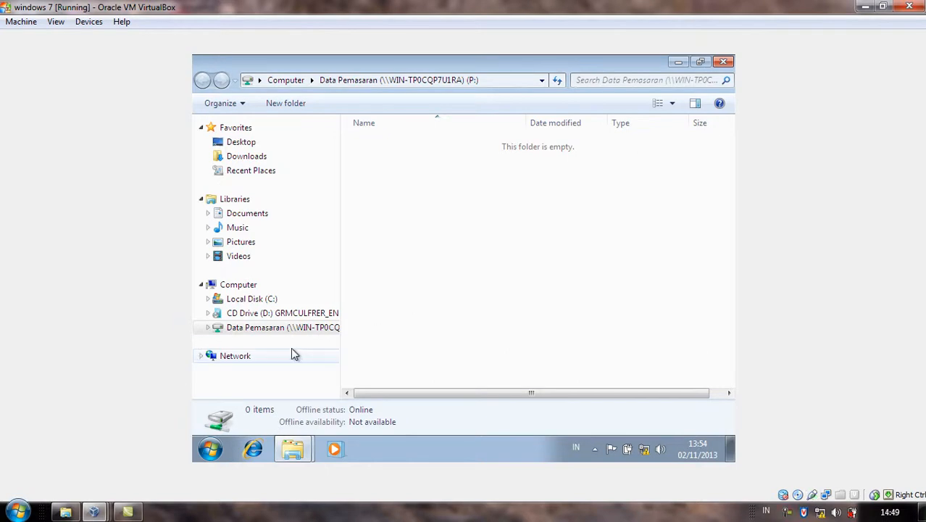
- Start mapping another network drive for Computer with H: as the drive letter
right_click(260, 292)
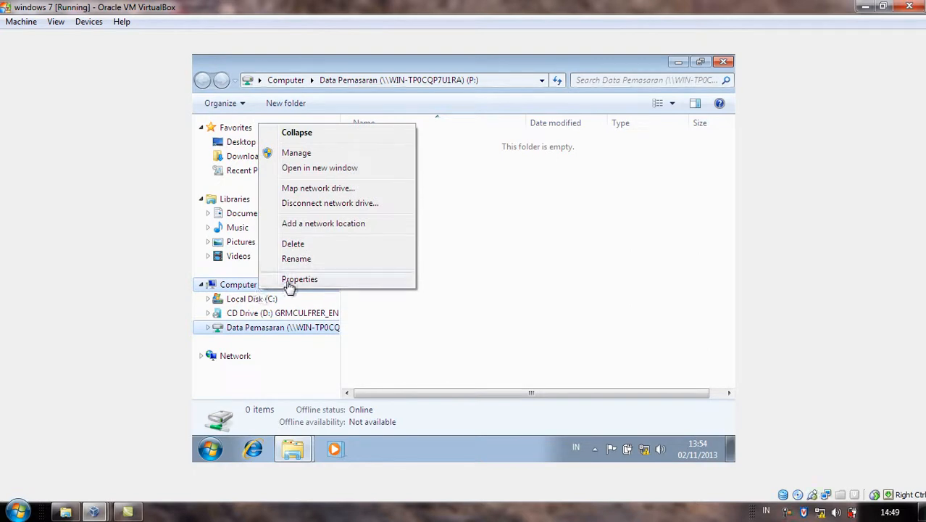
left_click(316, 187)
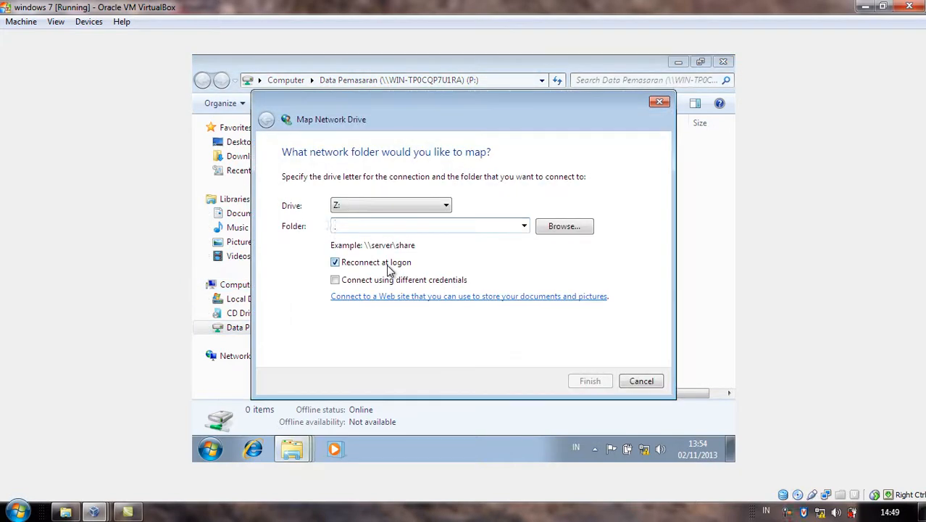
left_click(392, 207)
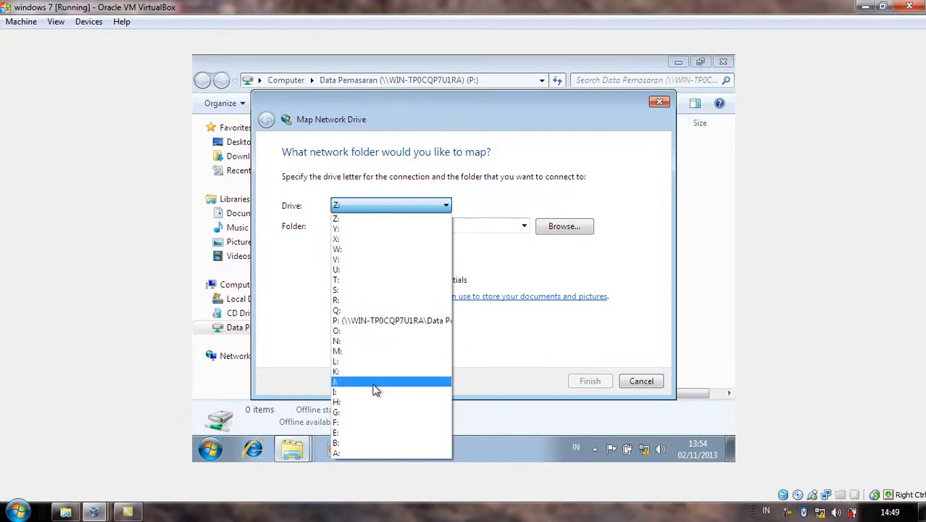
left_click(362, 401)
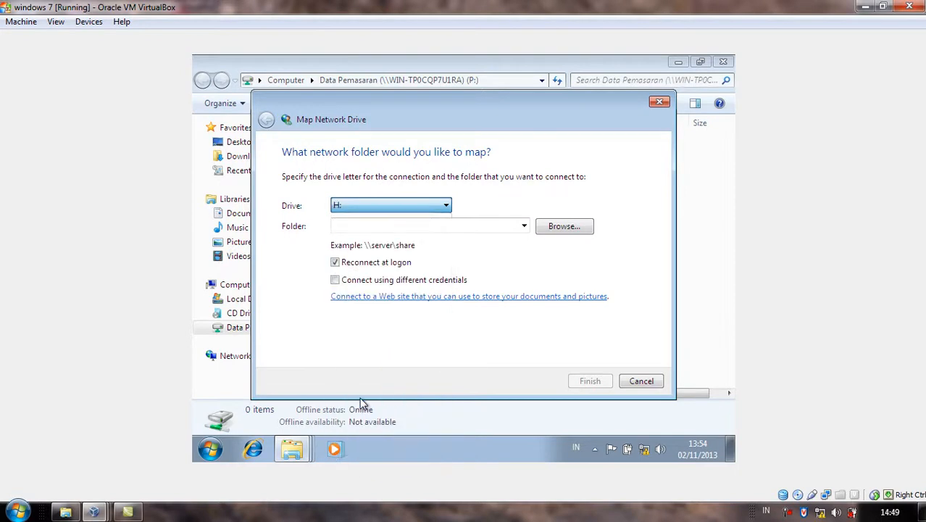
- Try to open the Data Pimpinan share on WIN-TP0CQP7U1RA for the mapping, cancel the mapping and close the Data Pemasaran window
left_click(554, 229)
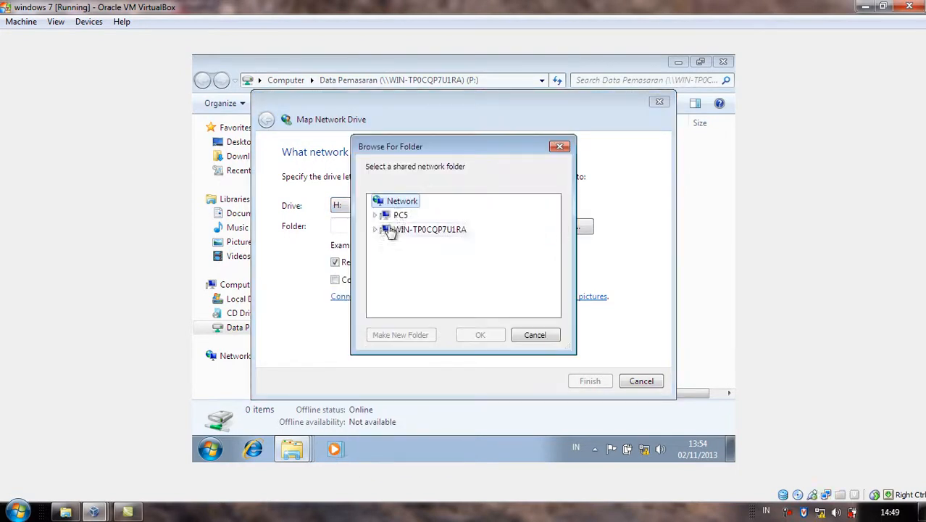
double_click(392, 229)
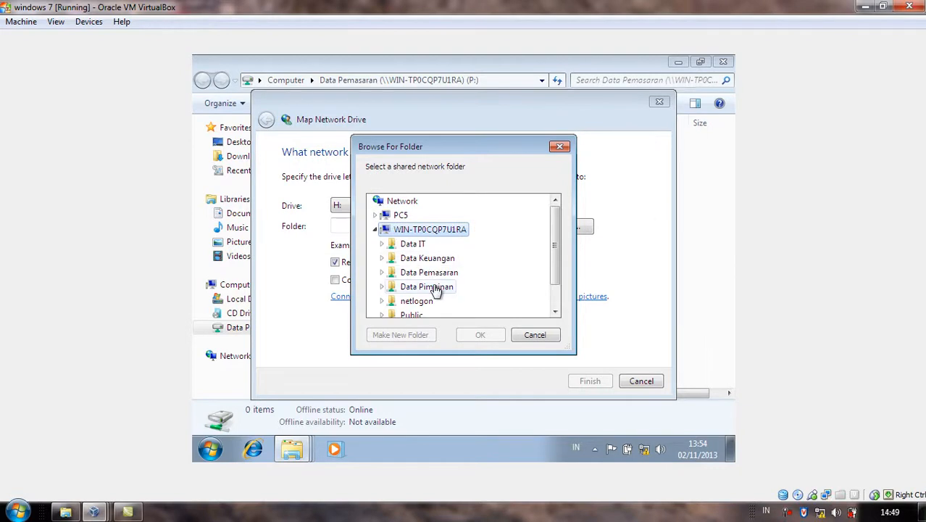
left_click(434, 287)
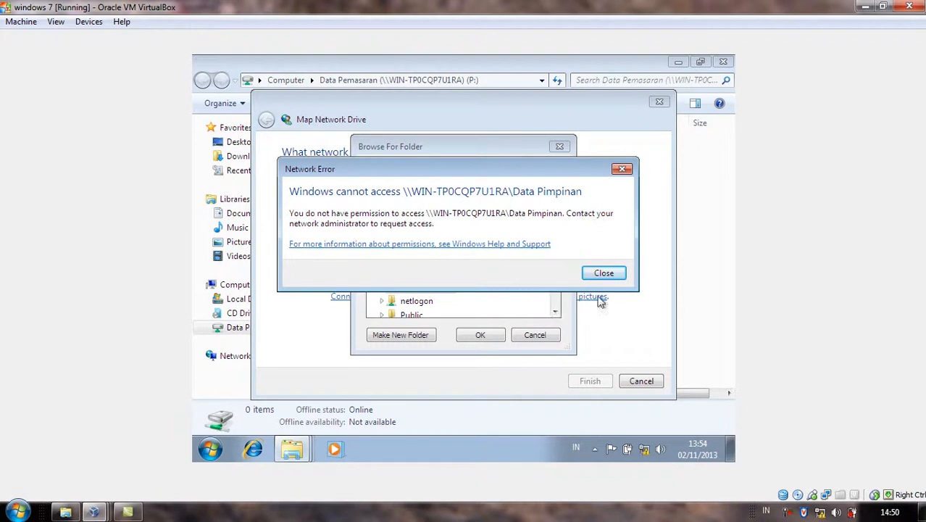
left_click(609, 273)
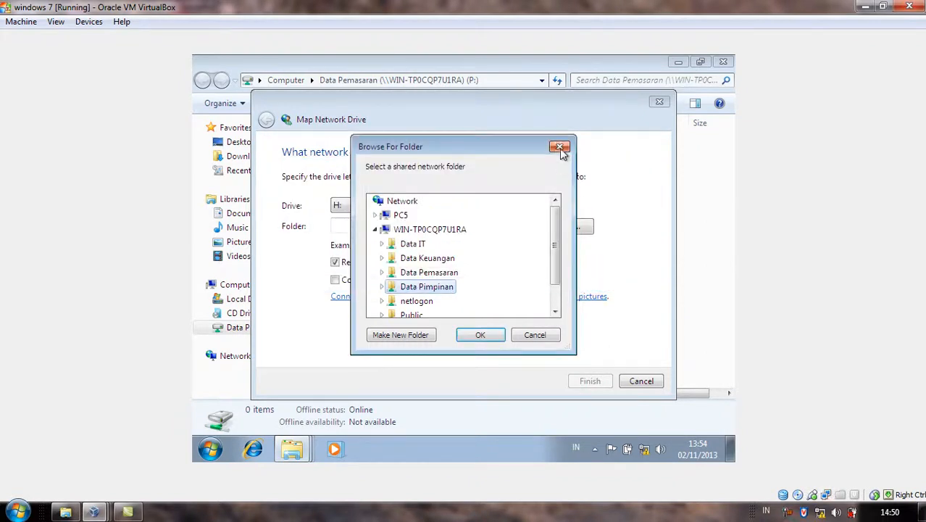
left_click(560, 148)
left_click(659, 103)
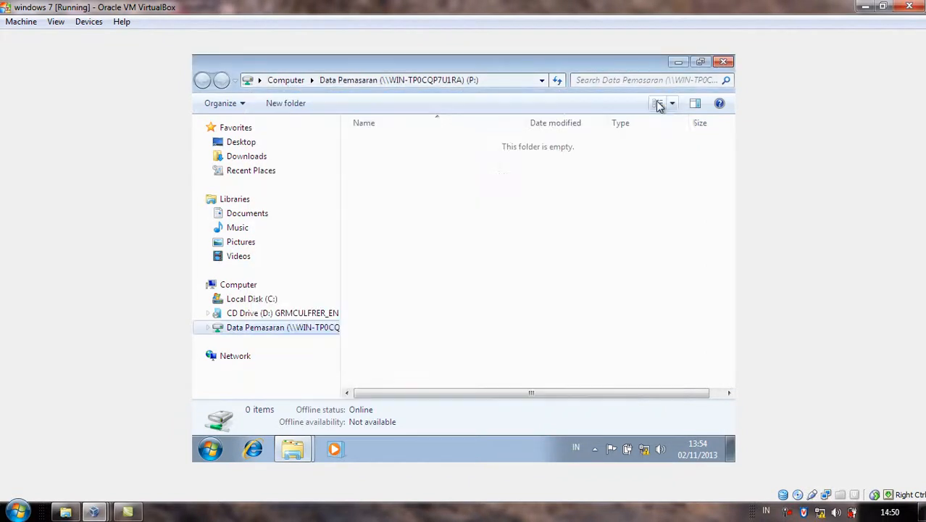
left_click(725, 62)
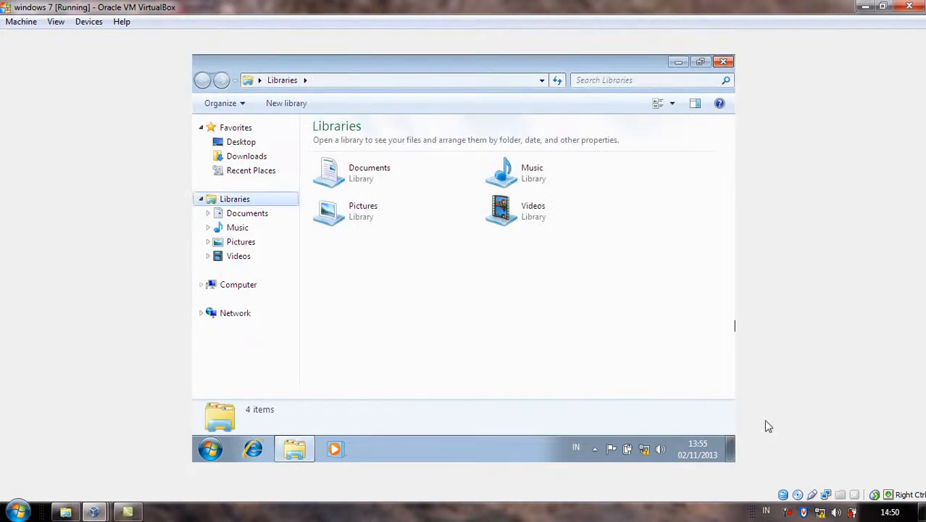
left_click(789, 512)
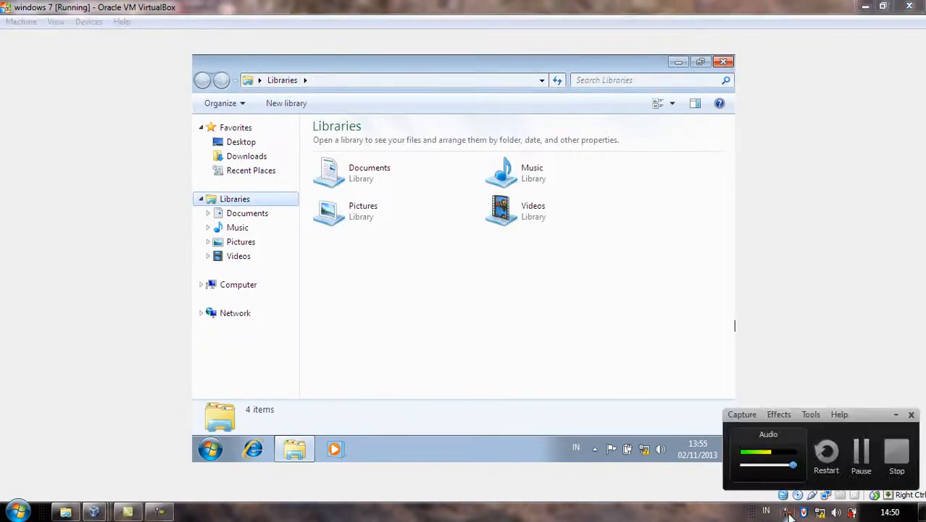